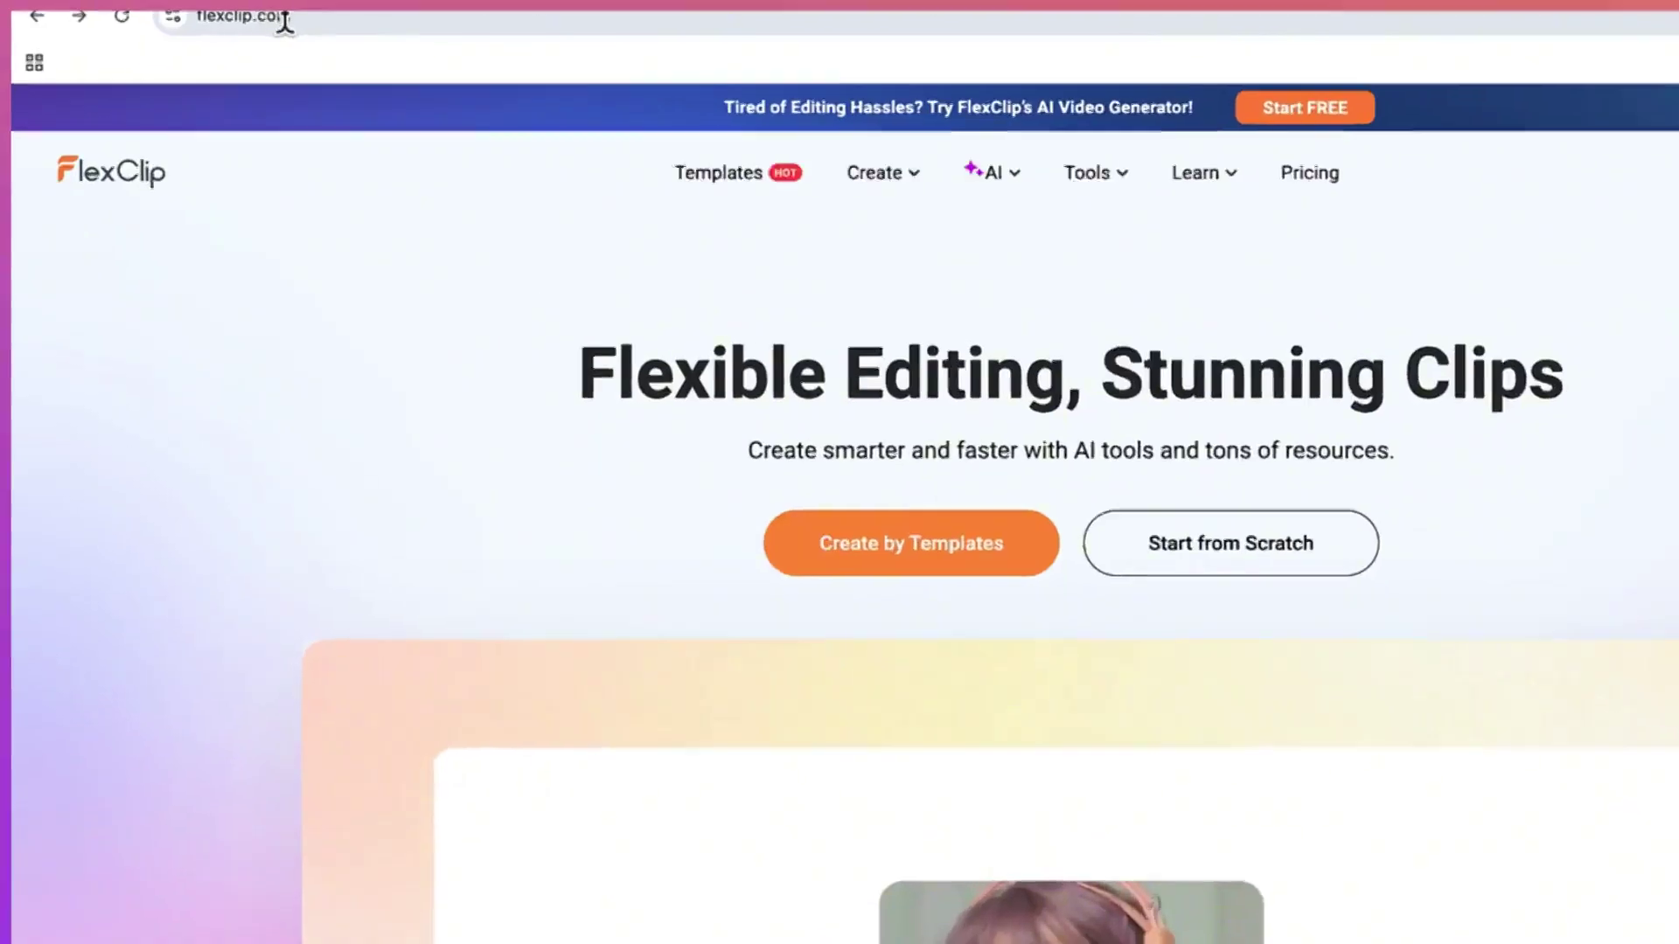
Step: Go to AI Text to Video from the AI menu in FlexClip's top navigation
{"action": "left_click", "coordinate": [285, 17]}
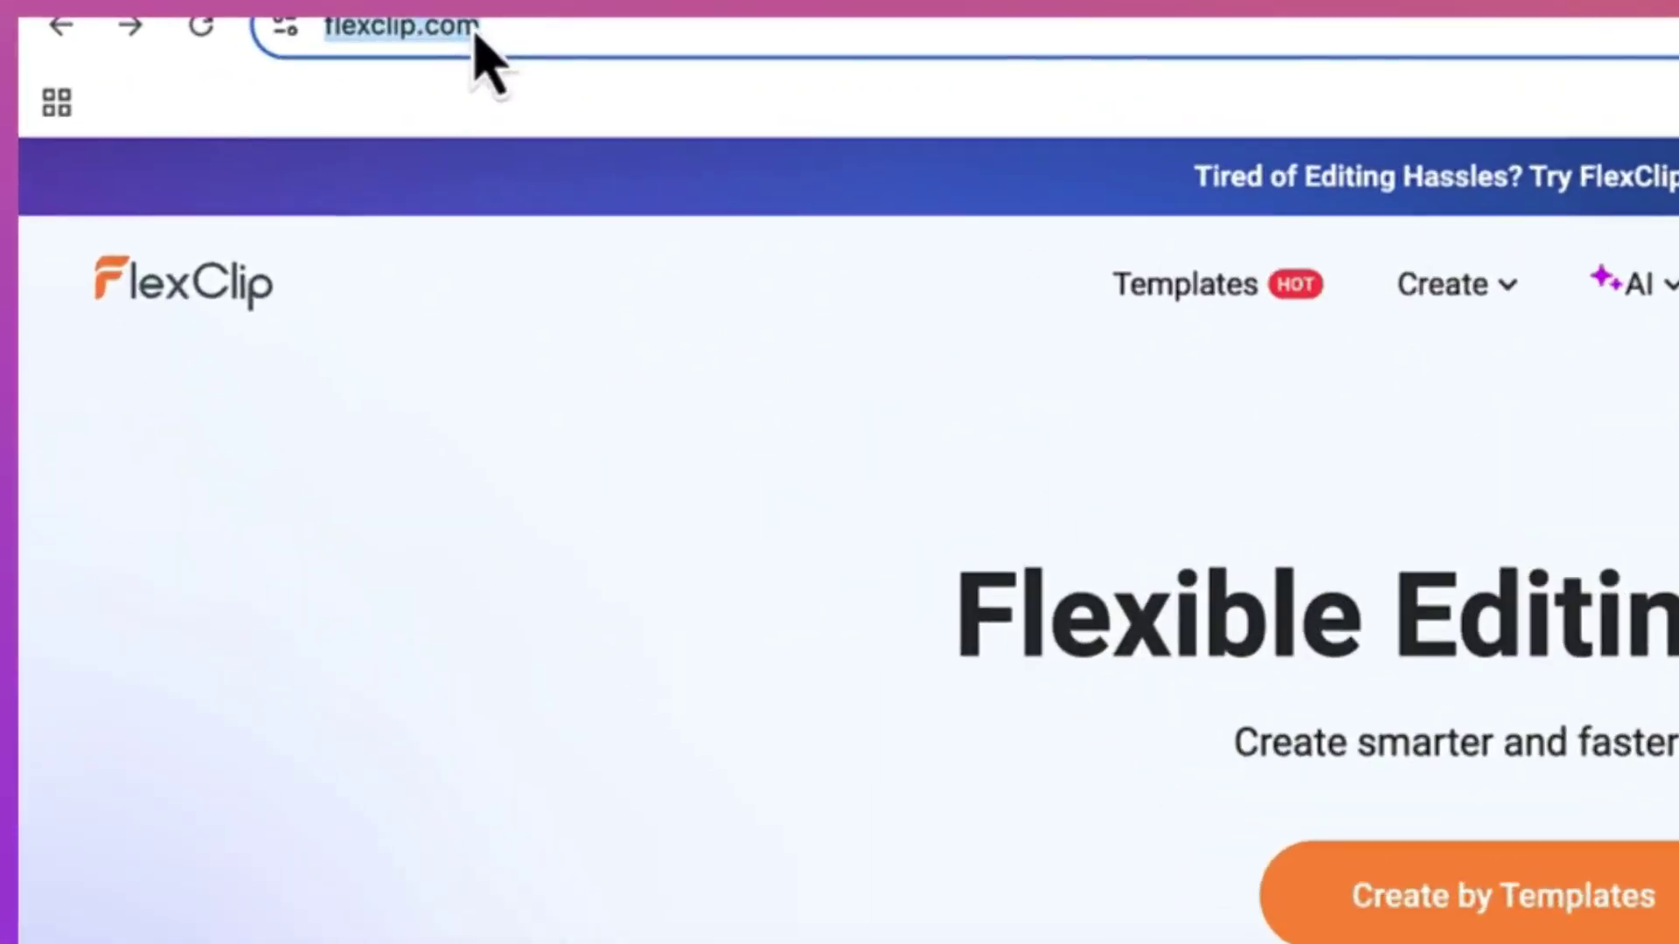
{"action": "left_click", "coordinate": [385, 40]}
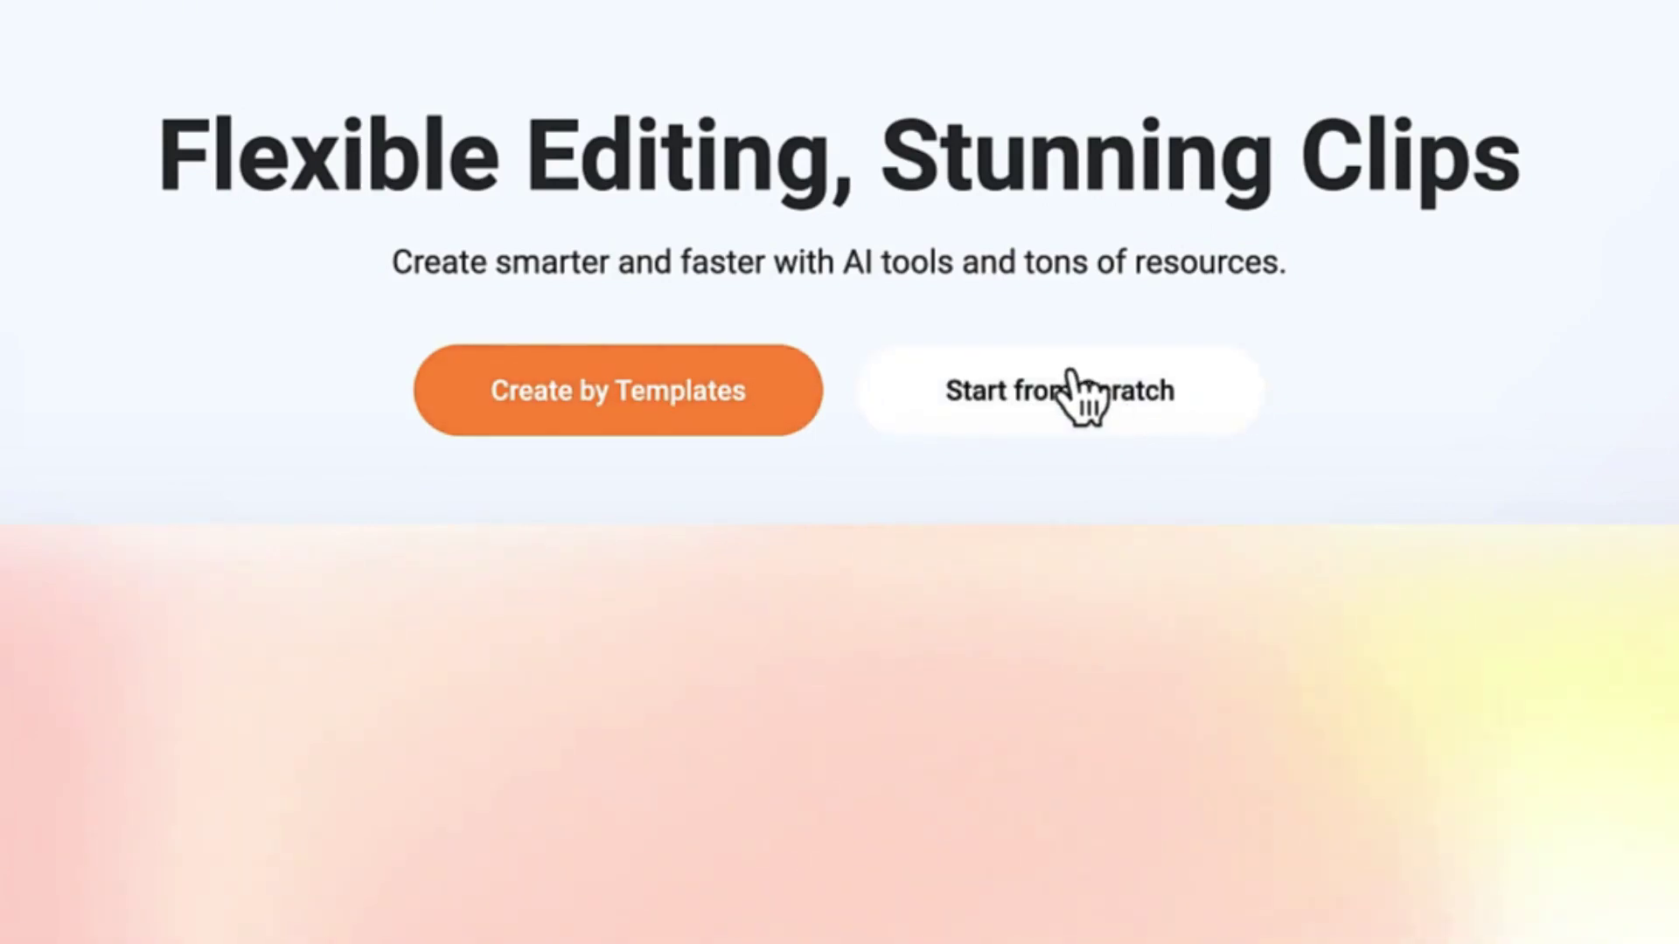
{"action": "scroll", "coordinate": [1094, 720], "scroll_direction": "down", "scroll_amount": 10}
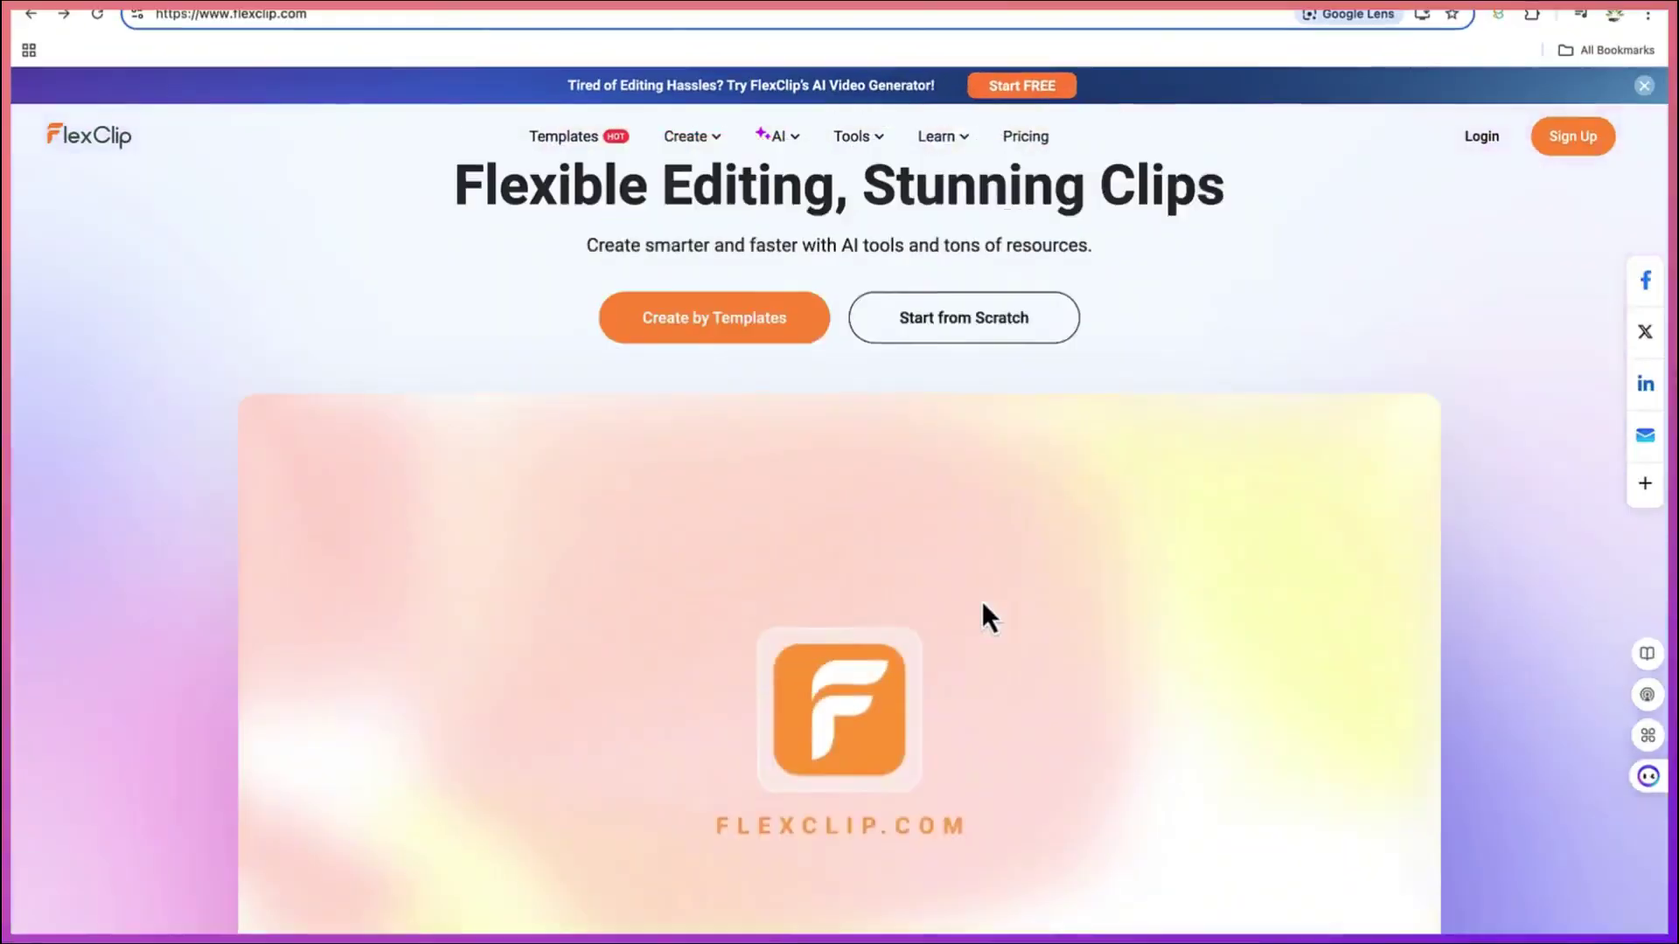
{"action": "scroll", "coordinate": [983, 611], "scroll_direction": "up", "scroll_amount": 2}
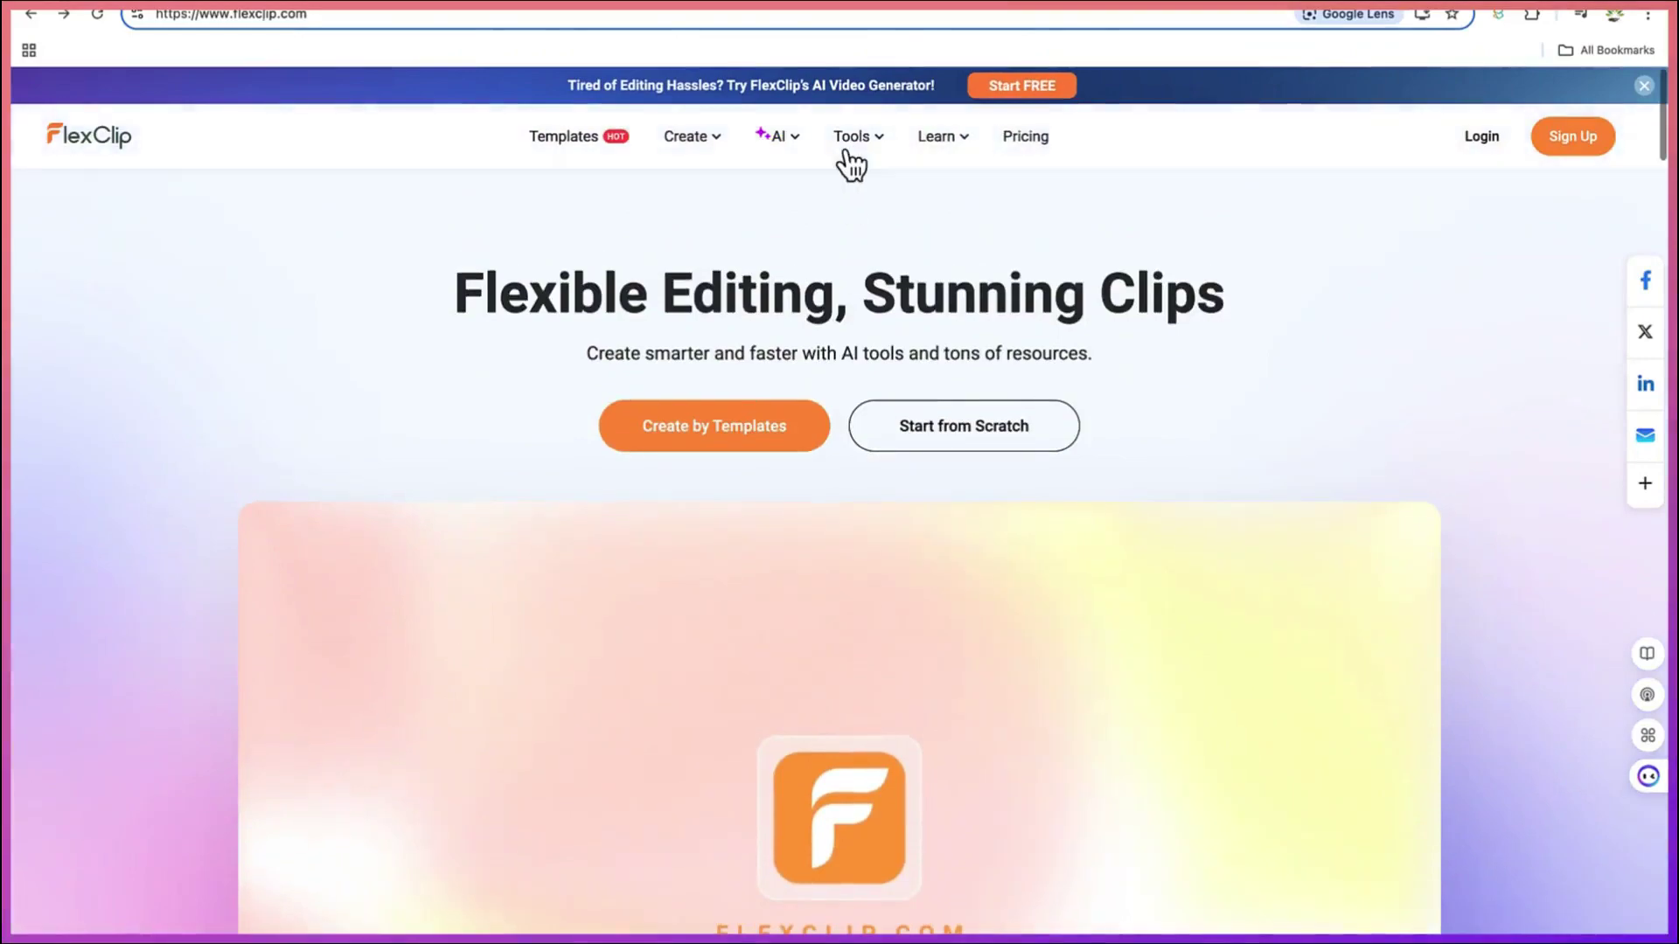
{"action": "mouse_move", "coordinate": [853, 148]}
{"action": "mouse_move", "coordinate": [778, 138]}
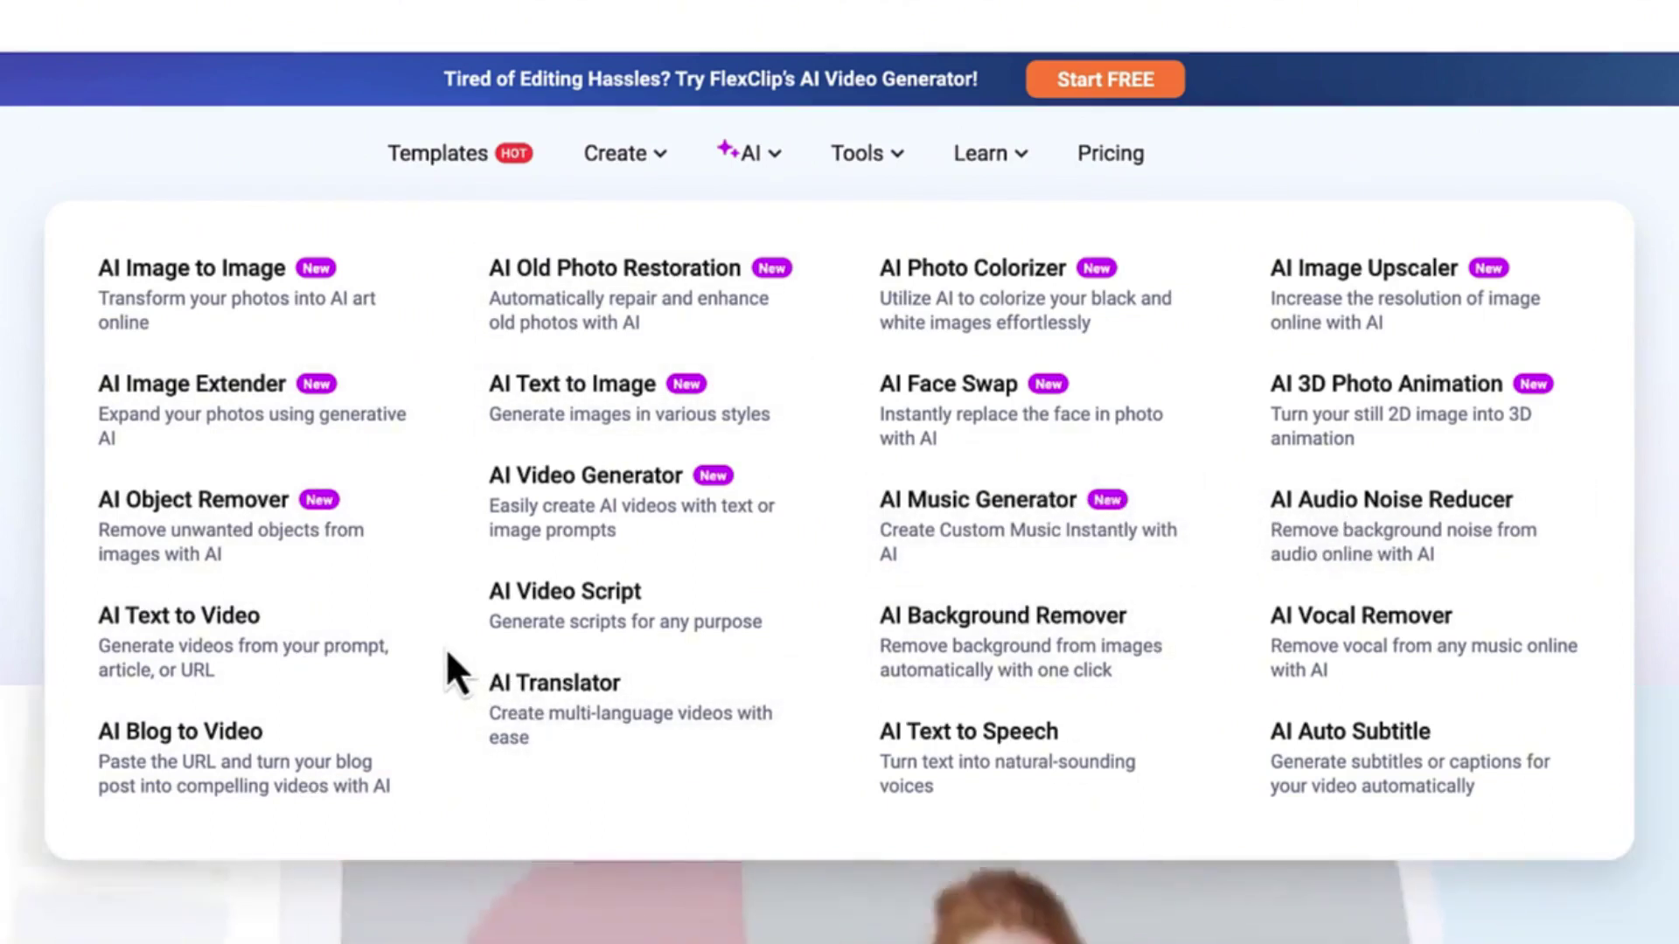
{"action": "left_click", "coordinate": [260, 629]}
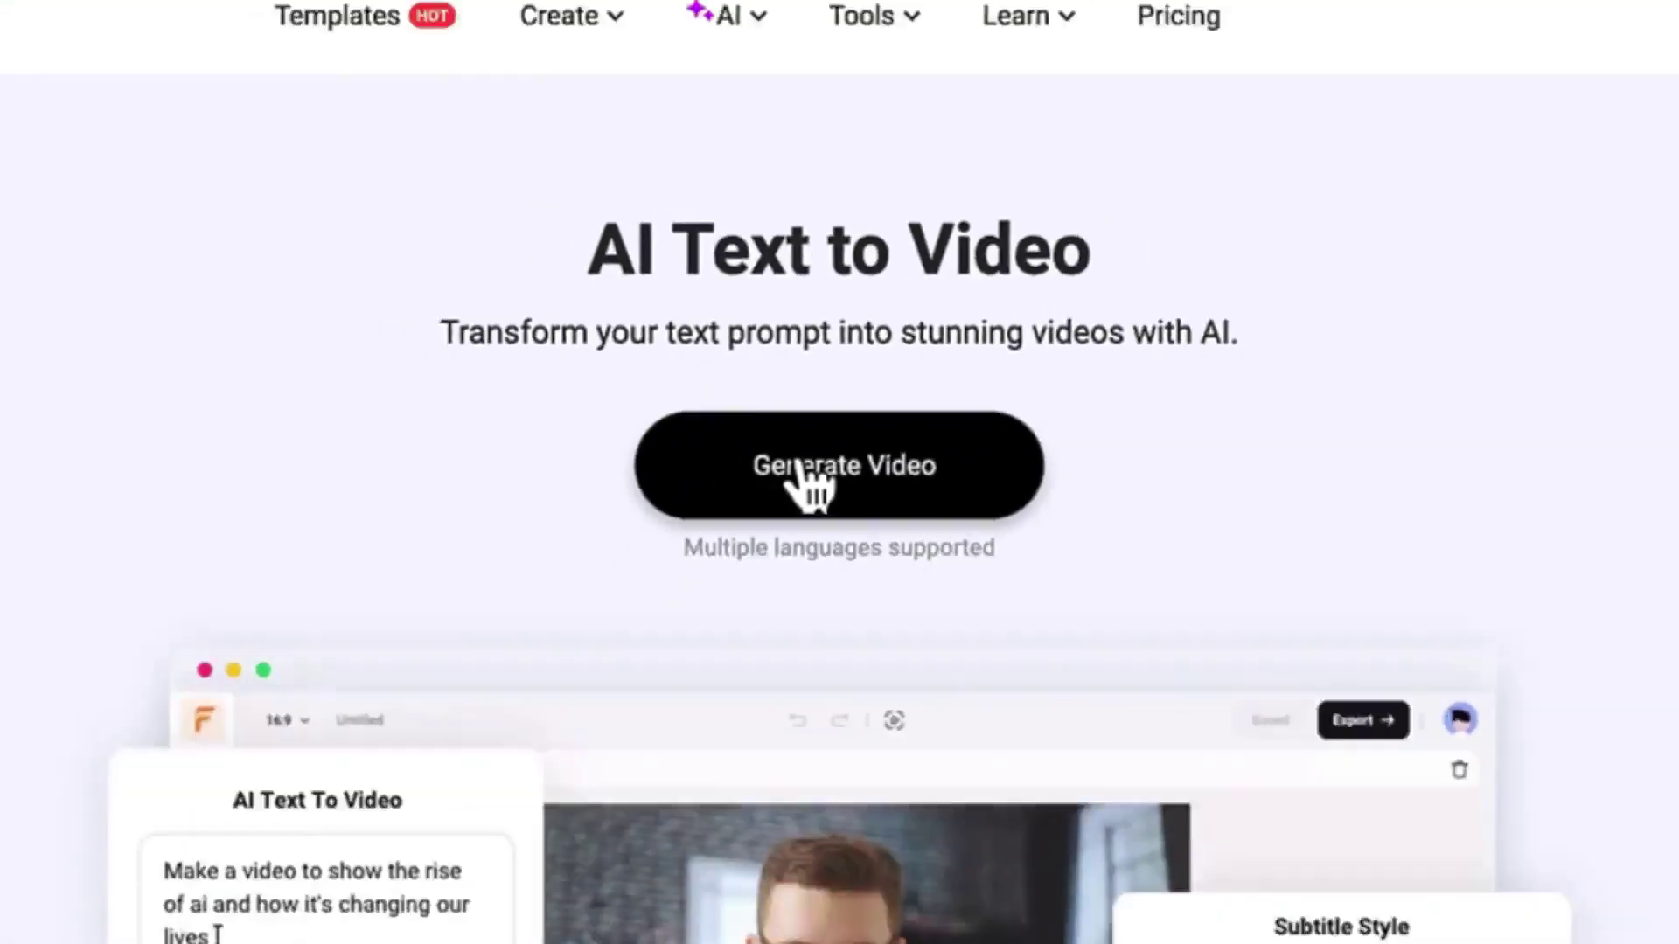
Step: Launch Generate Video, glance at Article/URL to Video, then choose Convert Text to Video
{"action": "left_click", "coordinate": [791, 525]}
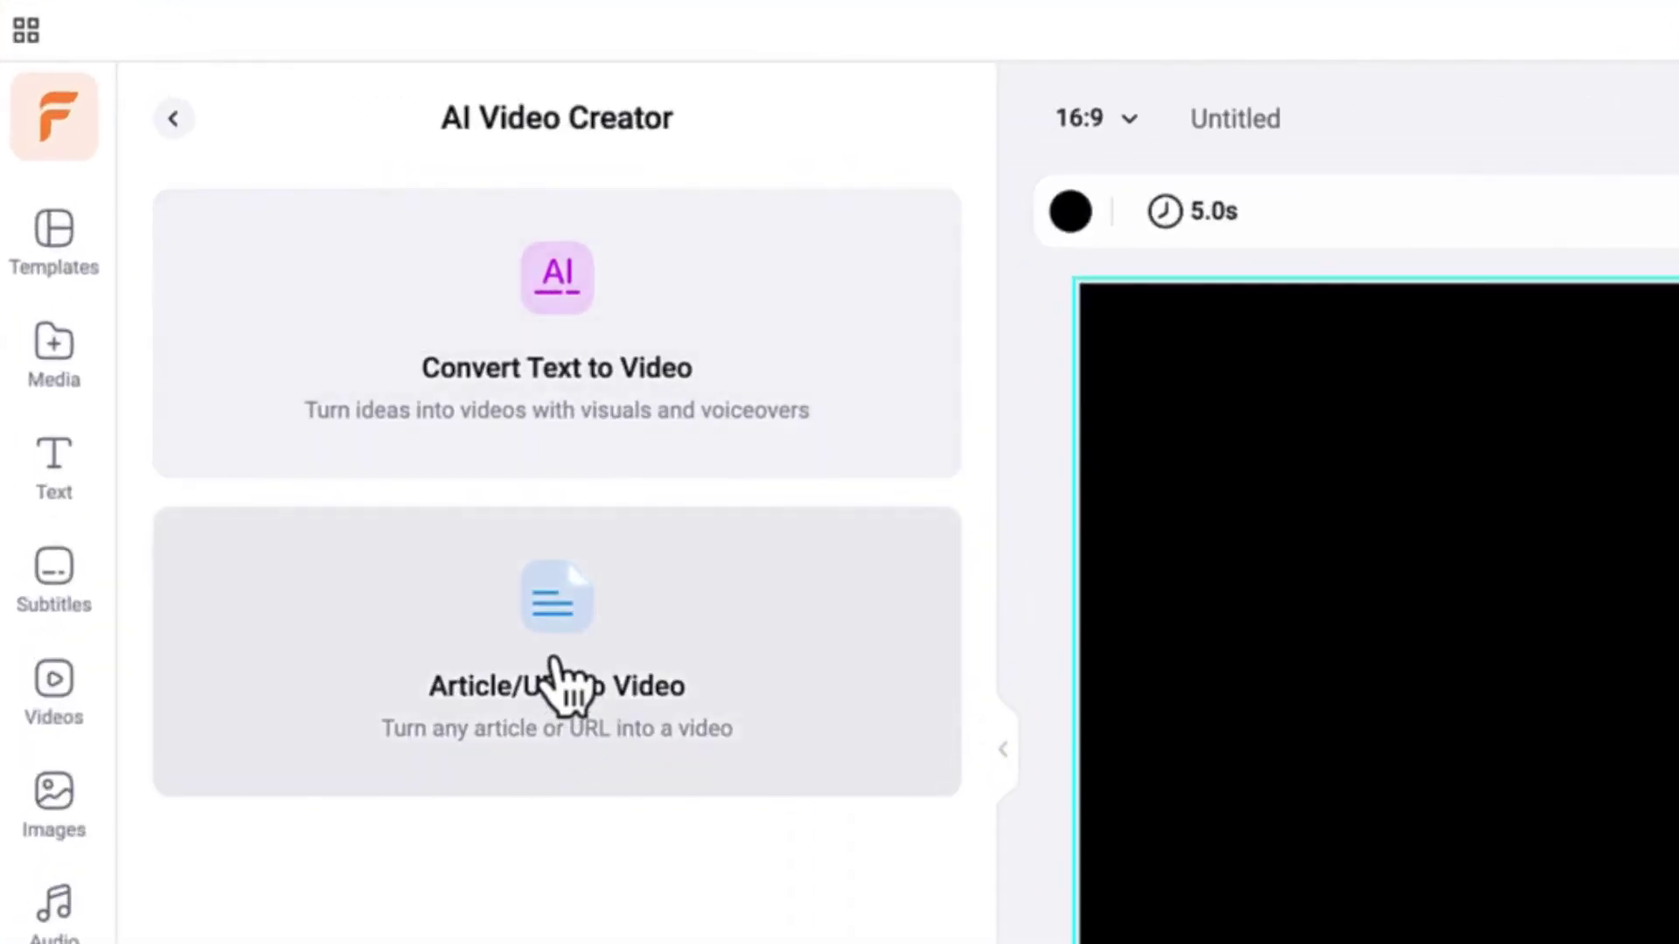
{"action": "left_click", "coordinate": [559, 686]}
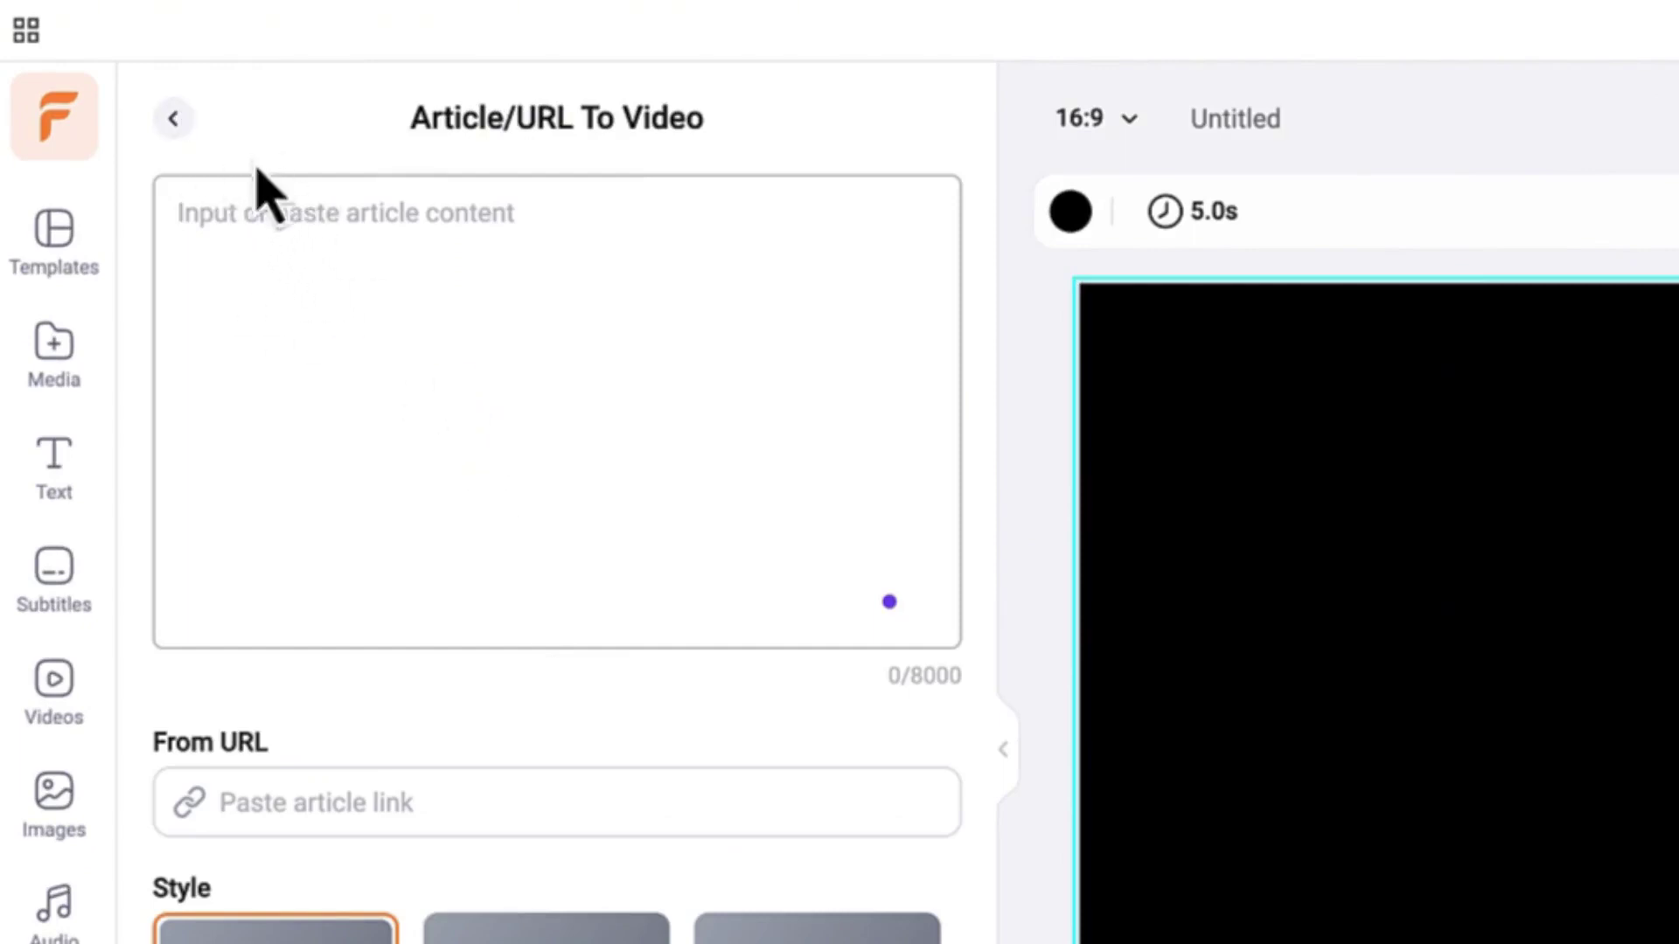
{"action": "left_click", "coordinate": [173, 119]}
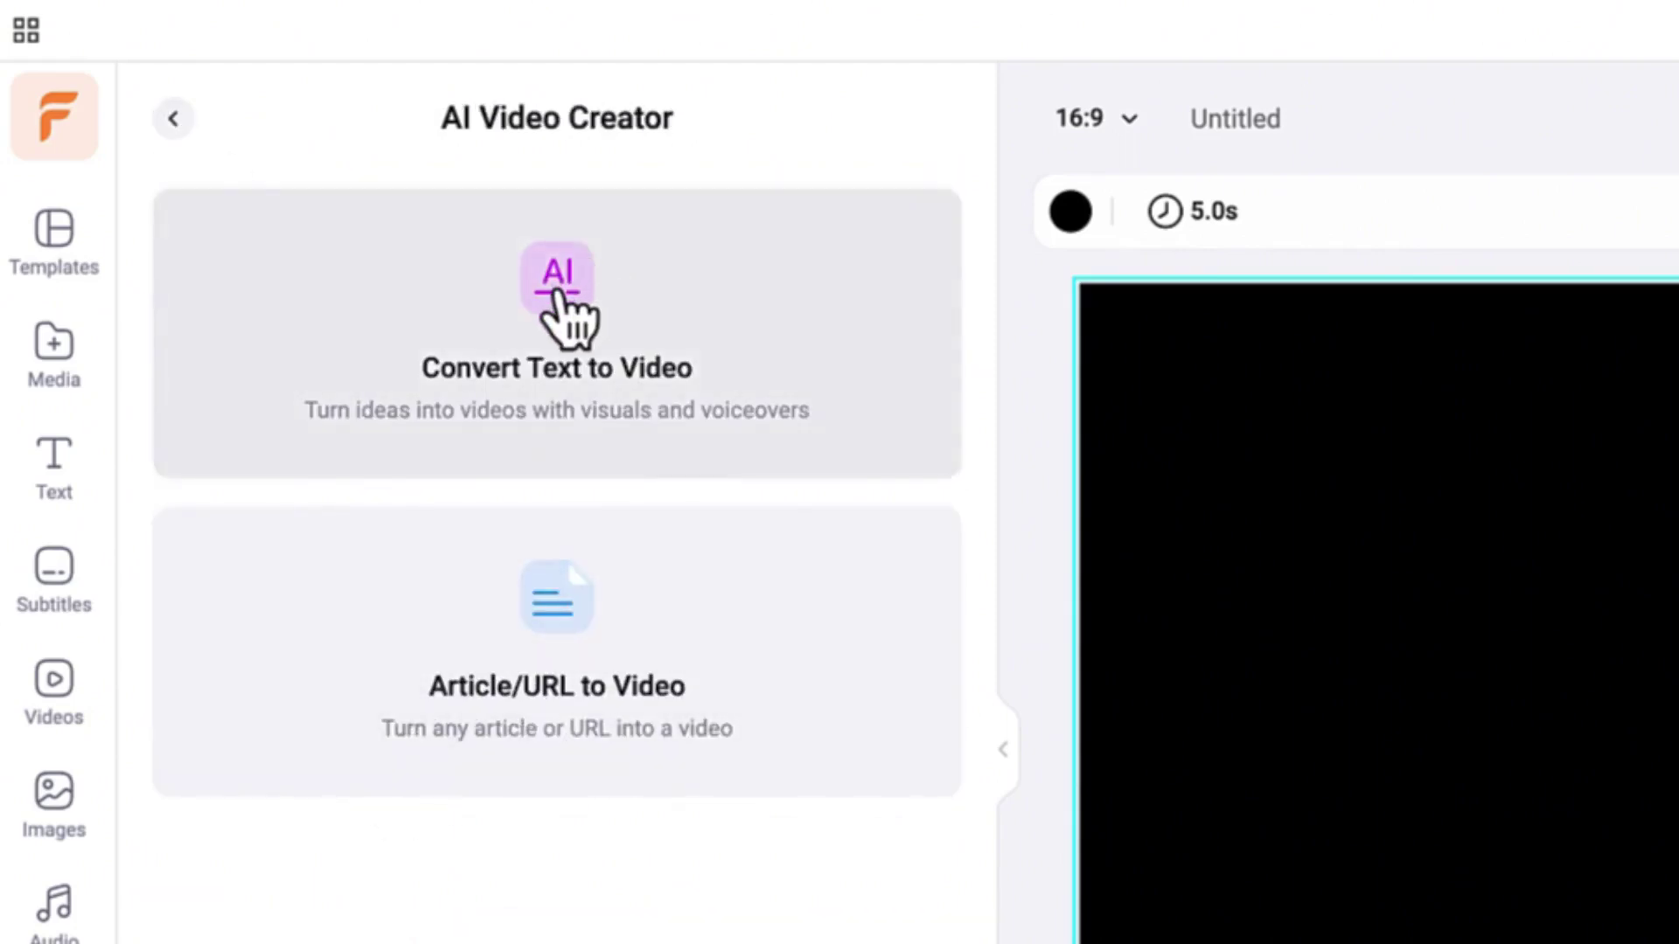
{"action": "left_click", "coordinate": [566, 317]}
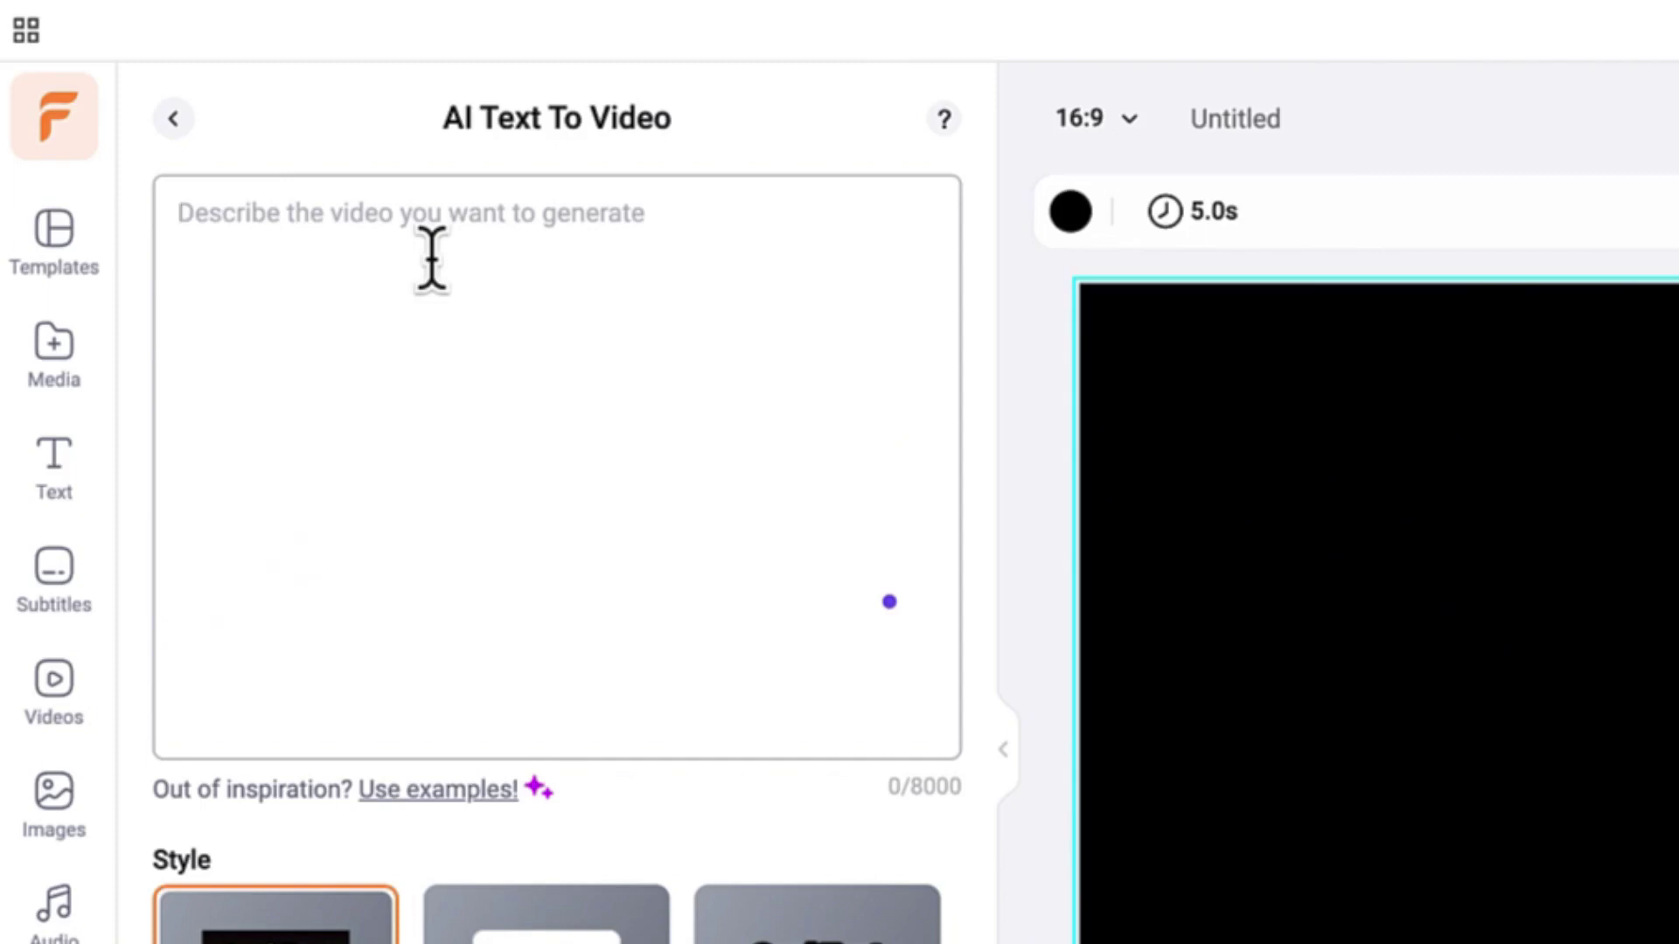
Step: Paste the prompt 'Mastering time management for postgraduate students' and pick the Border caption style
{"action": "type", "text": "Mastering time management for postgraduate students"}
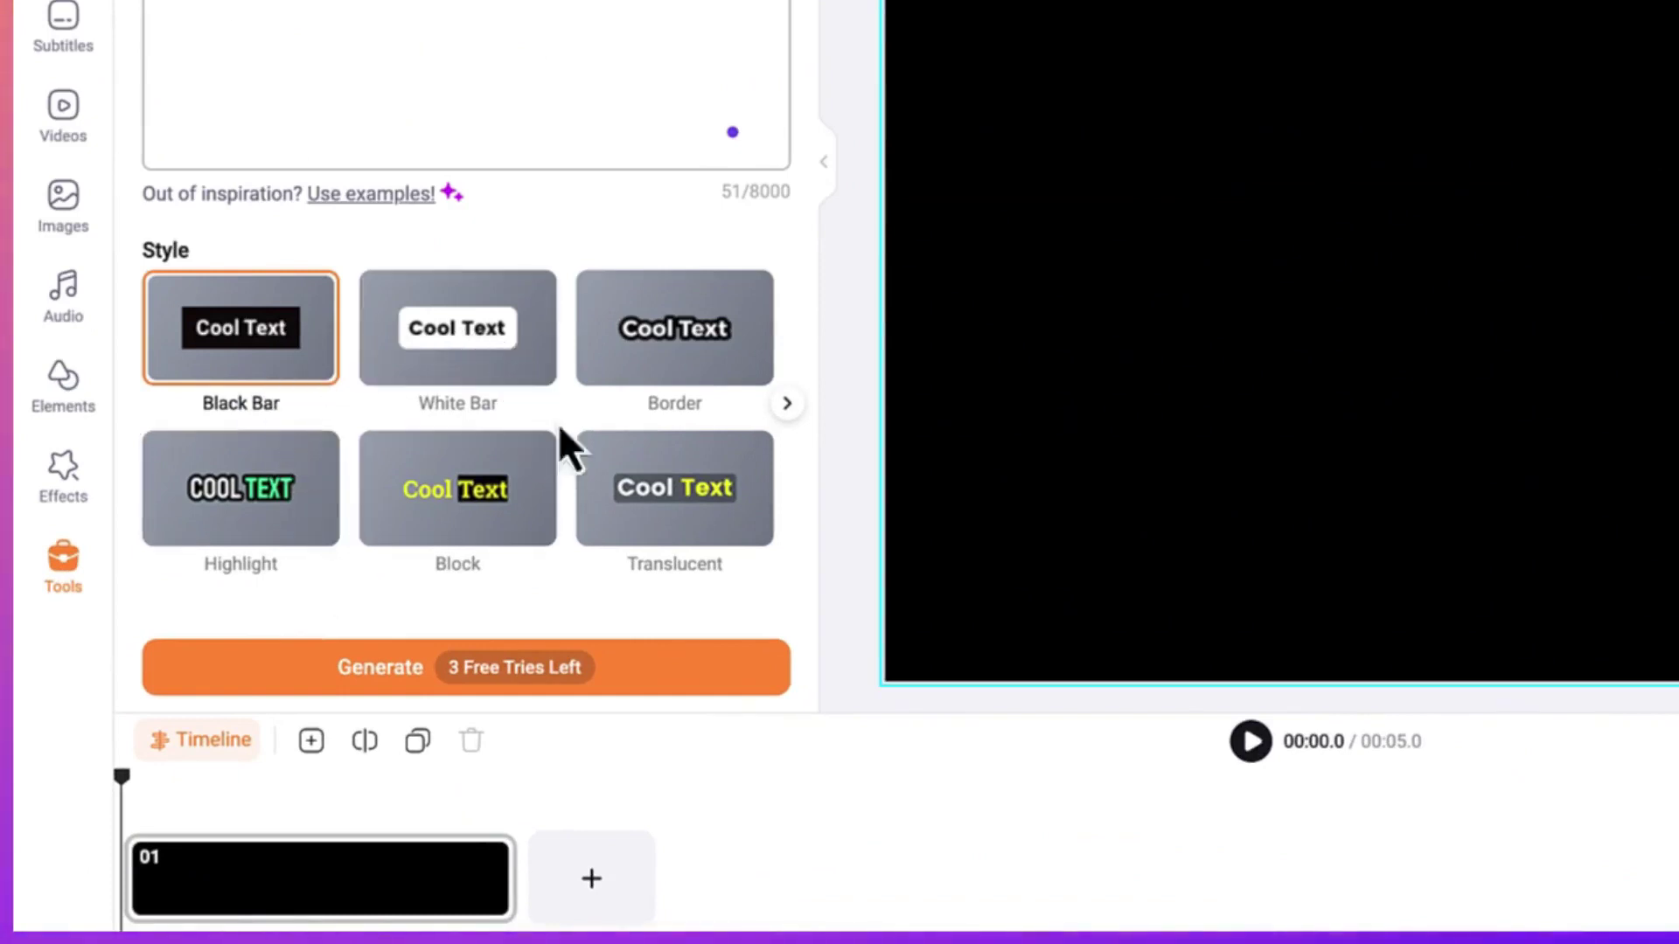
{"action": "left_click", "coordinate": [641, 368]}
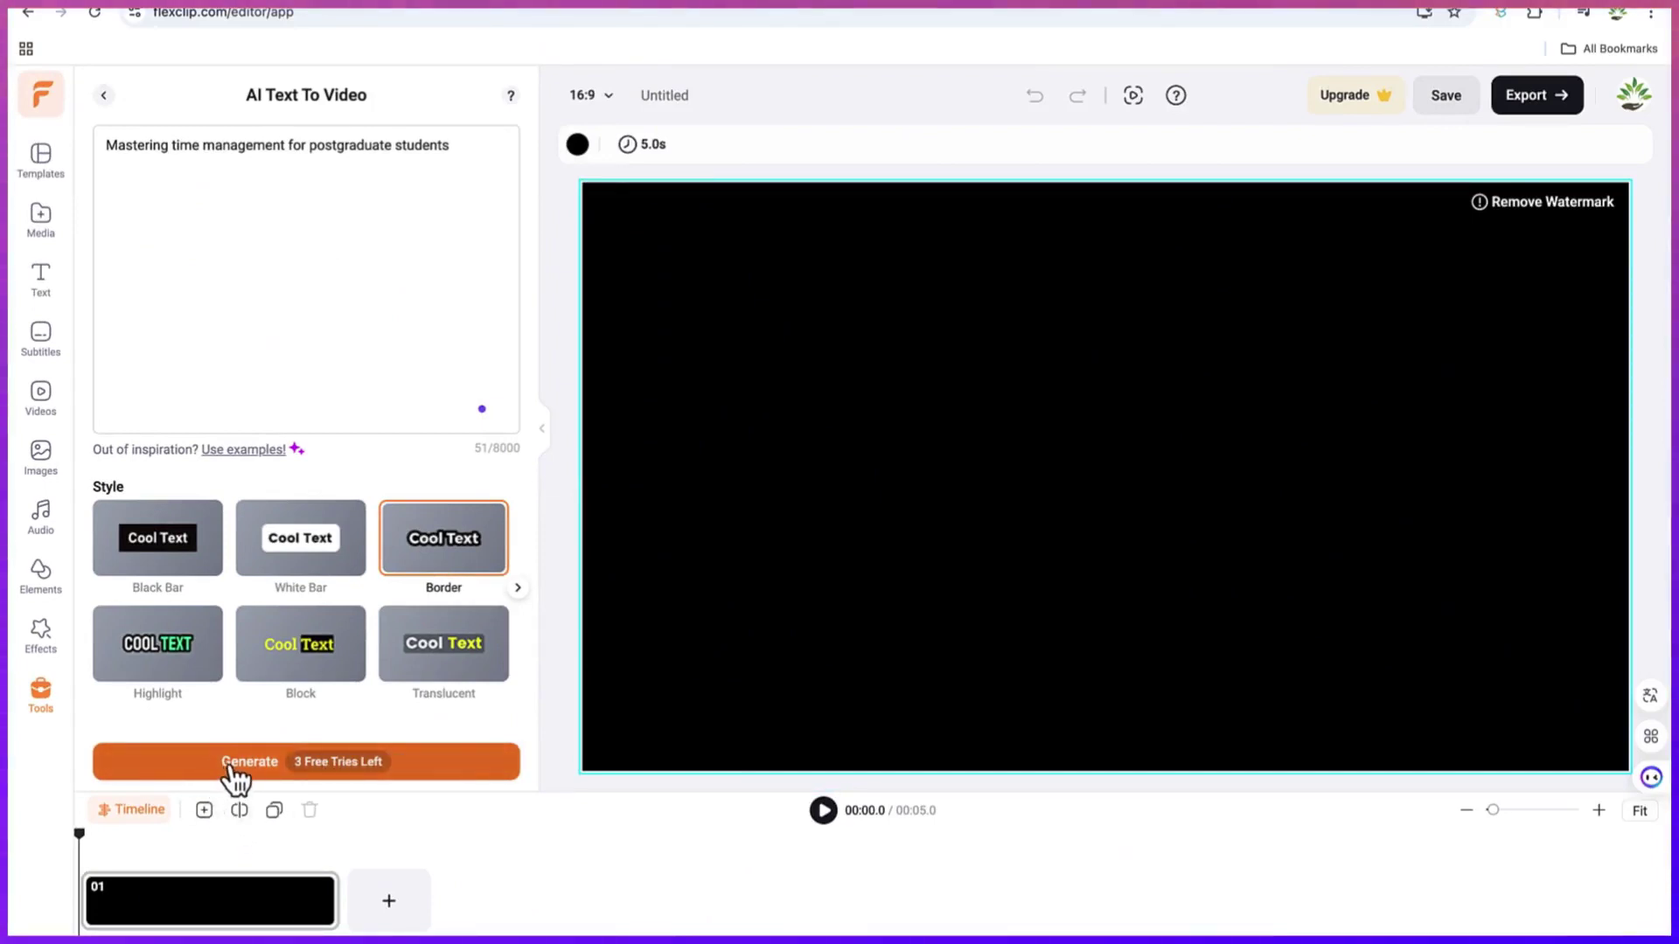
{"action": "left_click", "coordinate": [682, 87]}
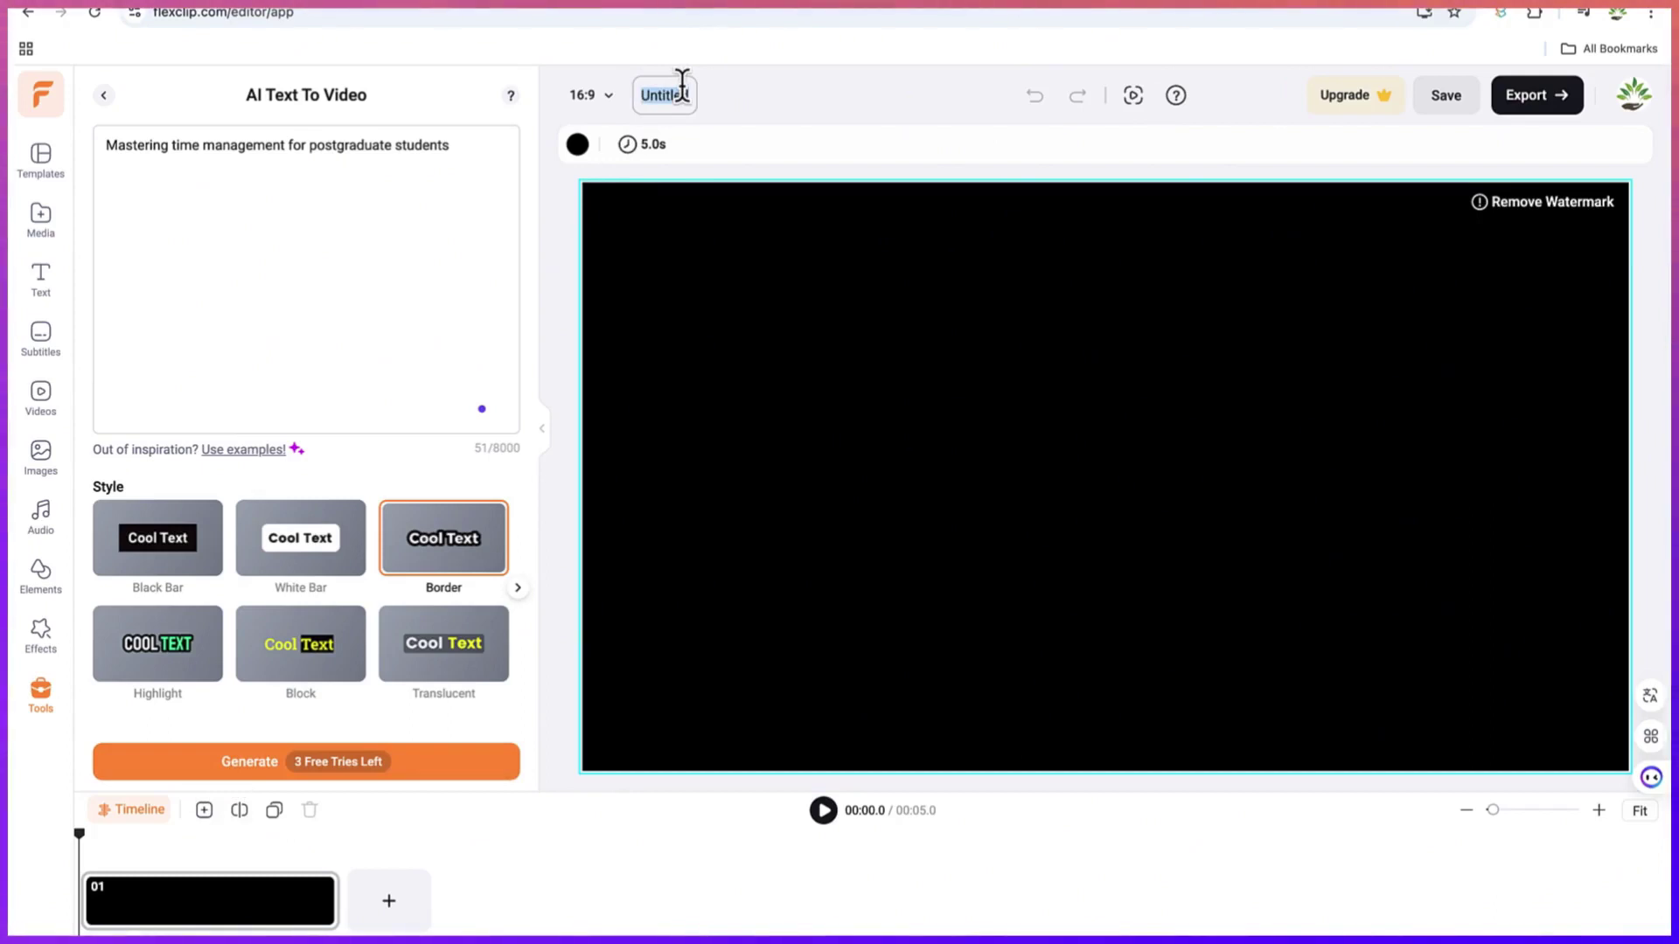
Step: Title the project 'Time management' and review the 16:9 ratio and 5.0s duration settings
{"action": "type", "text": "Time Ma"}
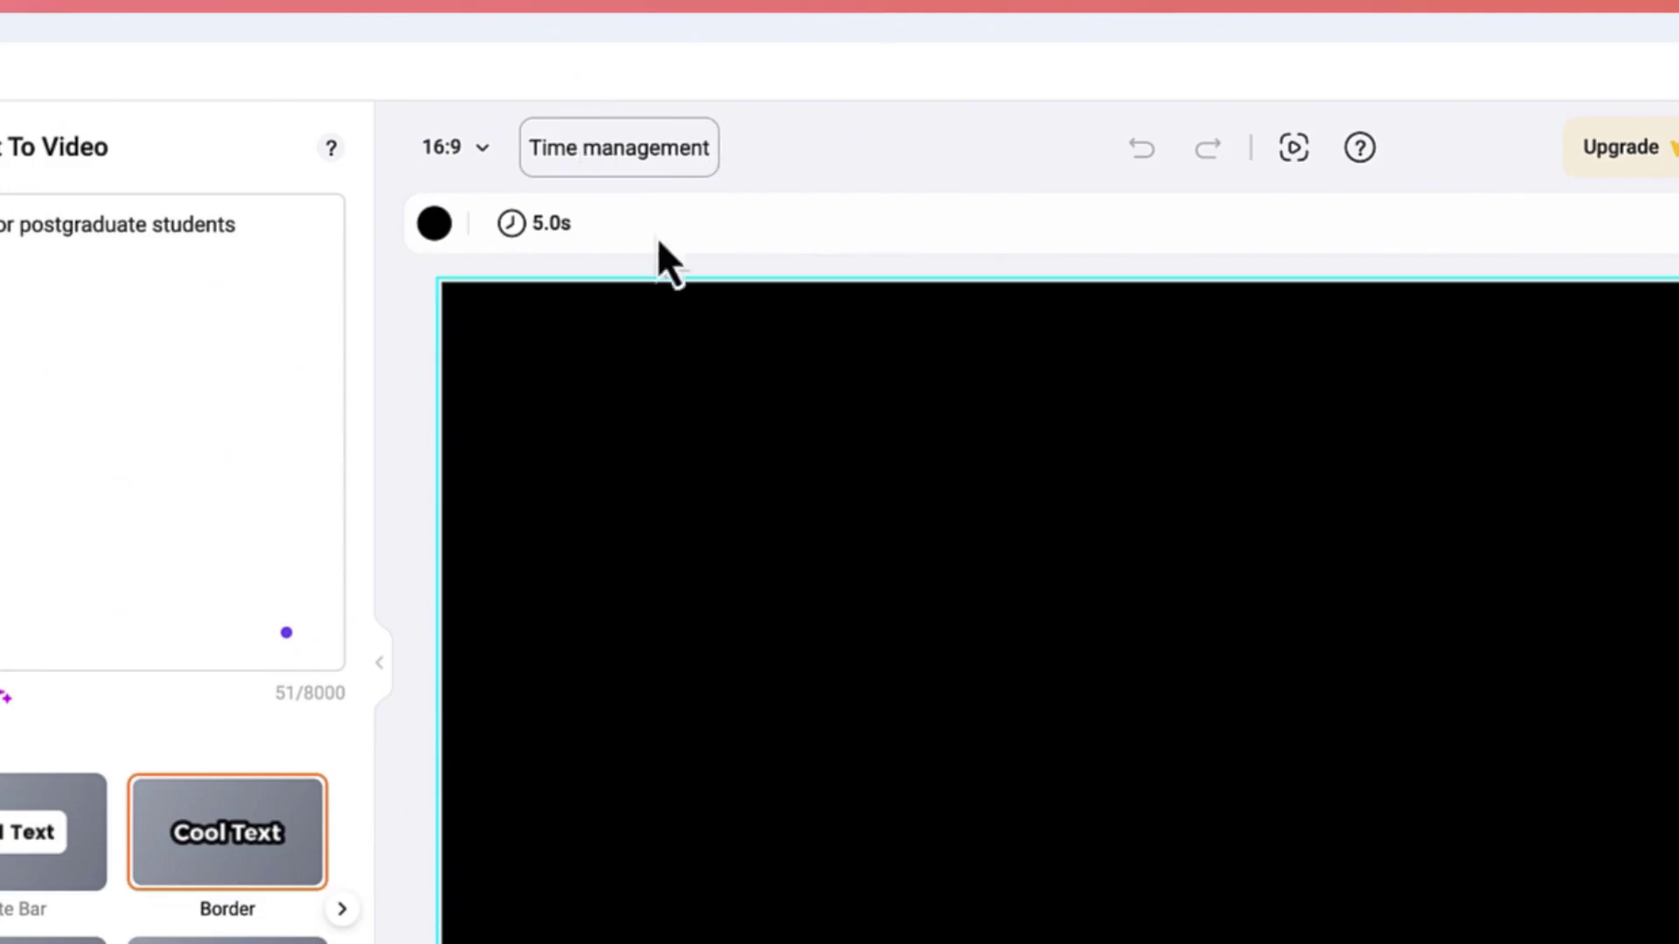
{"action": "left_click", "coordinate": [495, 159]}
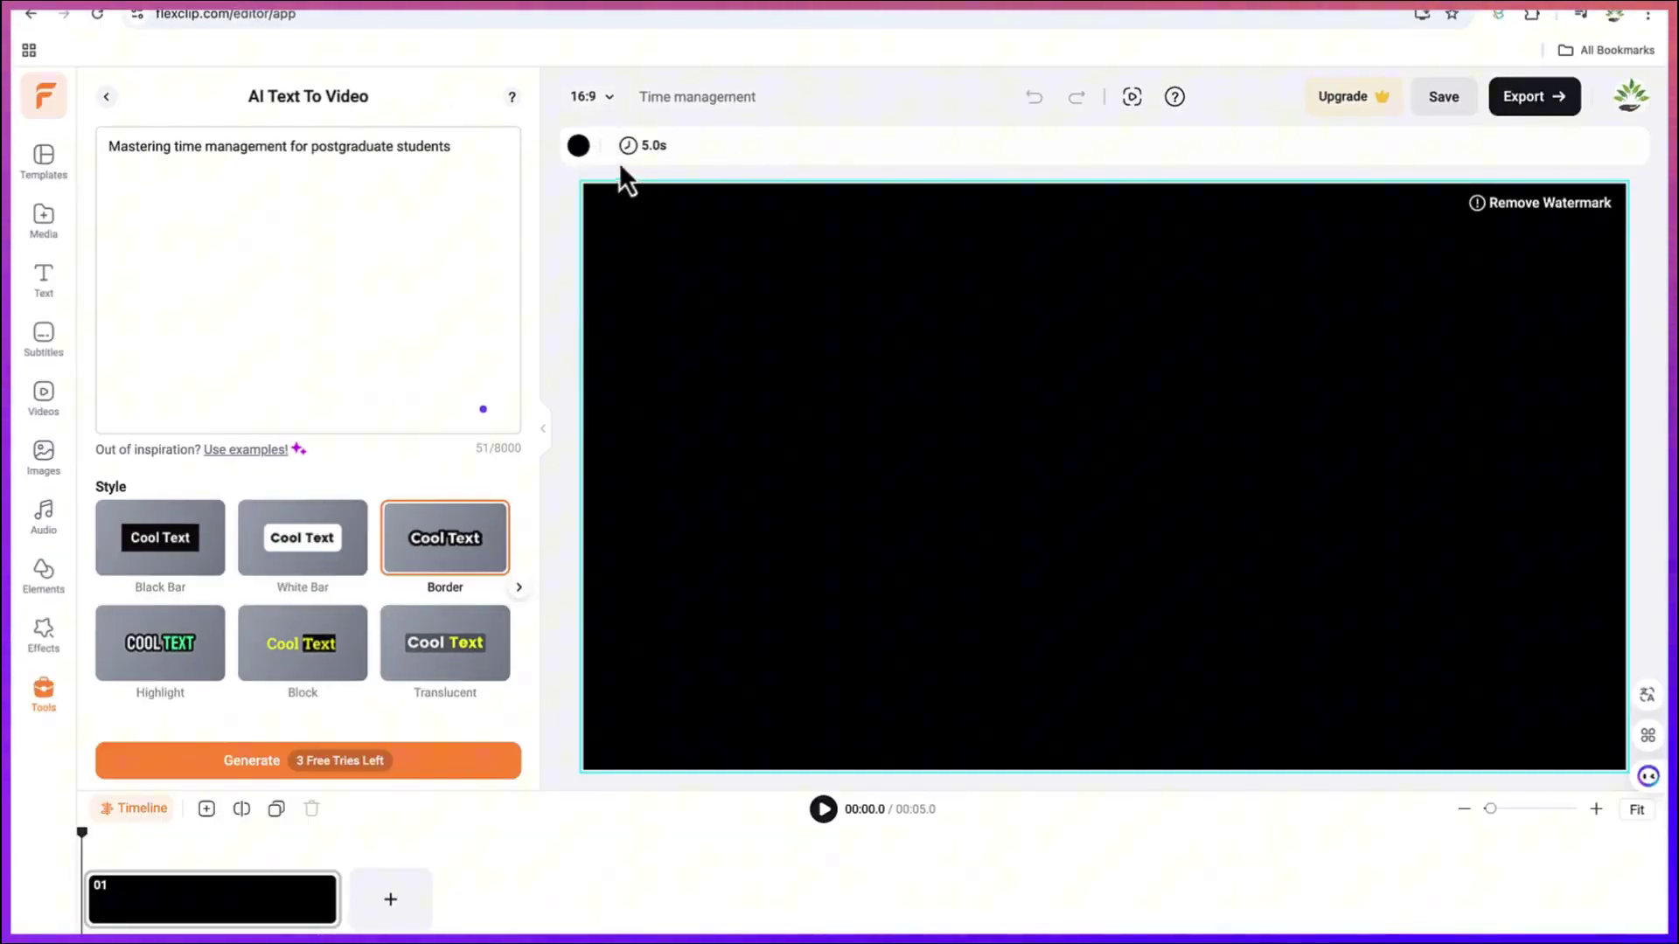
{"action": "left_click", "coordinate": [628, 146]}
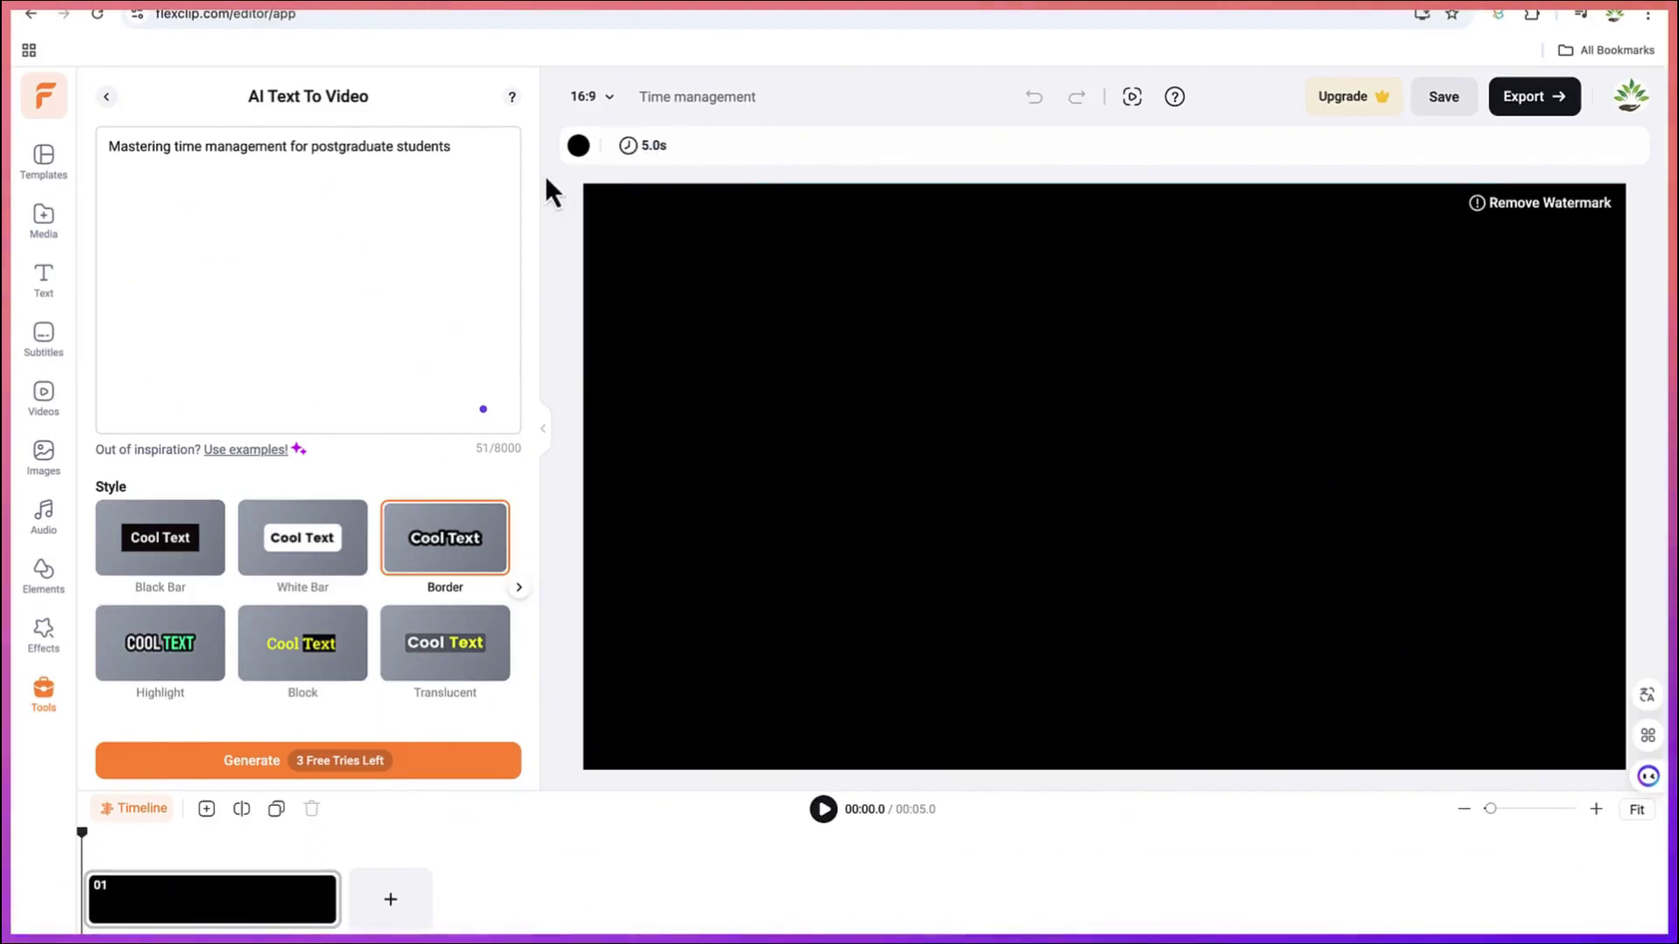
Step: Try a pale yellow scene background, then revert it to black
{"action": "left_click", "coordinate": [579, 146]}
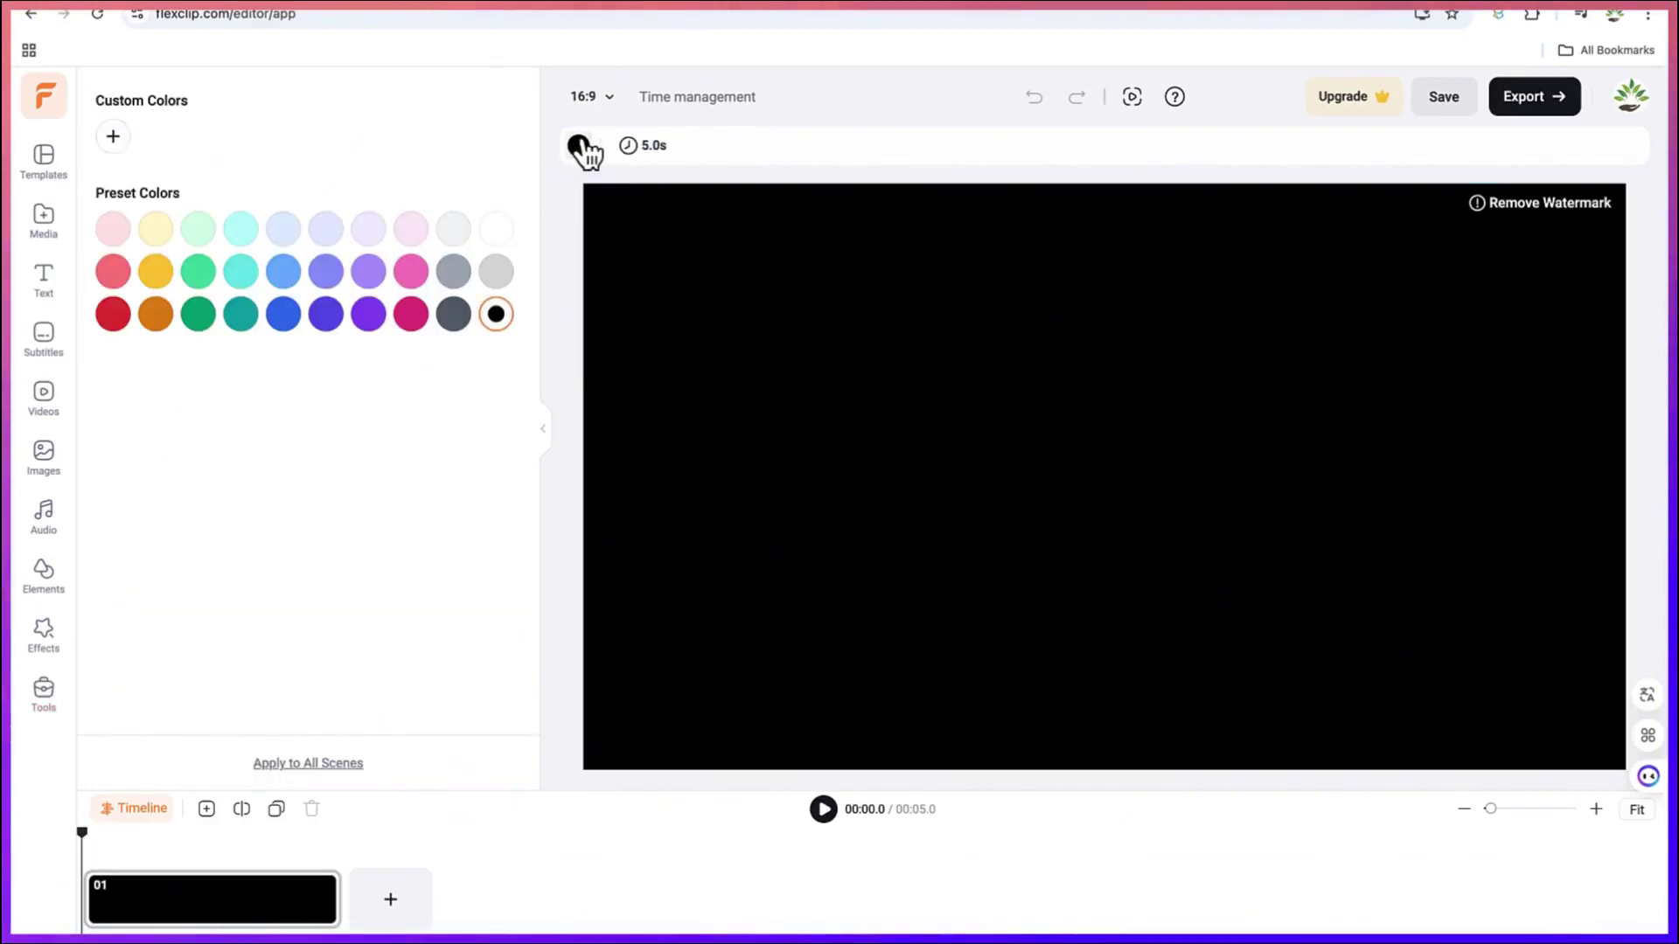
{"action": "left_click", "coordinate": [155, 236]}
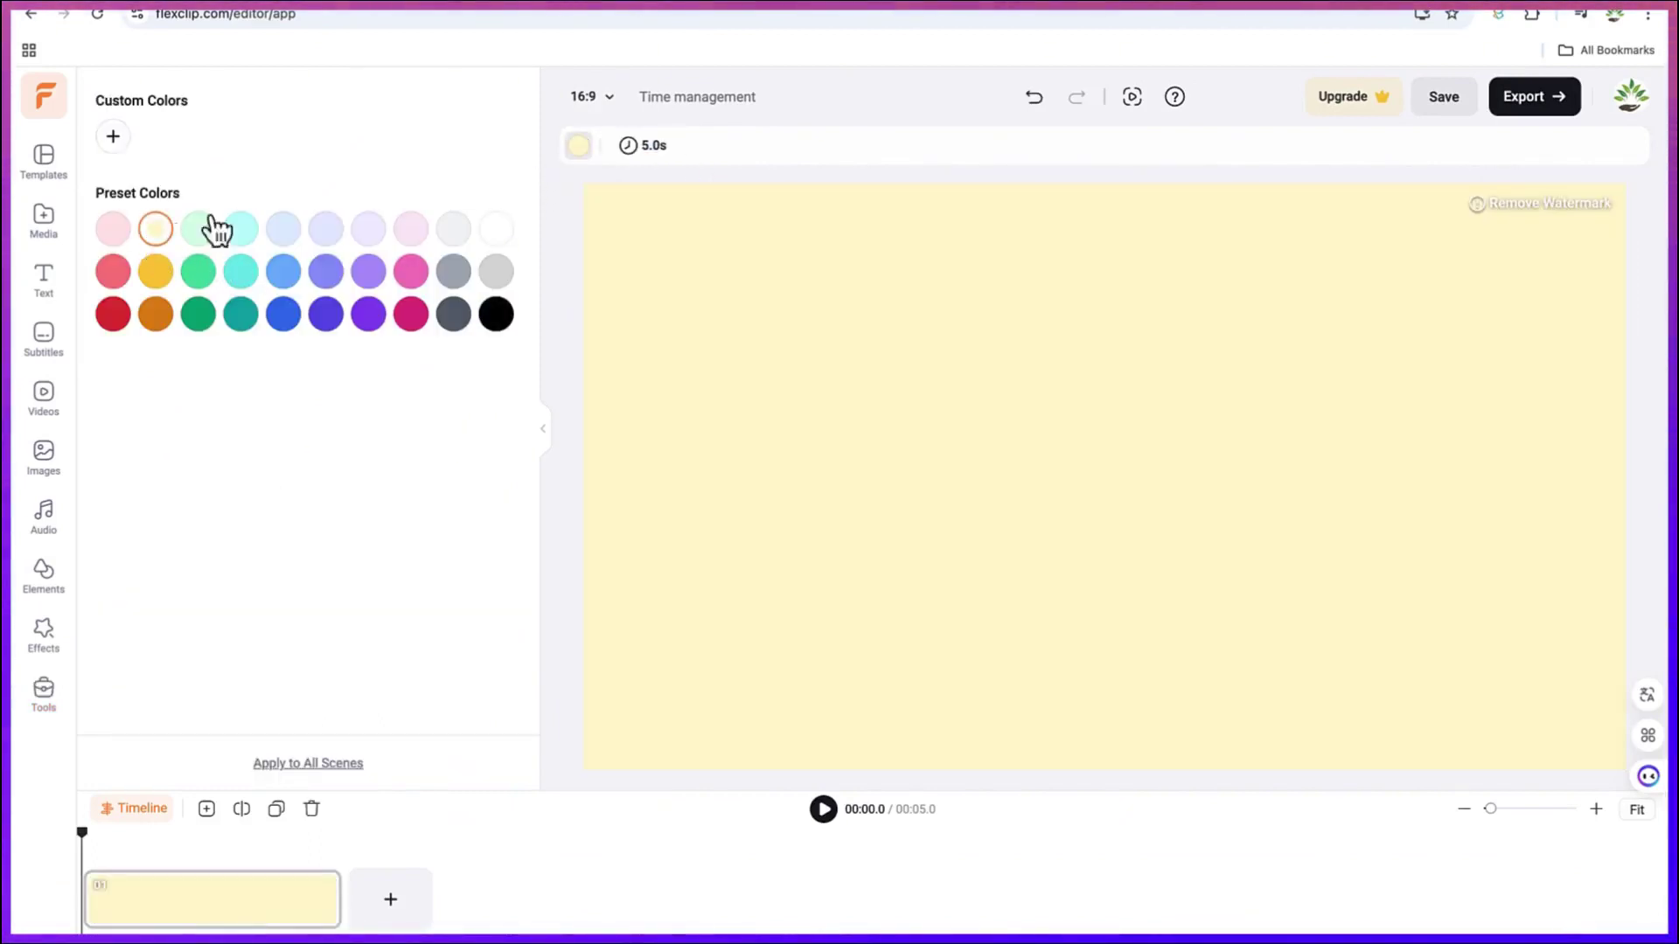
{"action": "left_click", "coordinate": [496, 317]}
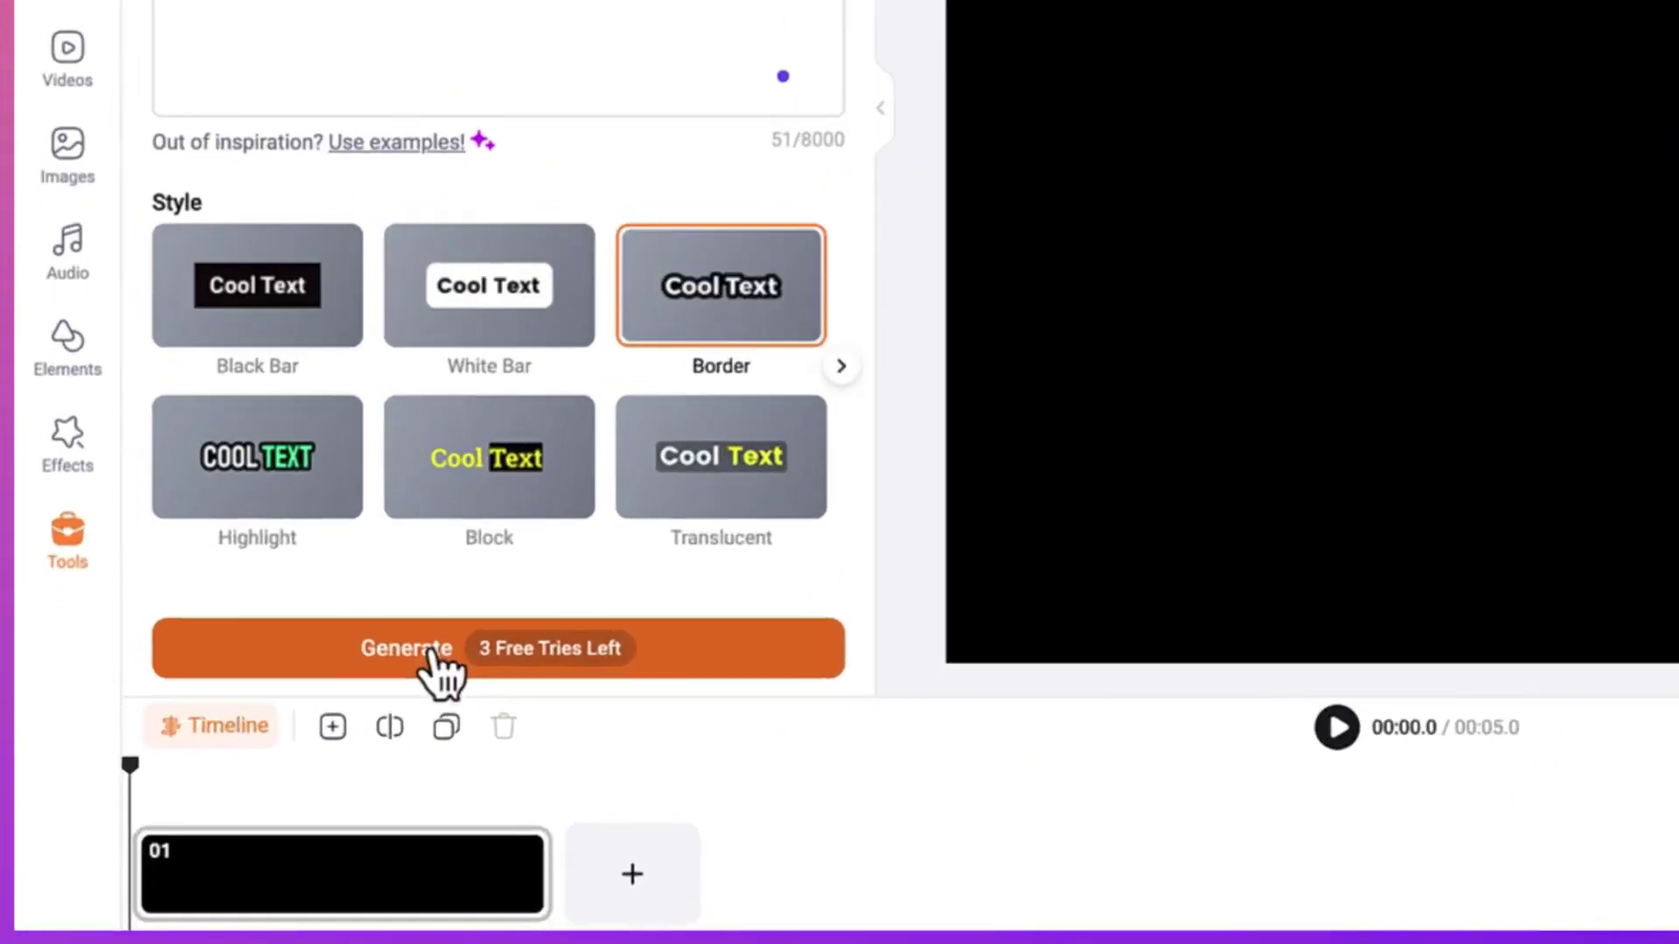
Step: Generate the AI storyboard from the prompt and look through the scripted scenes
{"action": "left_click", "coordinate": [432, 655]}
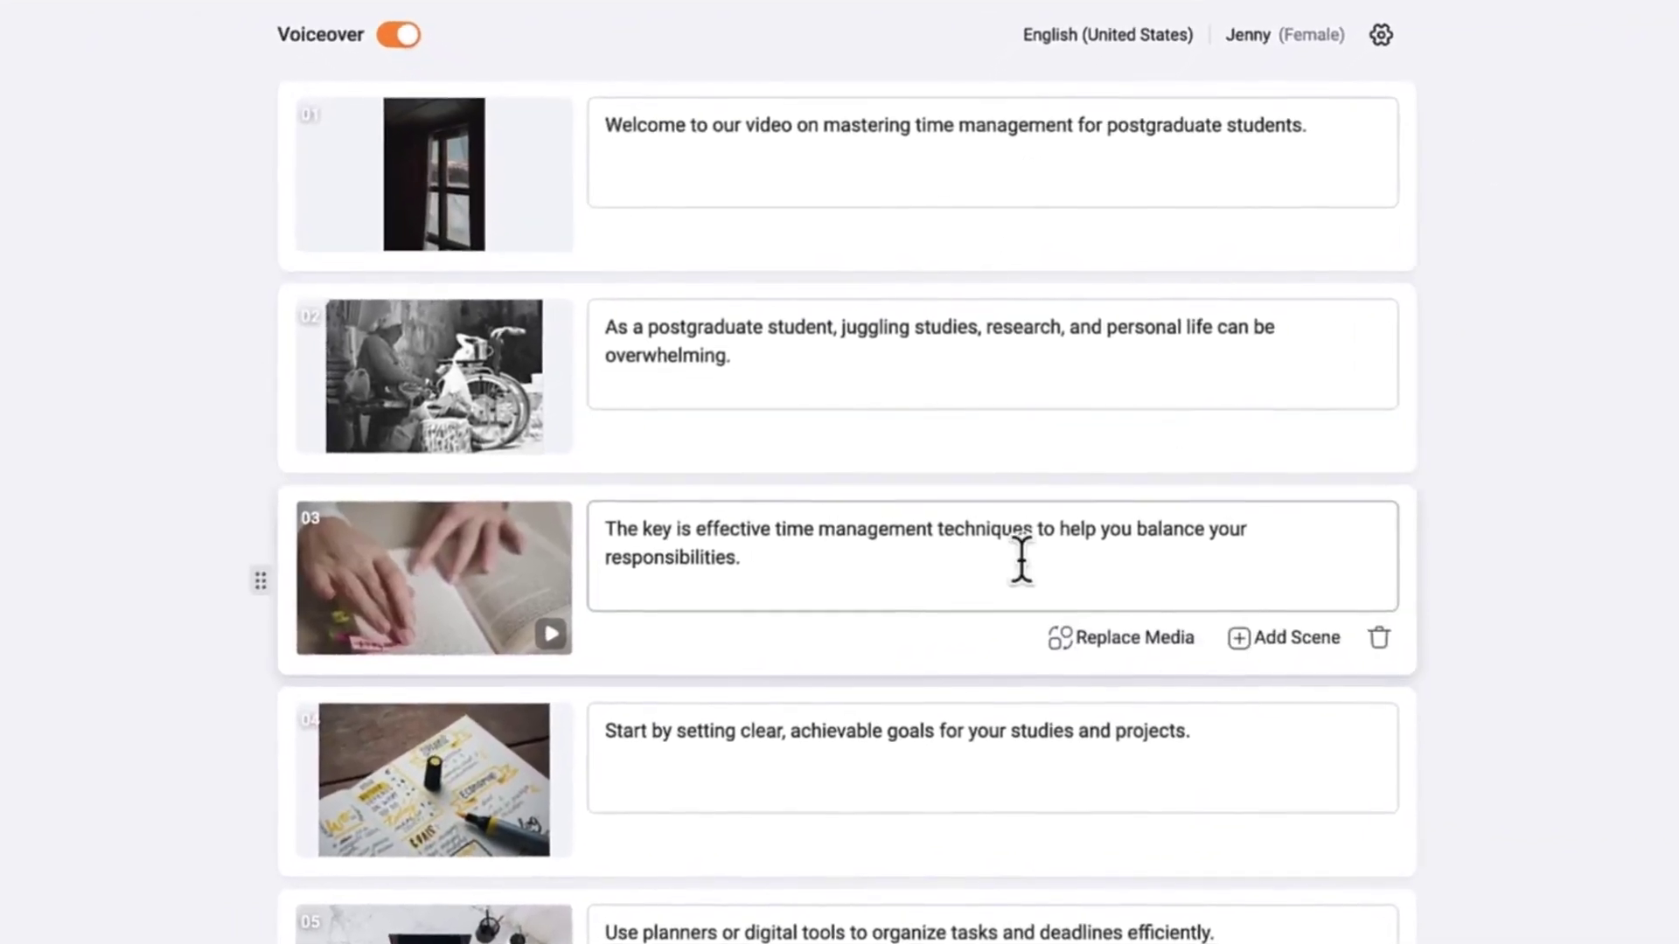
{"action": "scroll", "coordinate": [1021, 557], "scroll_direction": "down", "scroll_amount": 2}
{"action": "scroll", "coordinate": [1031, 569], "scroll_direction": "down", "scroll_amount": 15}
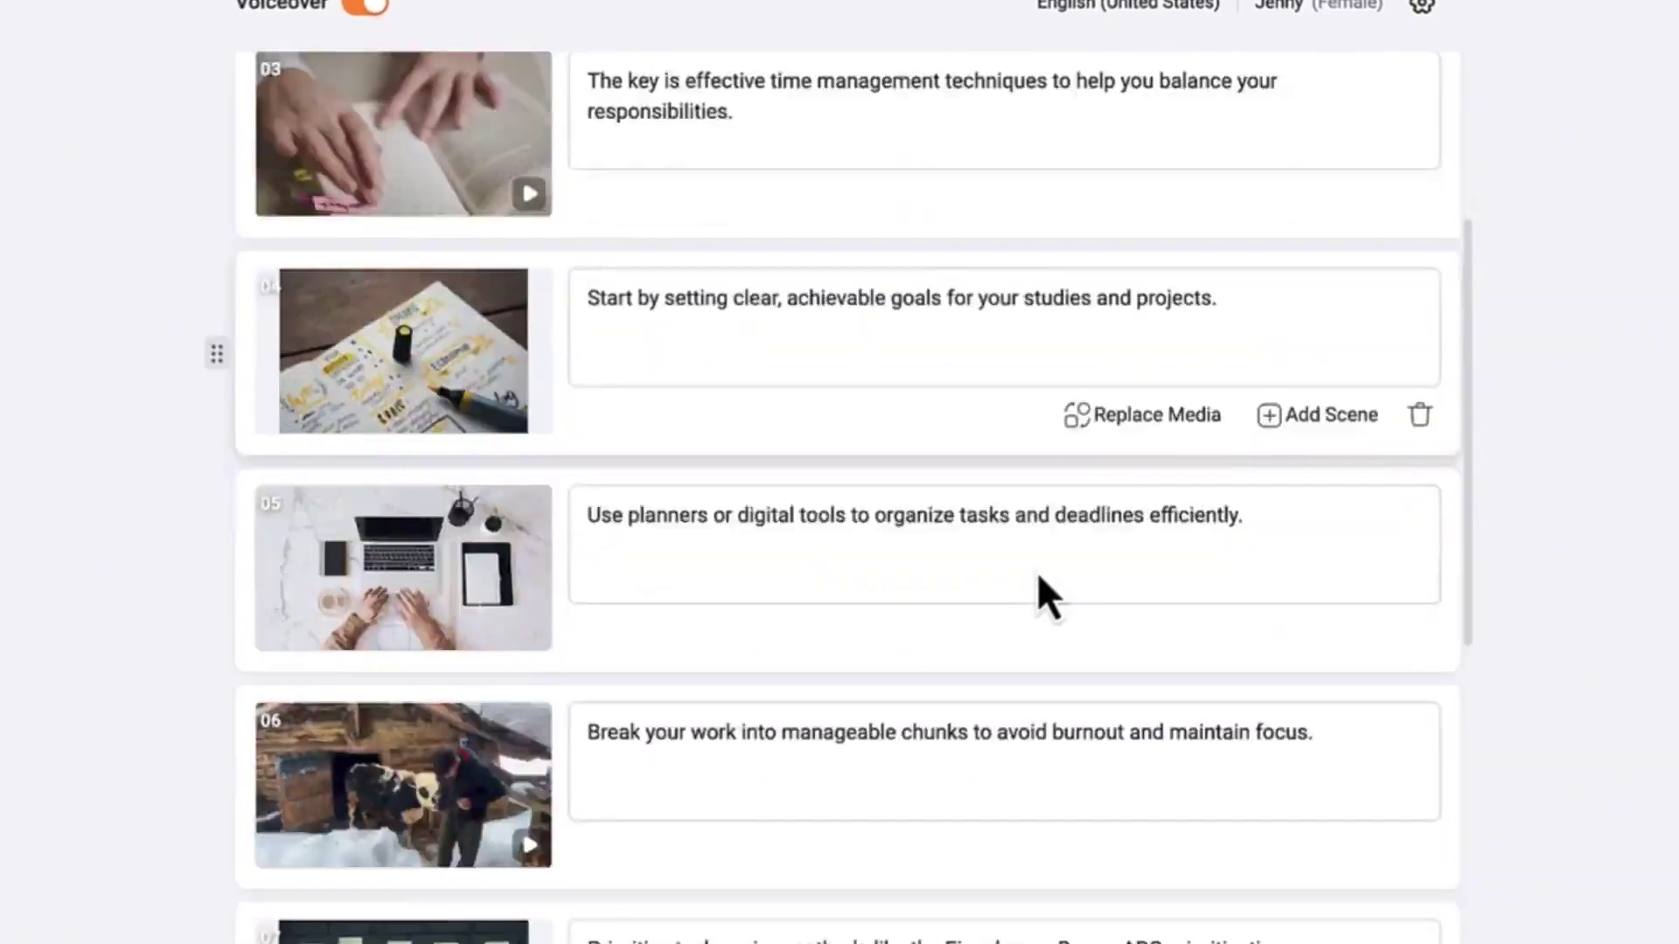
{"action": "scroll", "coordinate": [1049, 594], "scroll_direction": "up", "scroll_amount": 20}
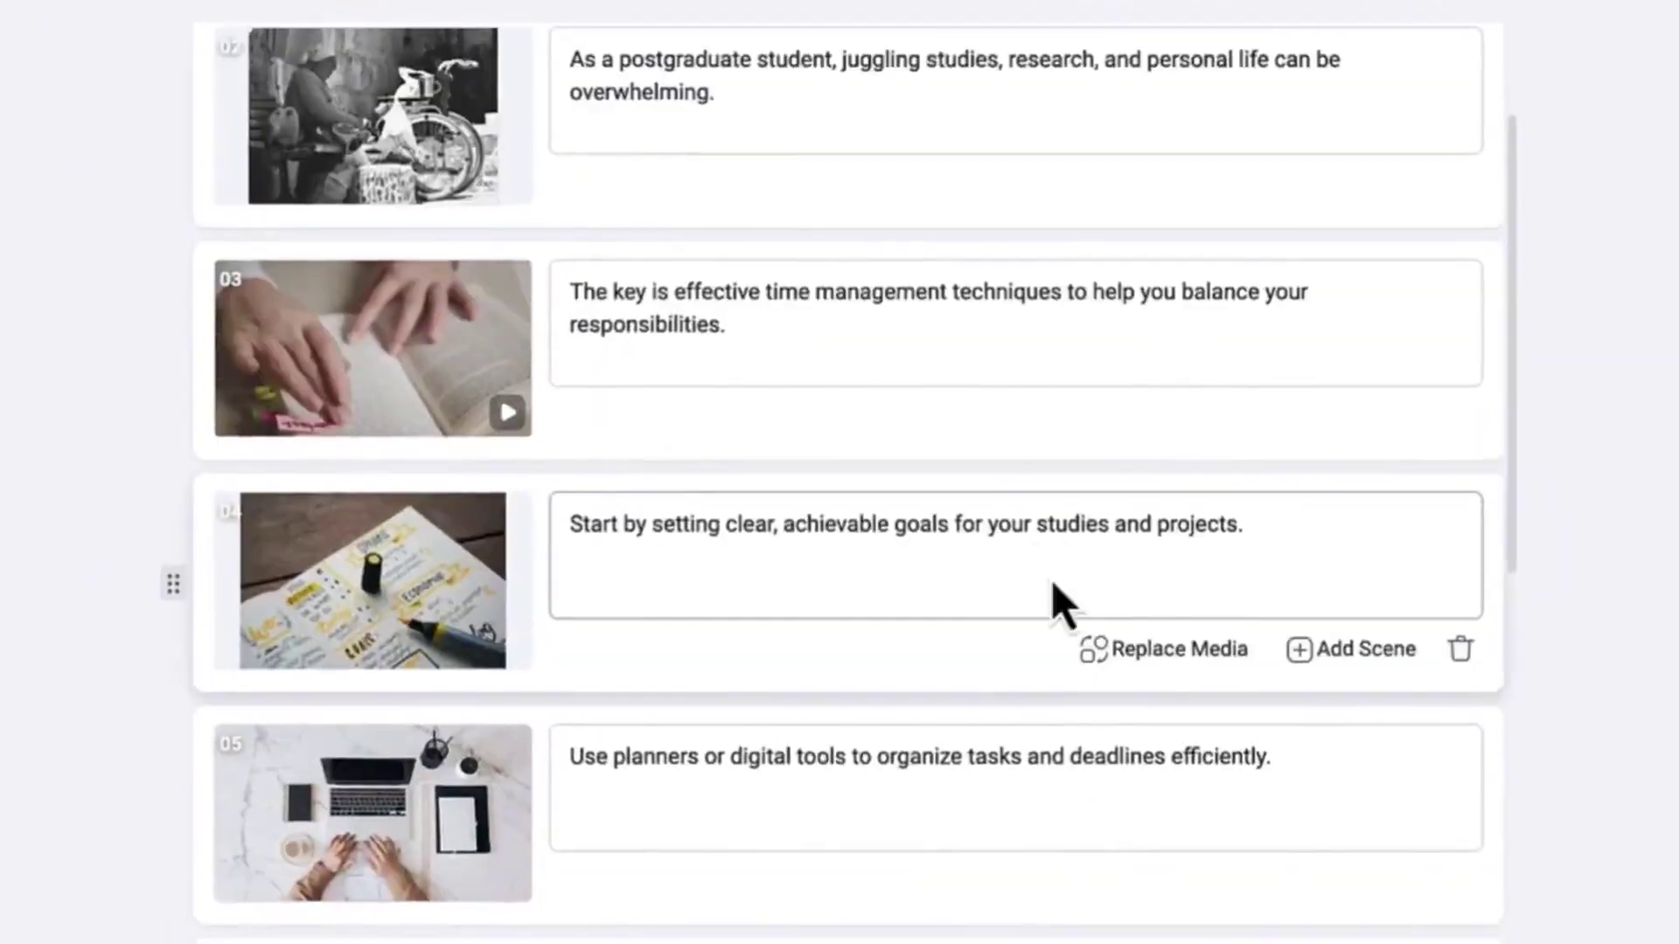
Step: Step through the narration of scenes 1–3 and insert a blank scene after scene 3
{"action": "left_click", "coordinate": [981, 58]}
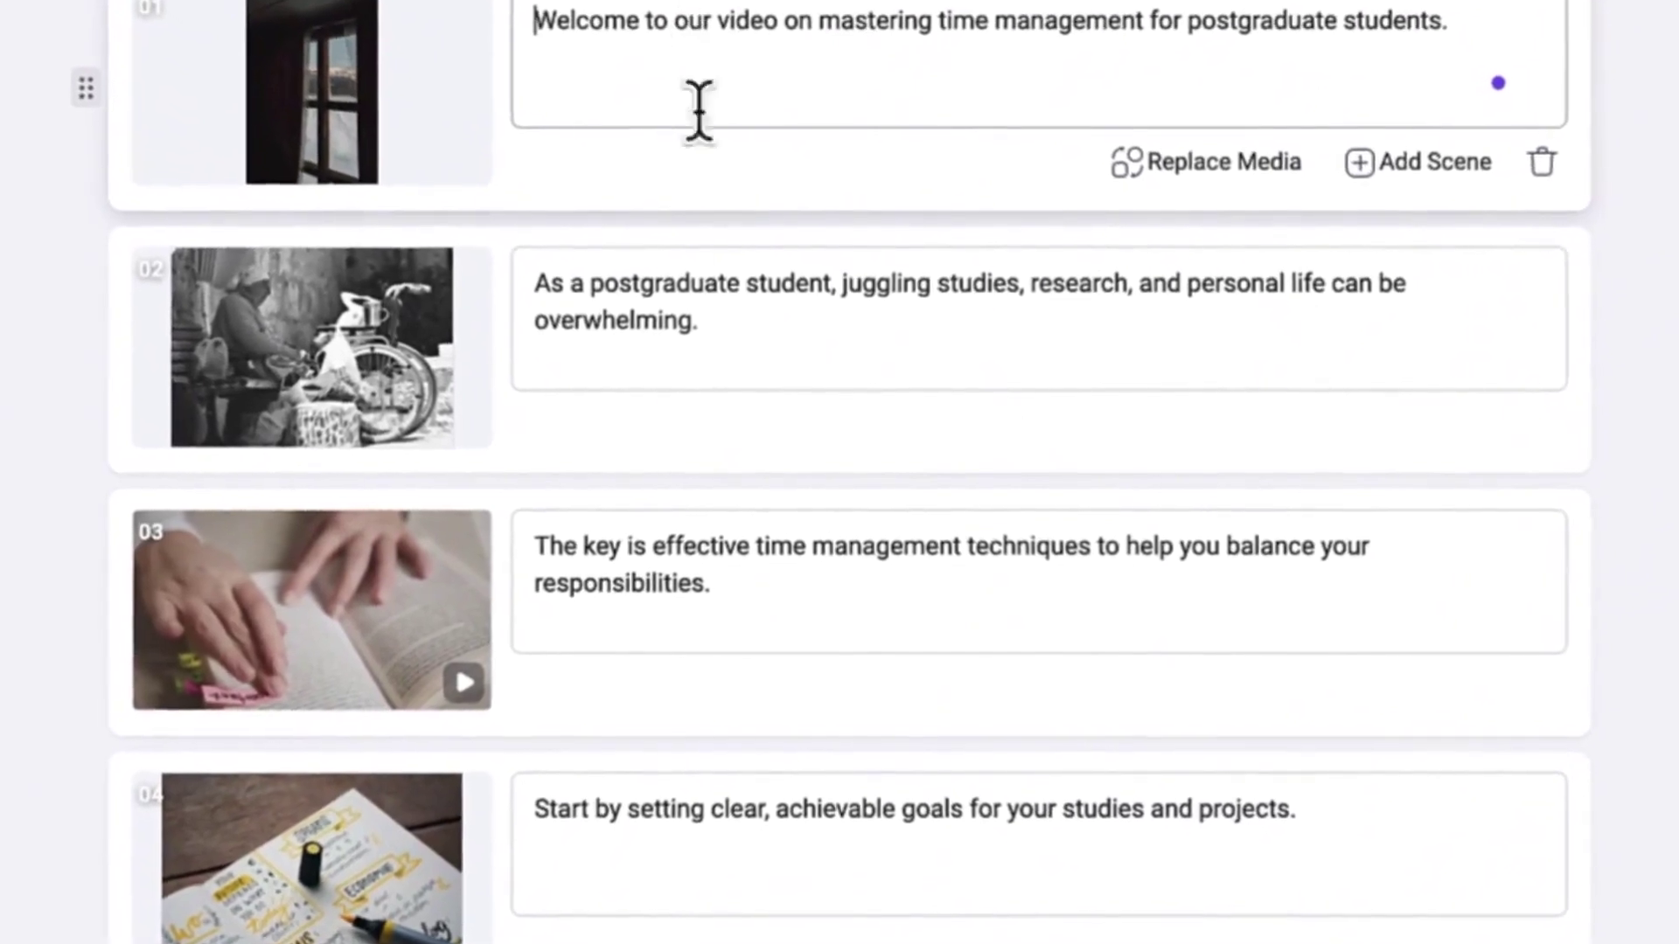
{"action": "left_click", "coordinate": [658, 289]}
{"action": "left_click", "coordinate": [654, 551]}
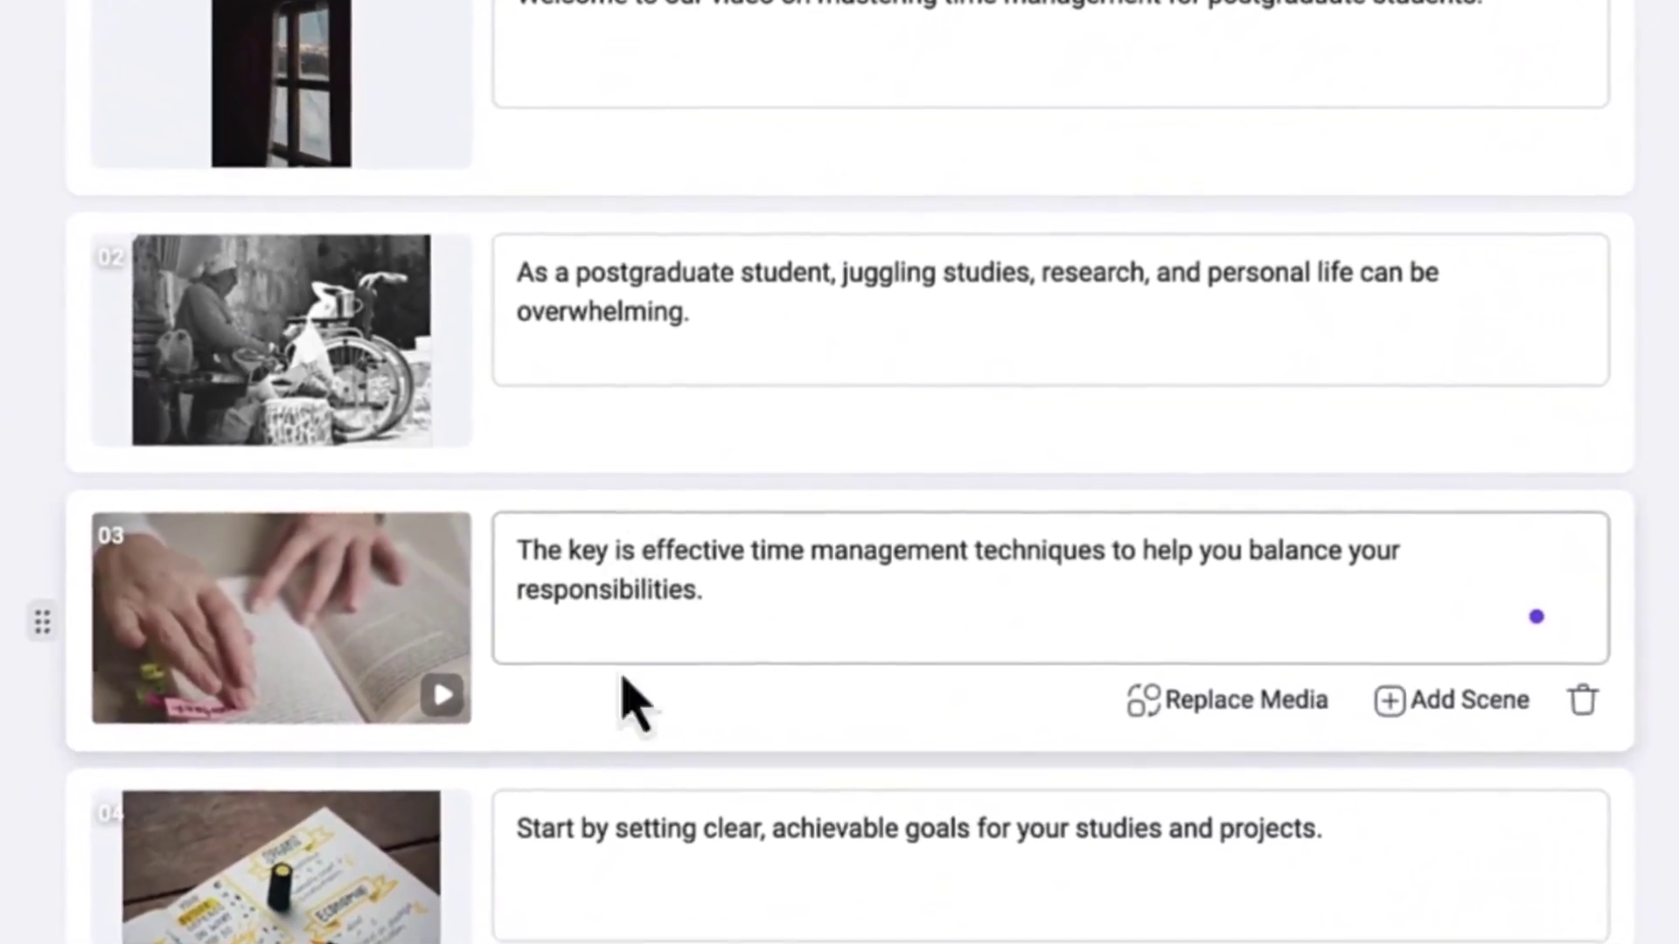
{"action": "mouse_move", "coordinate": [1238, 730]}
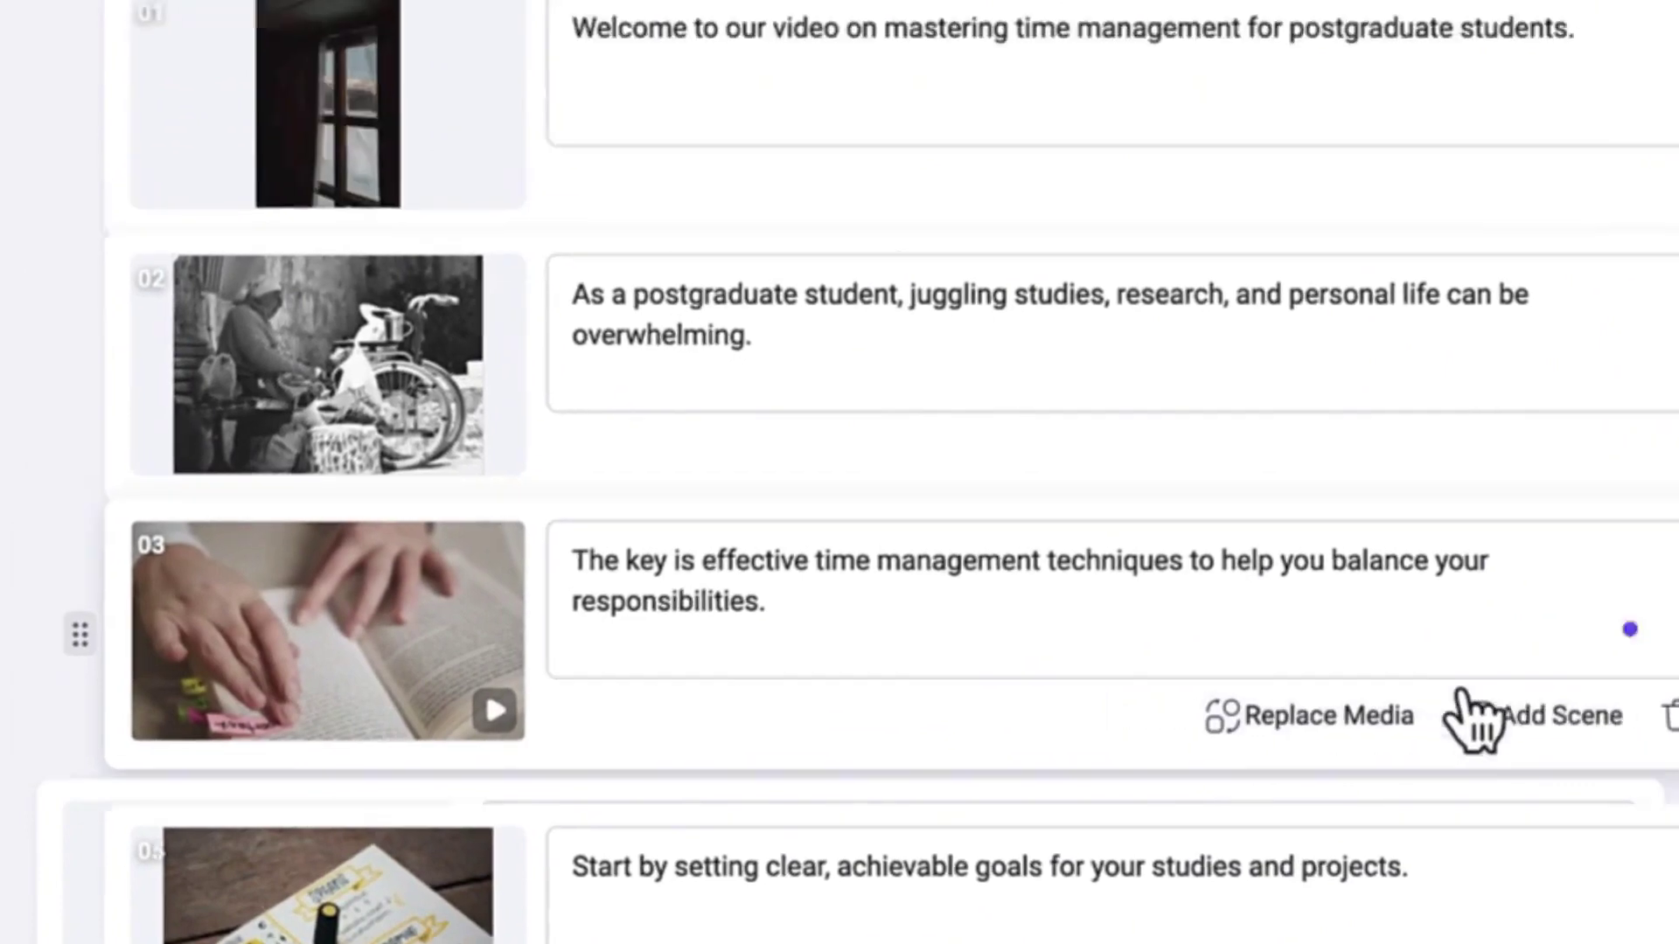
{"action": "left_click", "coordinate": [1452, 707]}
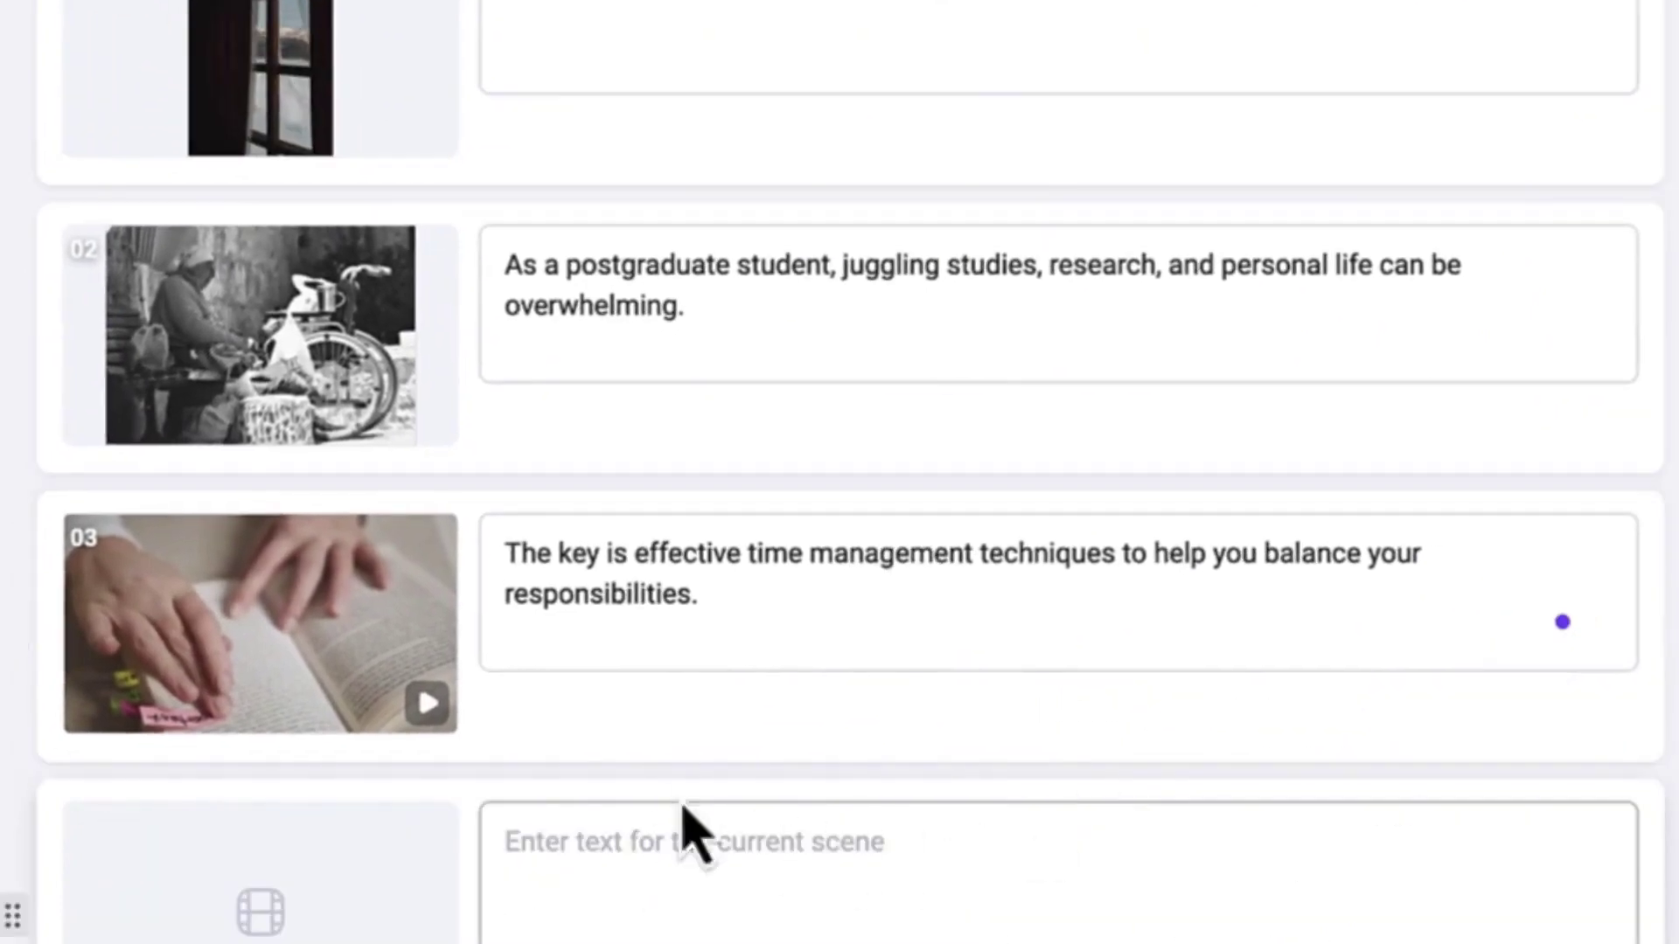
Step: Fill the new blank scene with a clock stock clip found by searching 'time'
{"action": "left_click", "coordinate": [263, 914]}
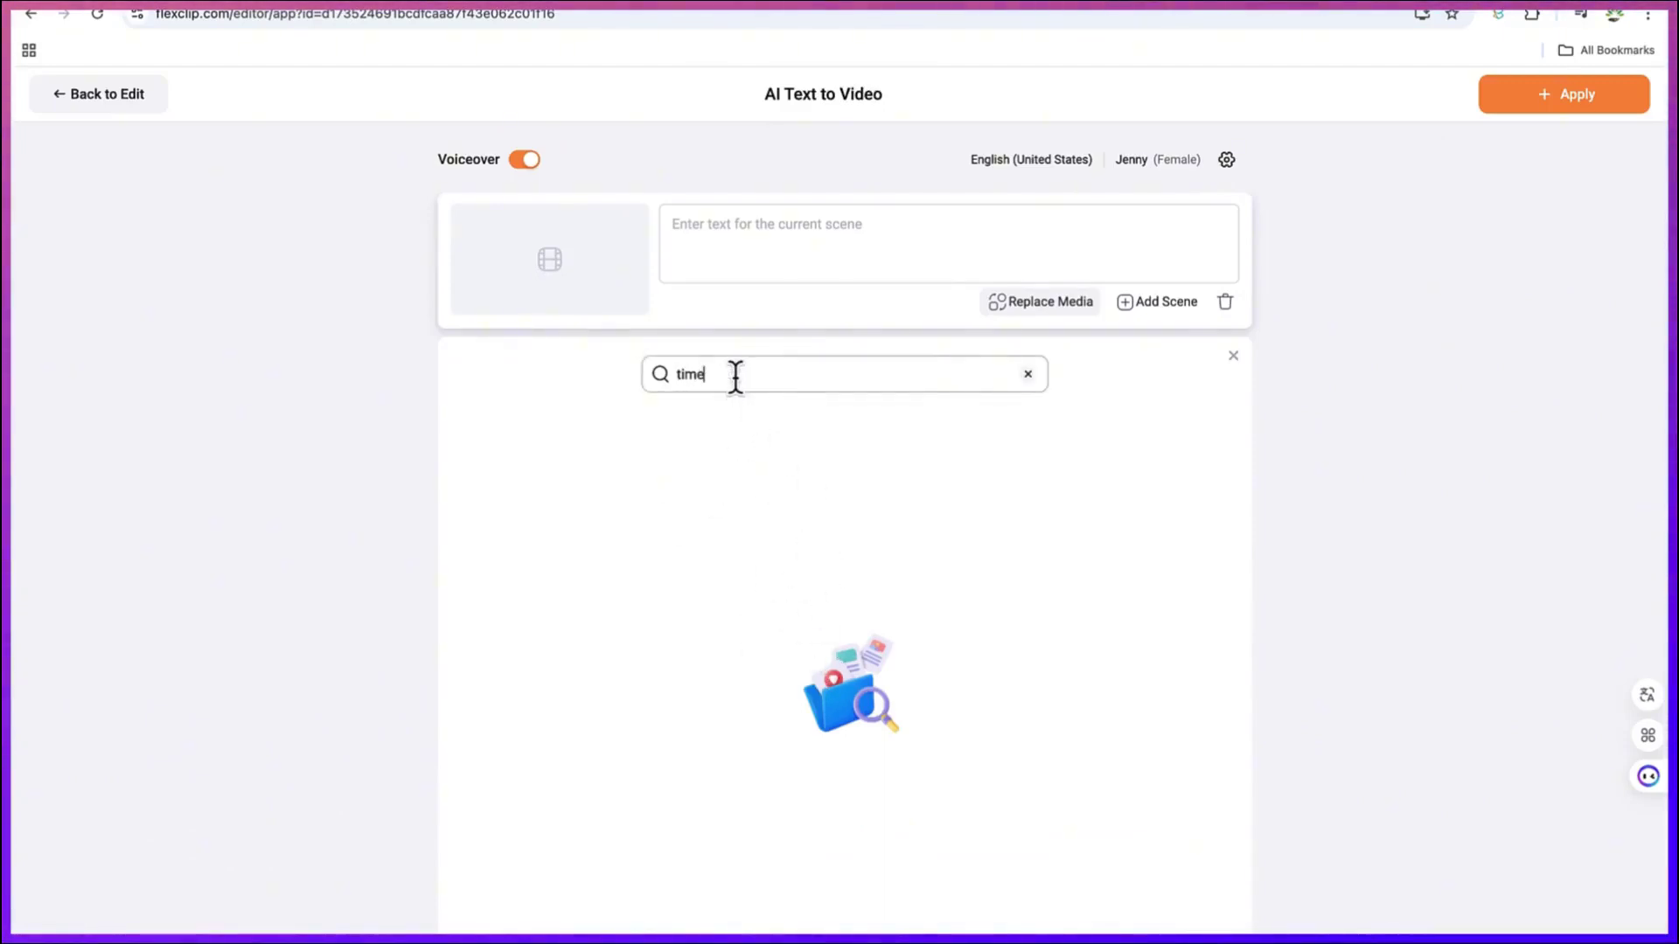
{"action": "key", "text": "Return"}
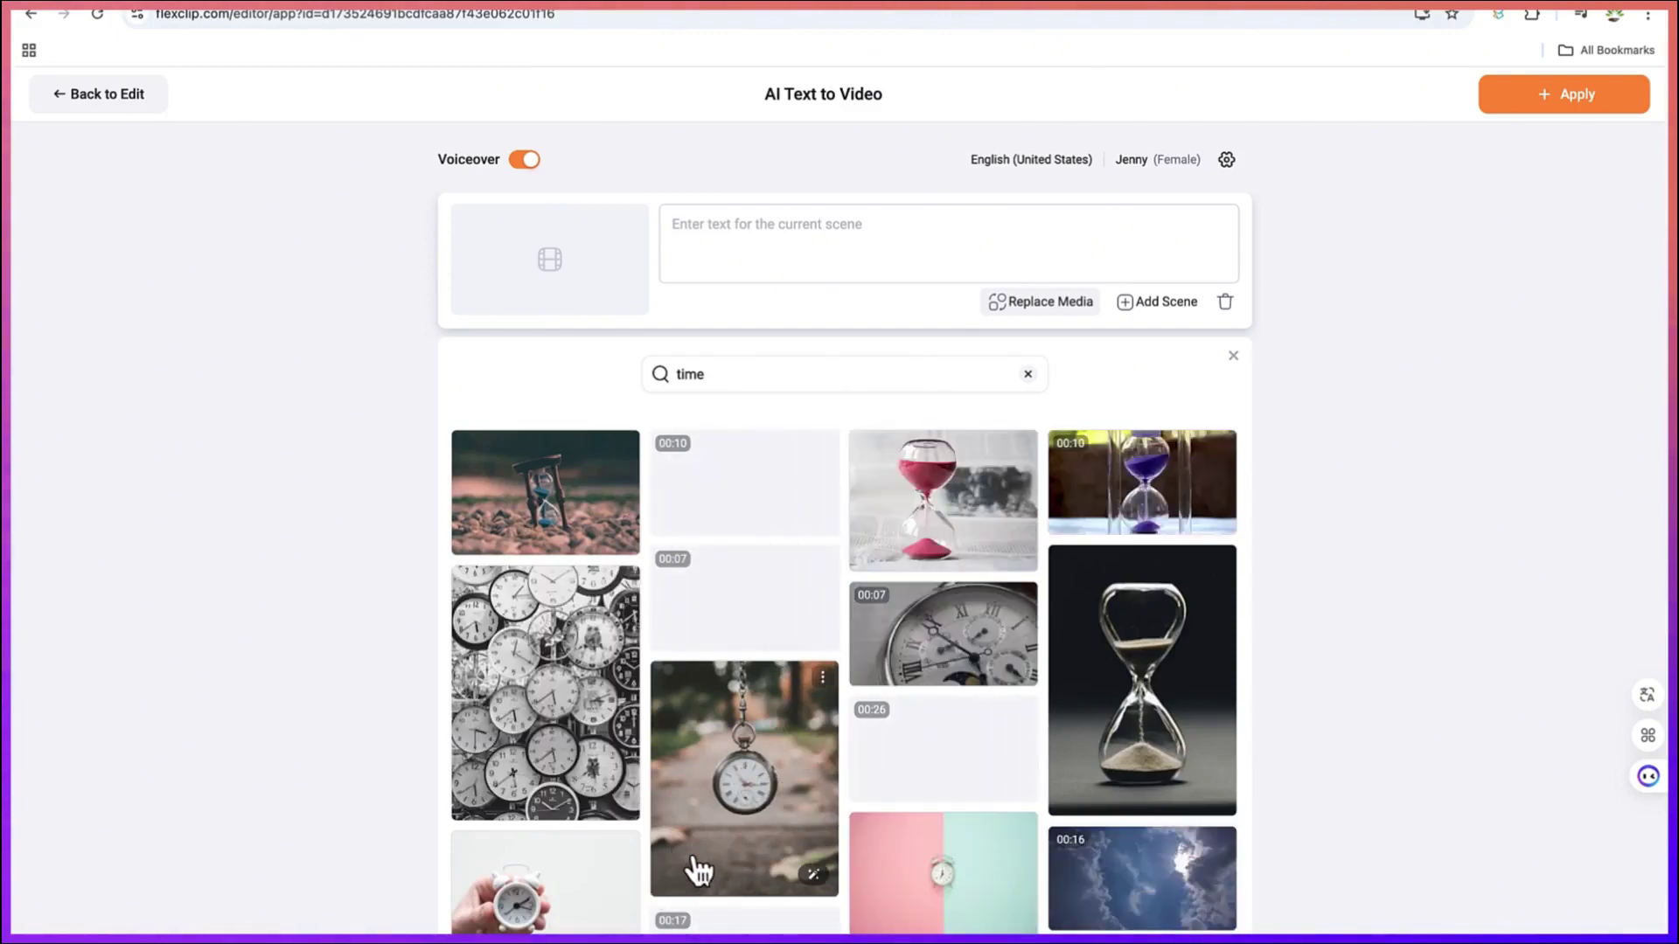
{"action": "scroll", "coordinate": [699, 870], "scroll_direction": "down", "scroll_amount": 2}
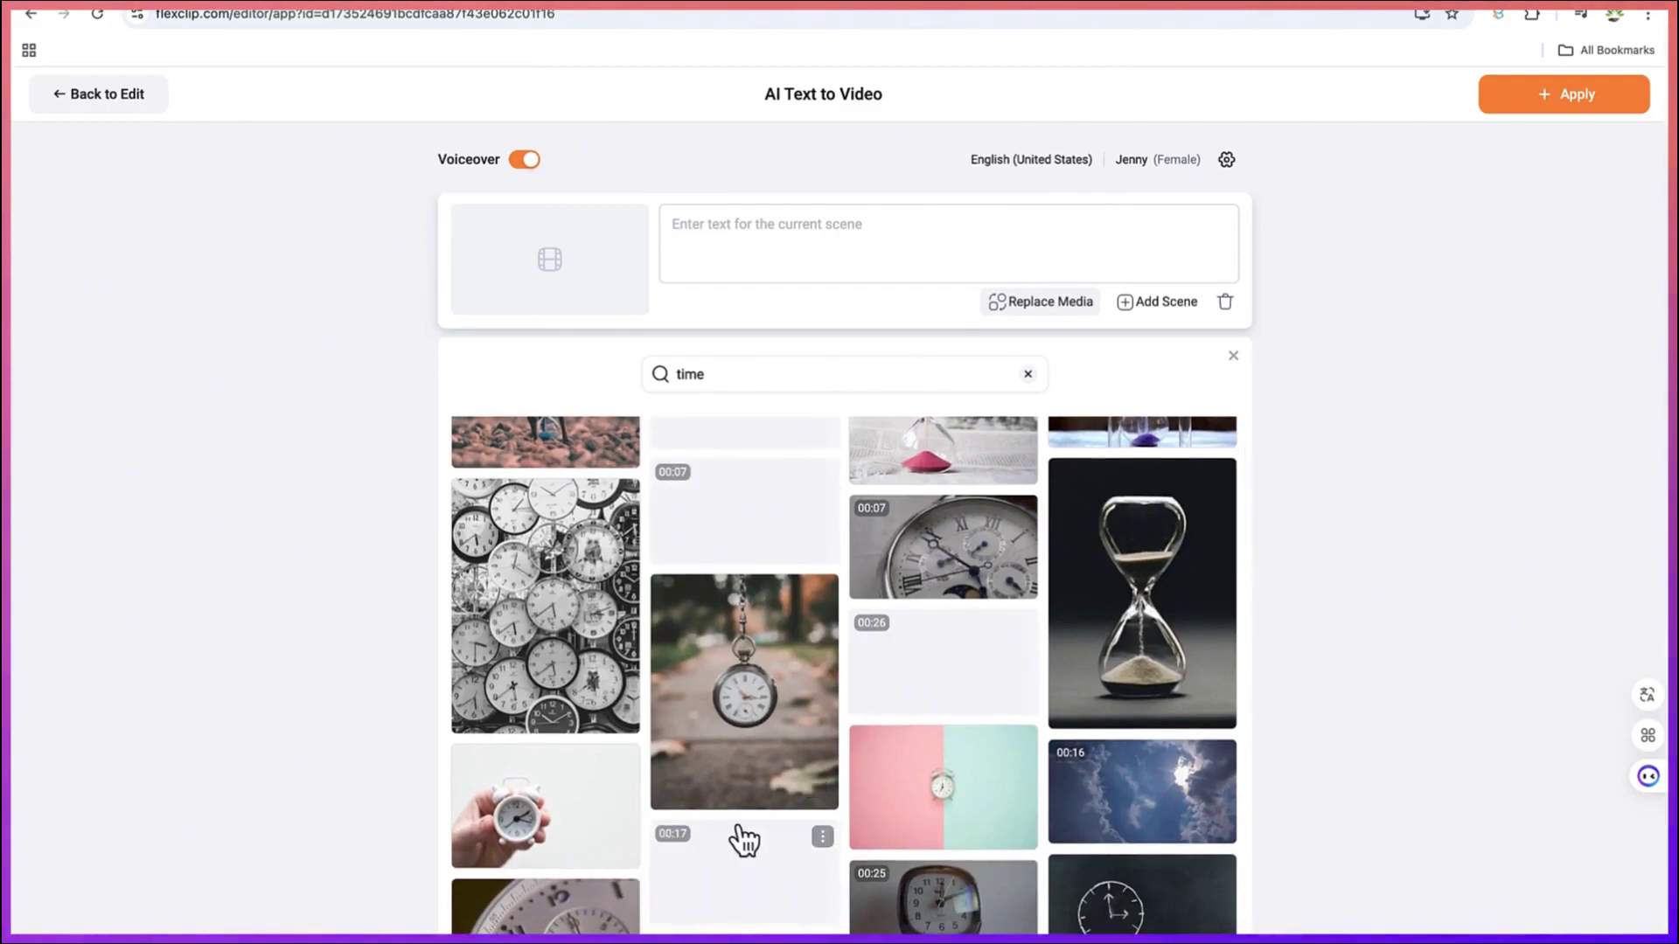
{"action": "scroll", "coordinate": [724, 844], "scroll_direction": "down", "scroll_amount": 2}
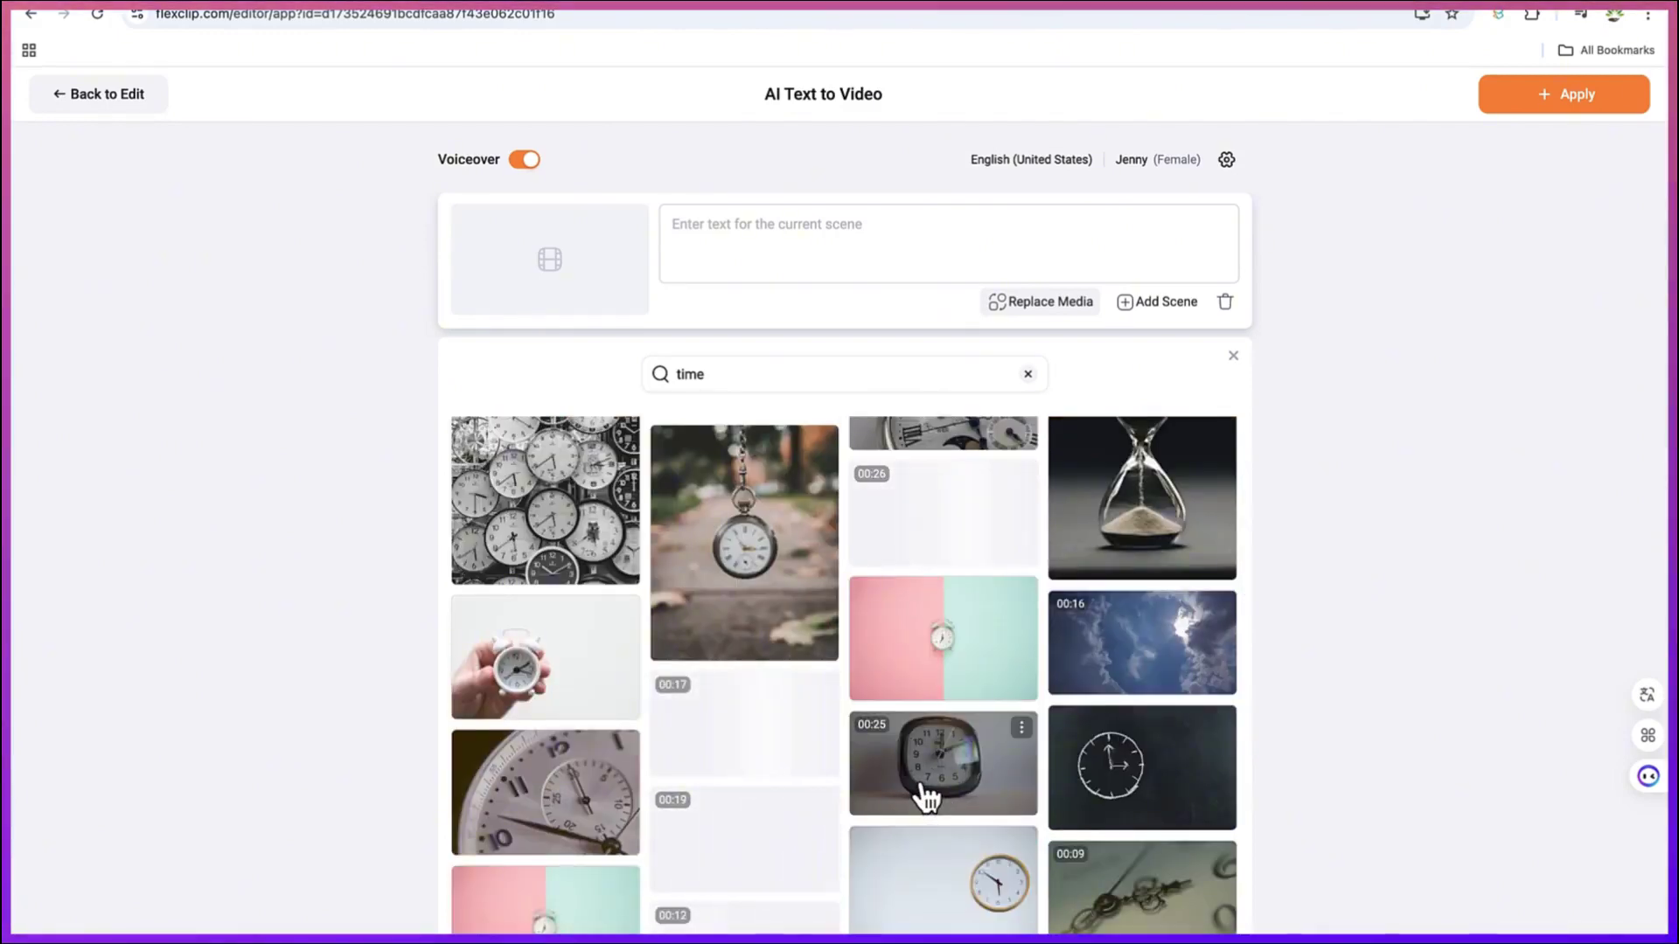
{"action": "mouse_move", "coordinate": [926, 797]}
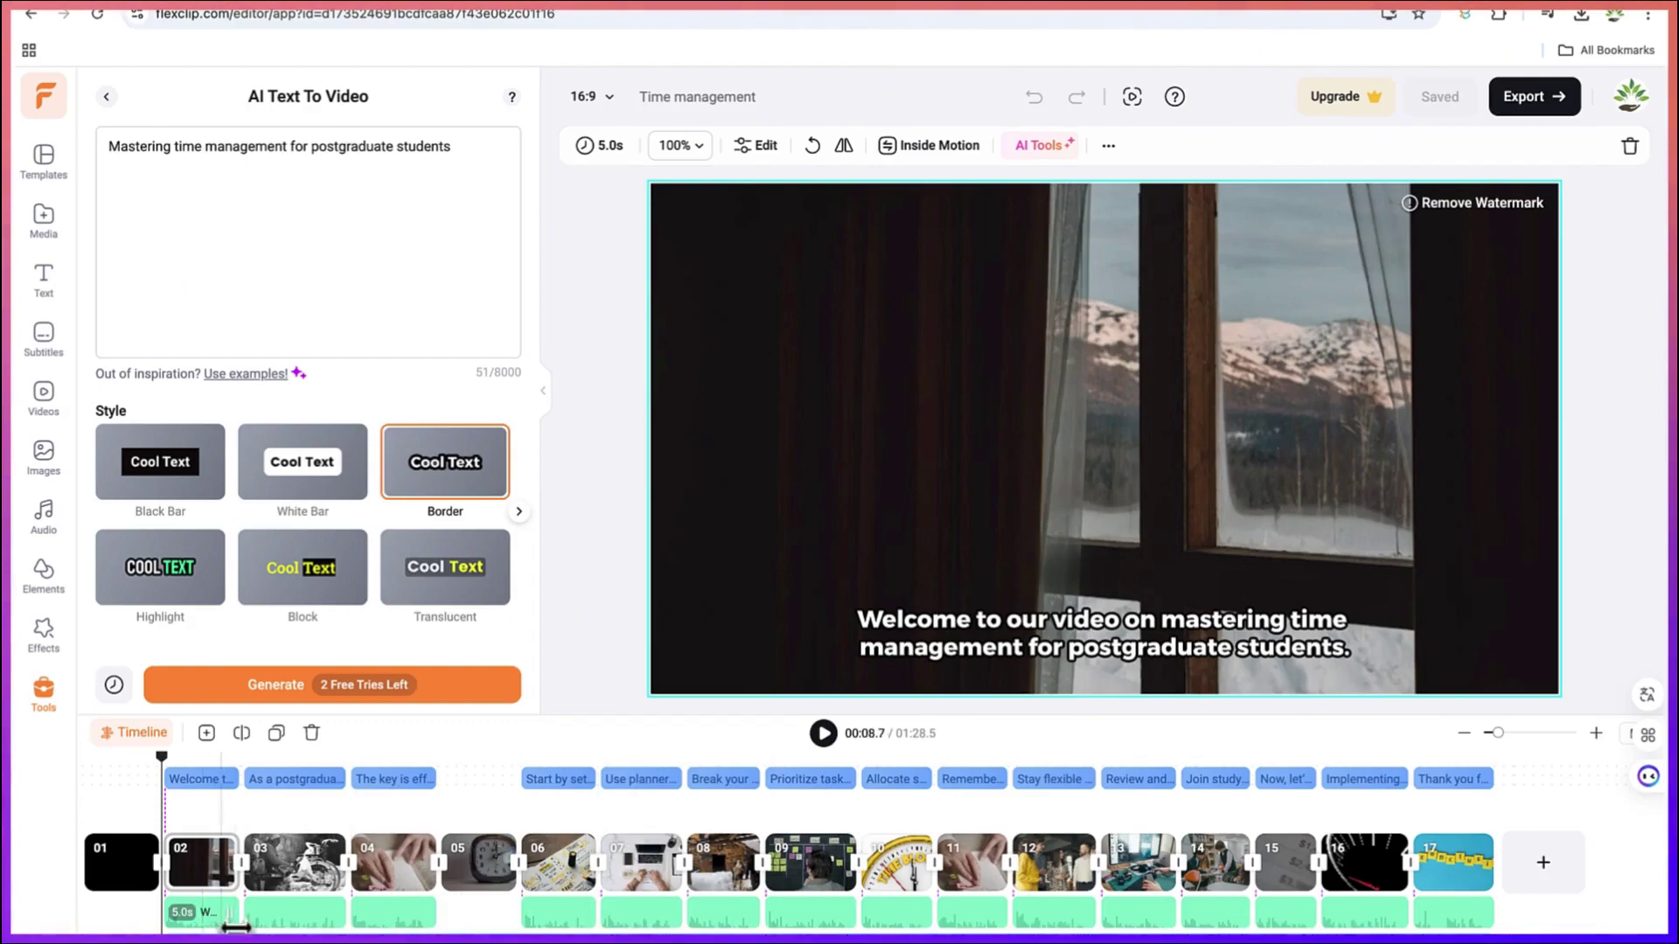
Step: Show the Subtitles panel with caption timings and select the book-reading clip 04
{"action": "left_click", "coordinate": [291, 781]}
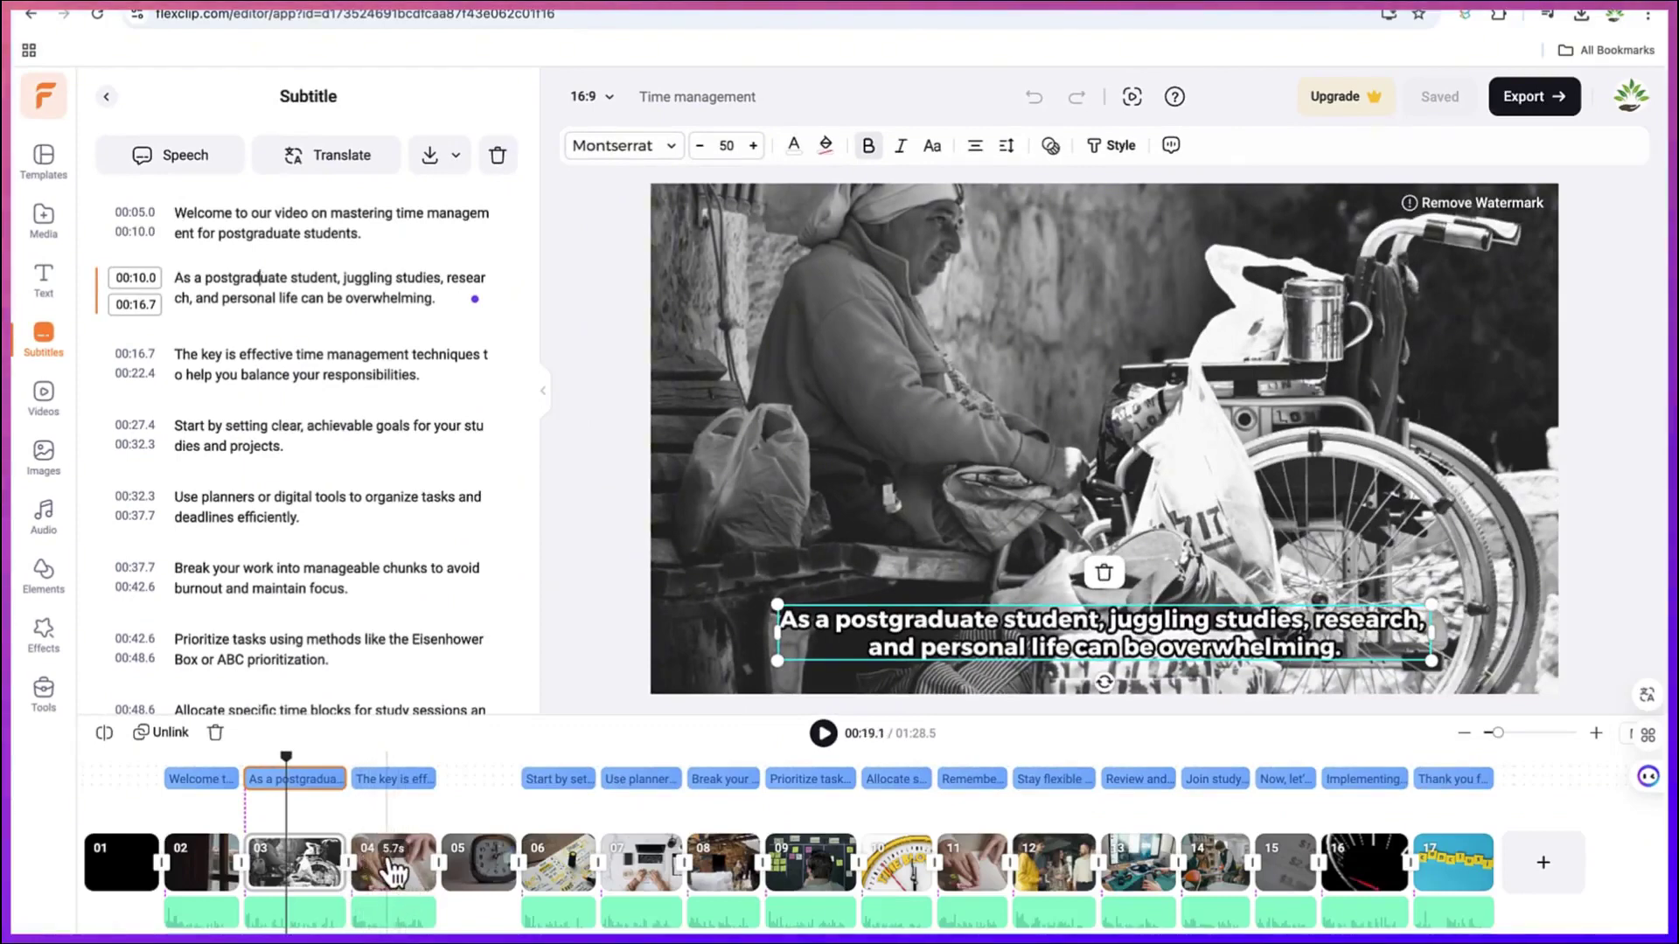
{"action": "left_click", "coordinate": [396, 871]}
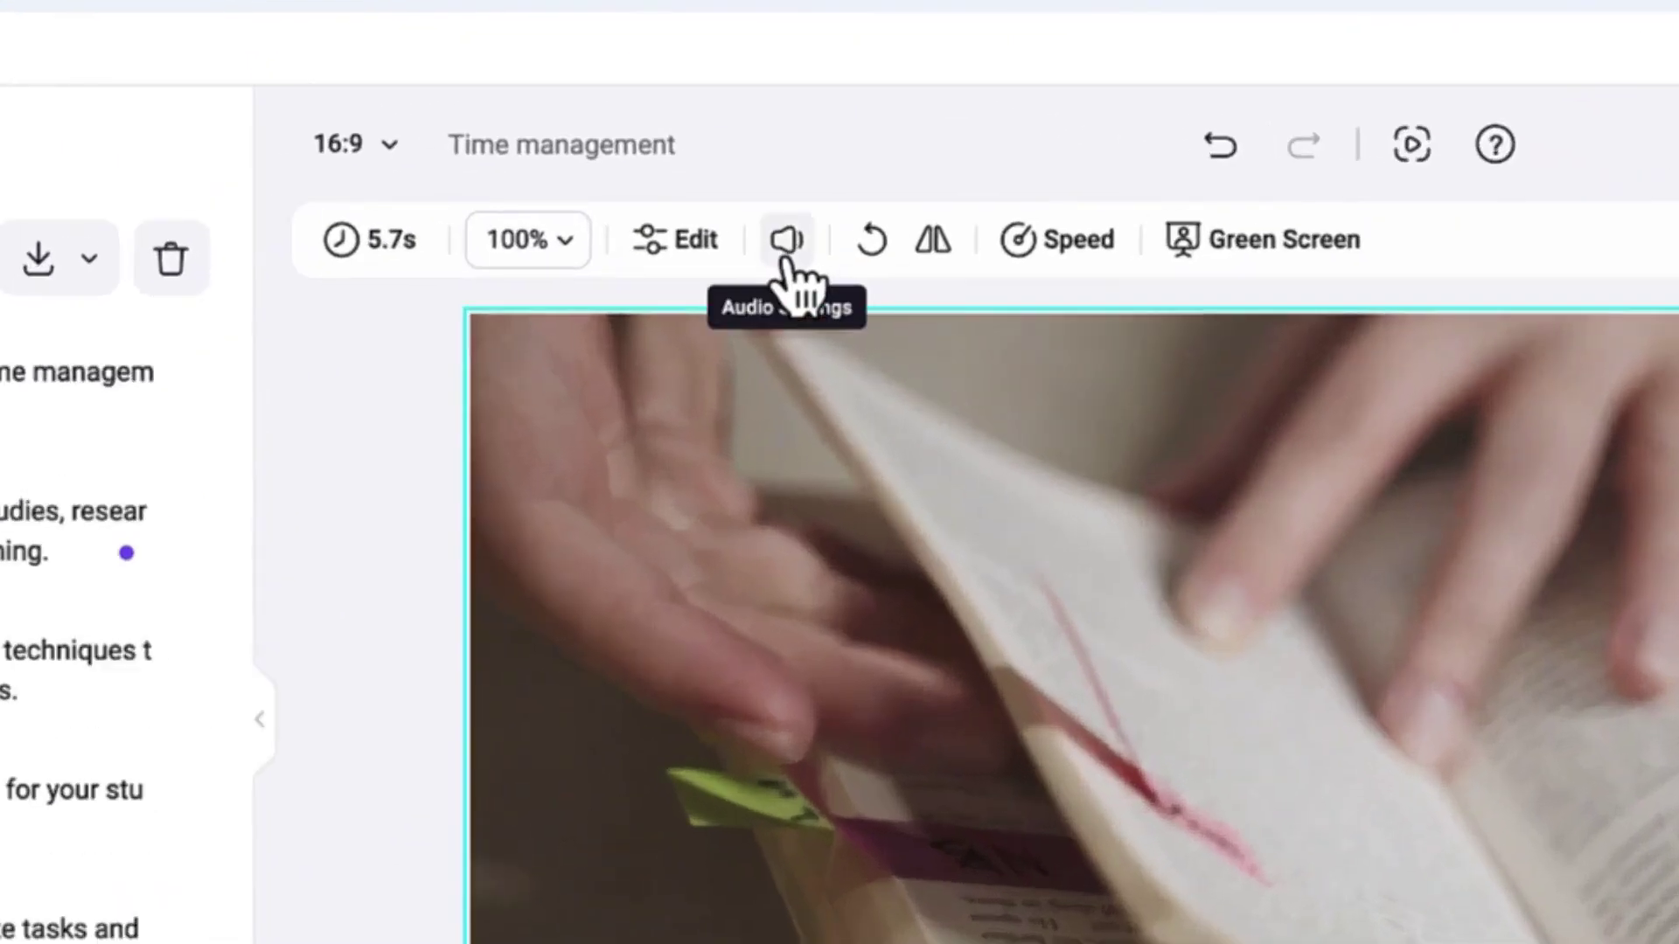
{"action": "left_click", "coordinate": [786, 260]}
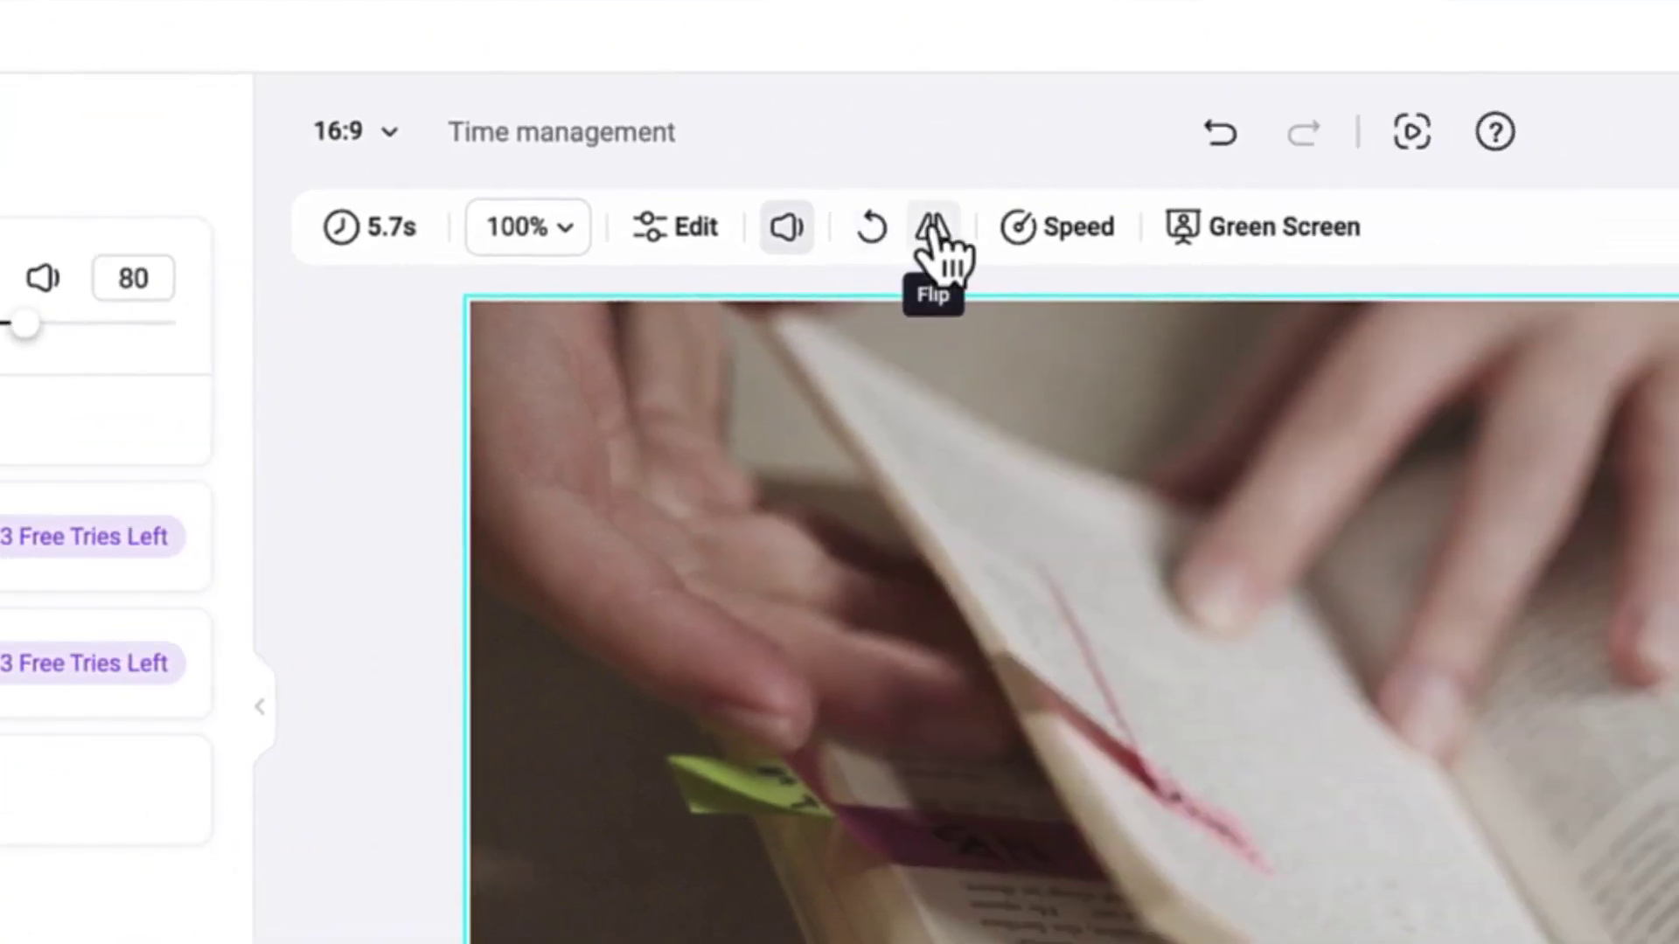
{"action": "left_click", "coordinate": [1053, 234]}
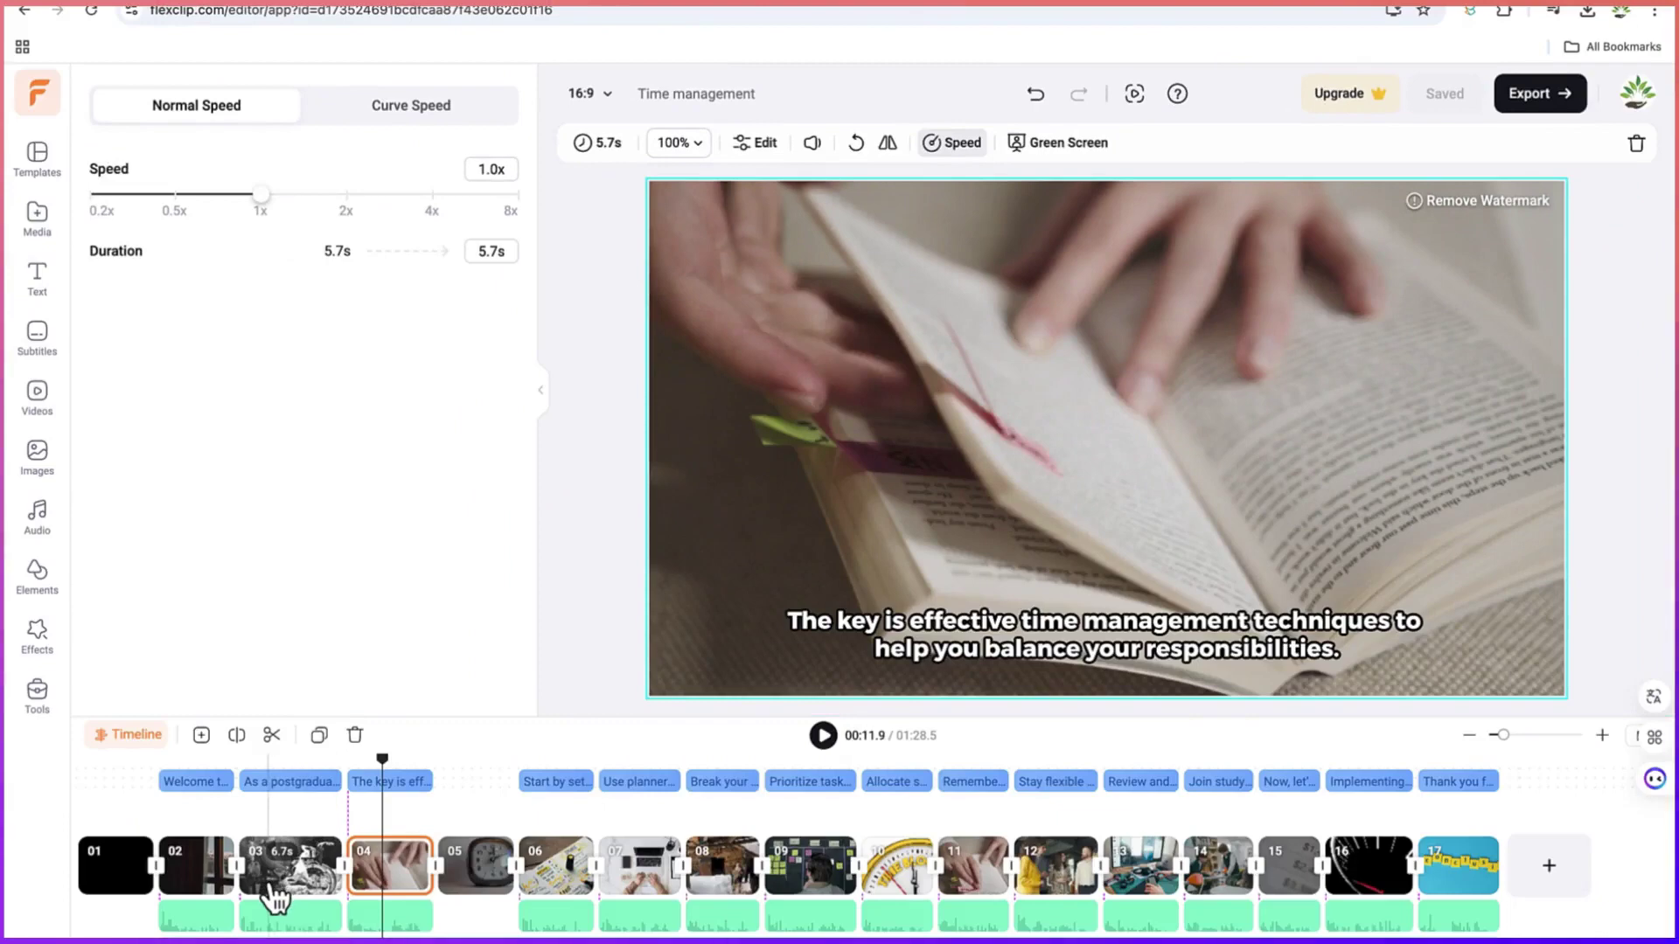
{"action": "left_click", "coordinate": [203, 894]}
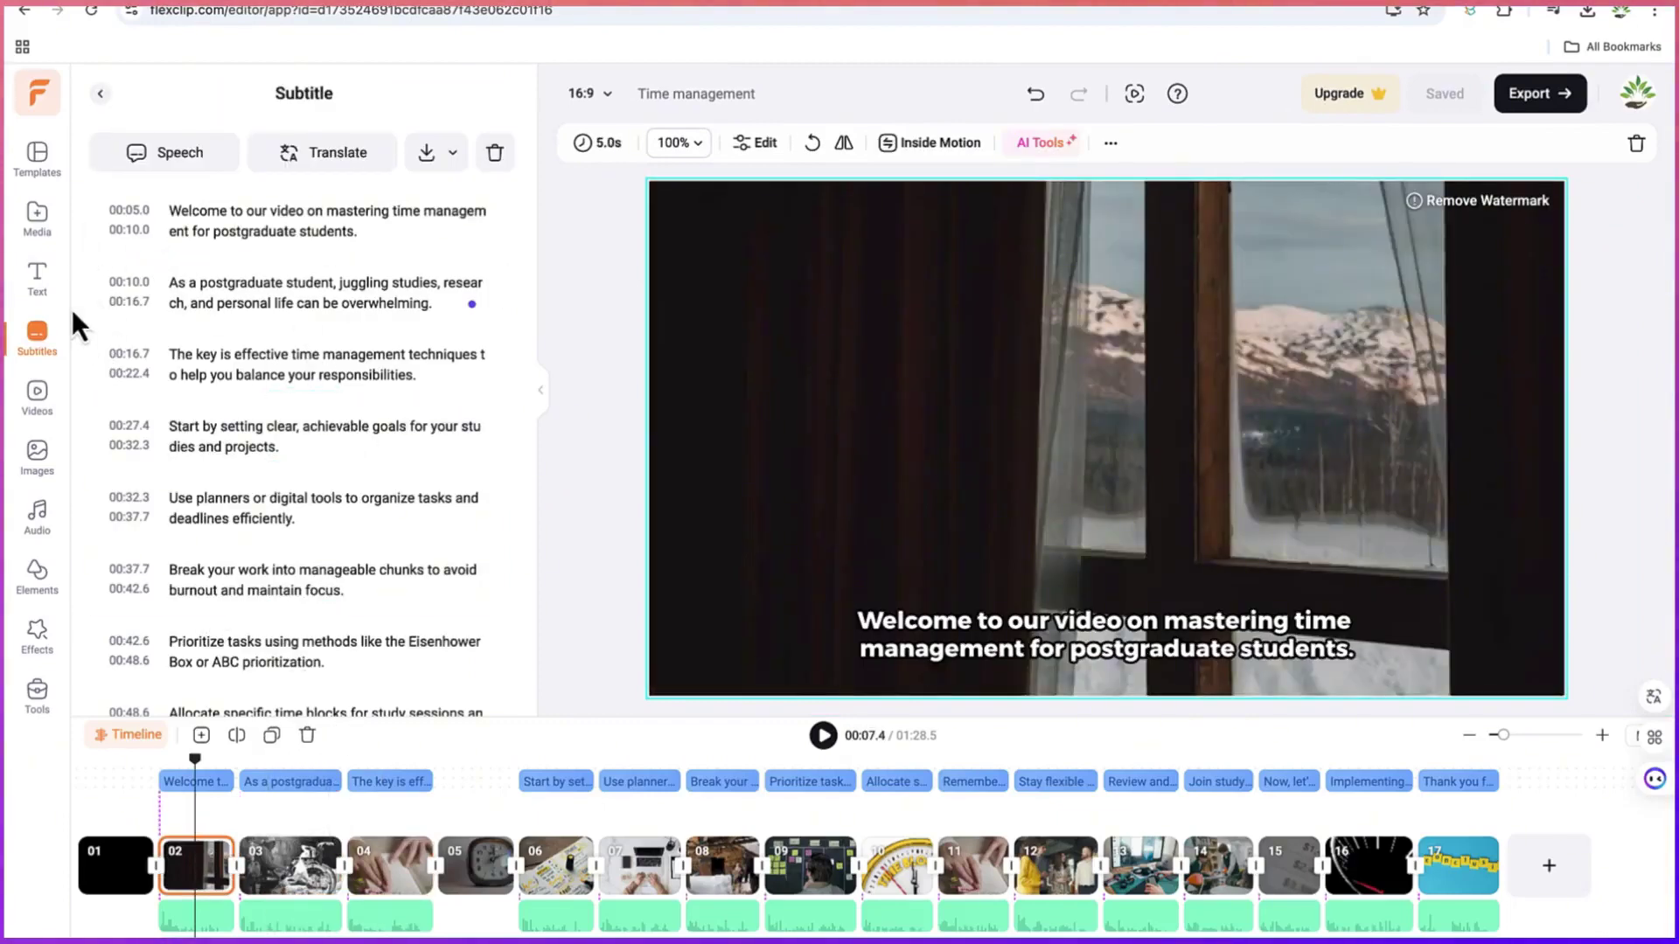
Step: Browse Templates, project Media and Record options, ending in the Text panel's heading presets
{"action": "left_click", "coordinate": [40, 160]}
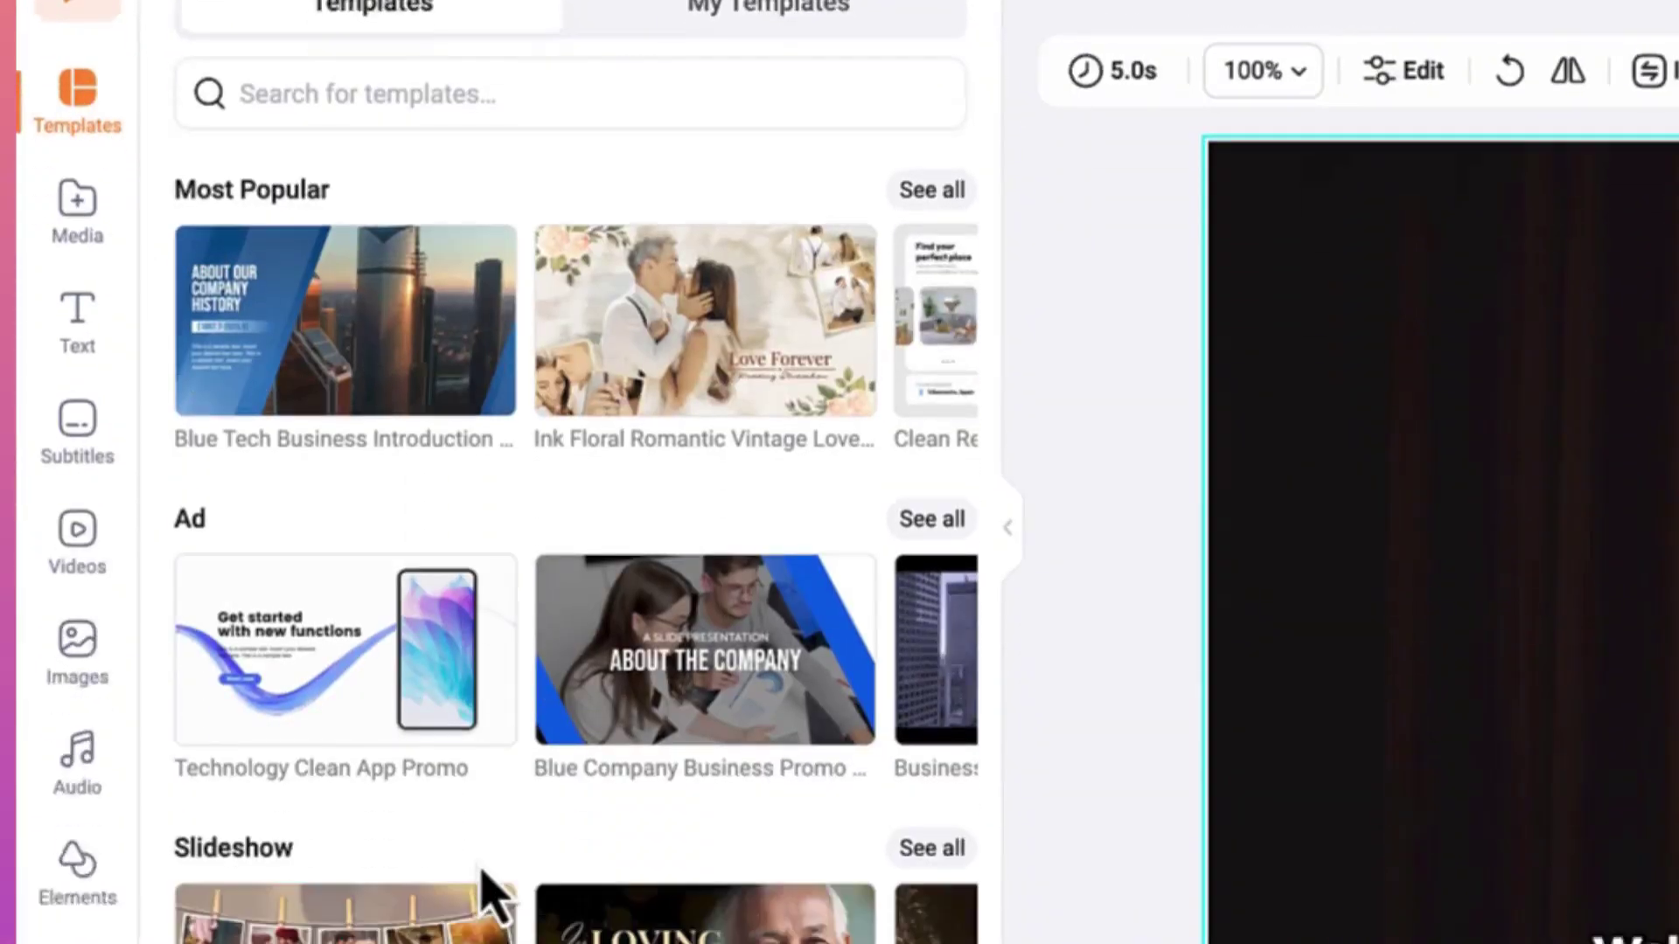
{"action": "scroll", "coordinate": [489, 892], "scroll_direction": "down", "scroll_amount": 3}
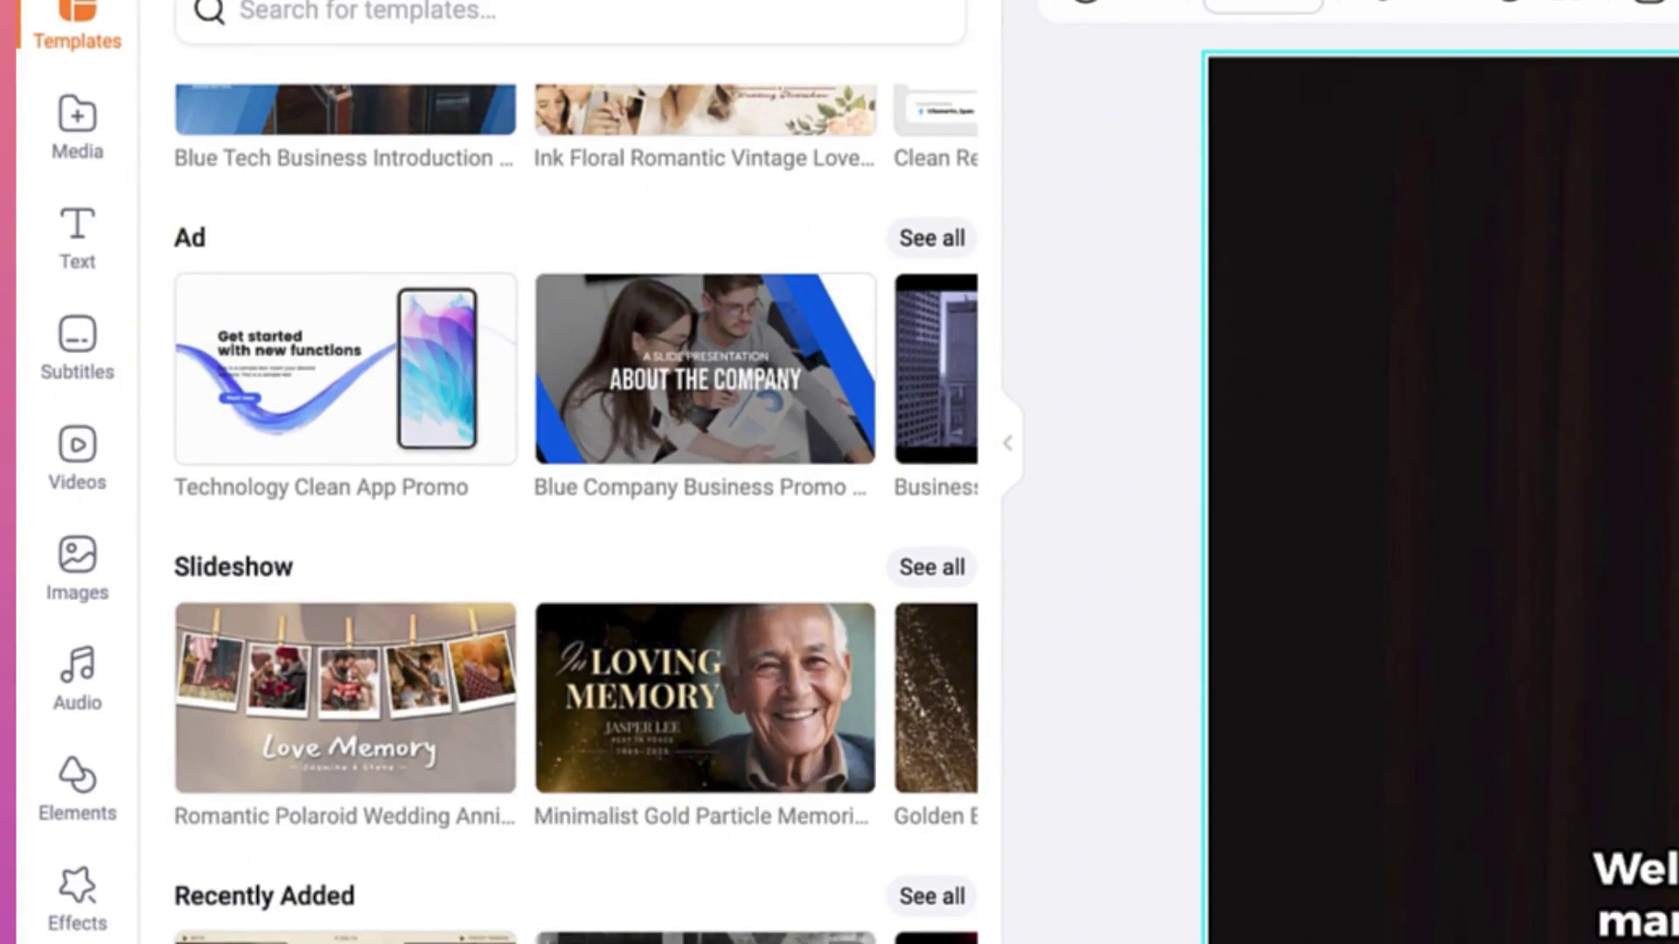
{"action": "scroll", "coordinate": [498, 869], "scroll_direction": "down", "scroll_amount": 7}
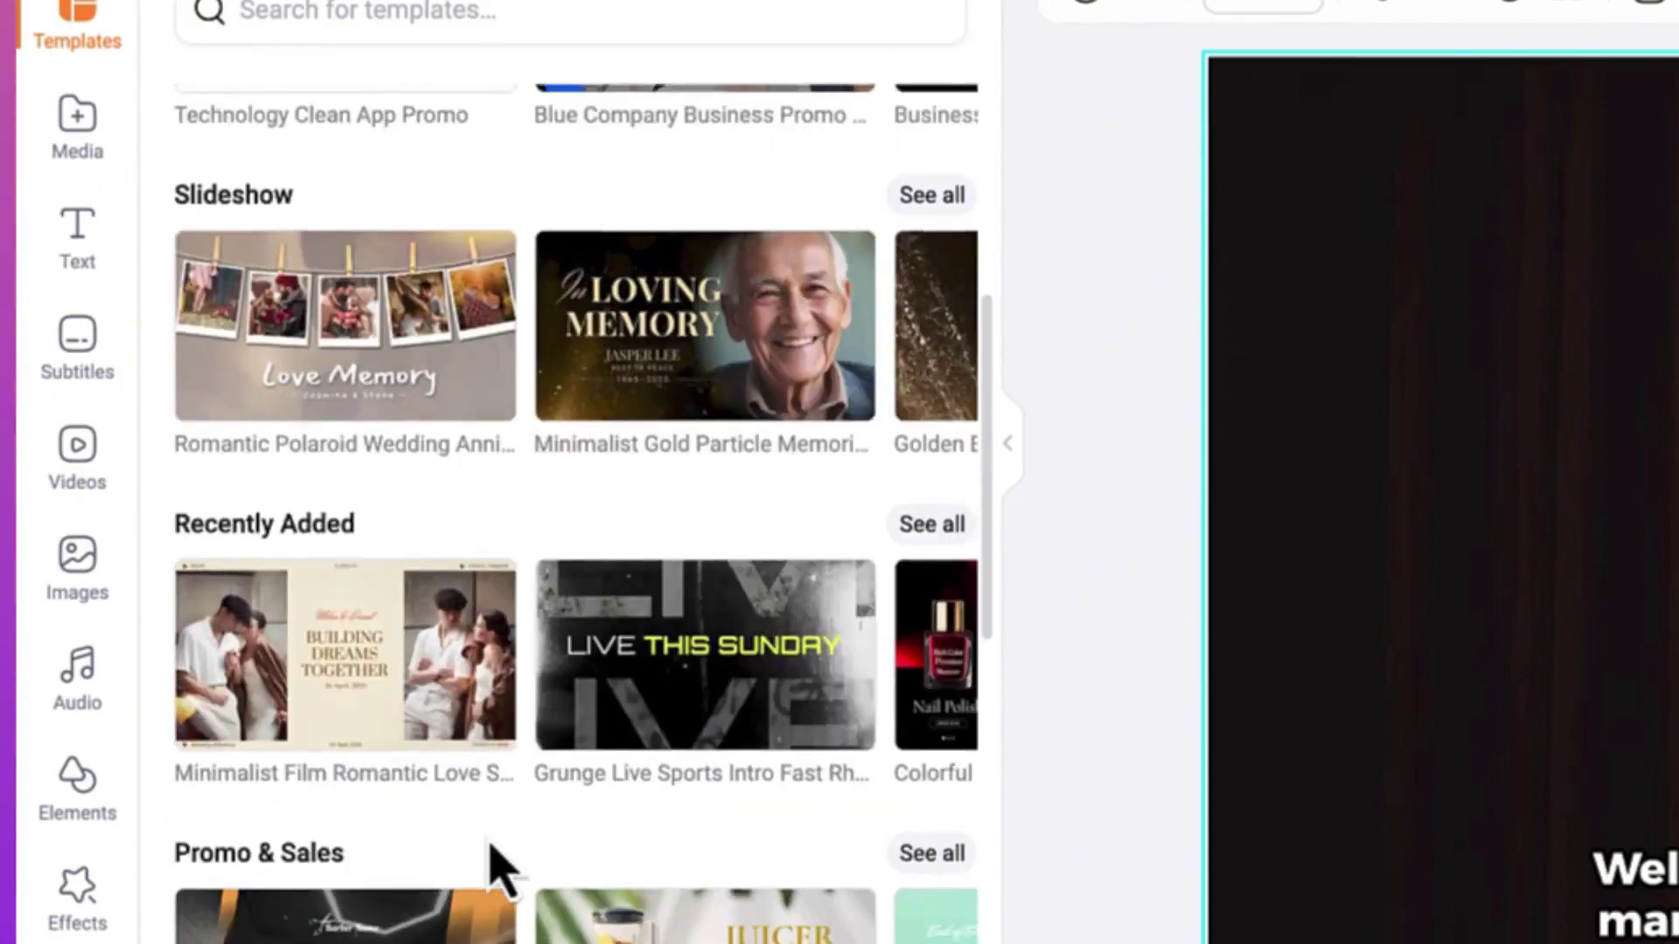
{"action": "scroll", "coordinate": [499, 865], "scroll_direction": "down", "scroll_amount": 3}
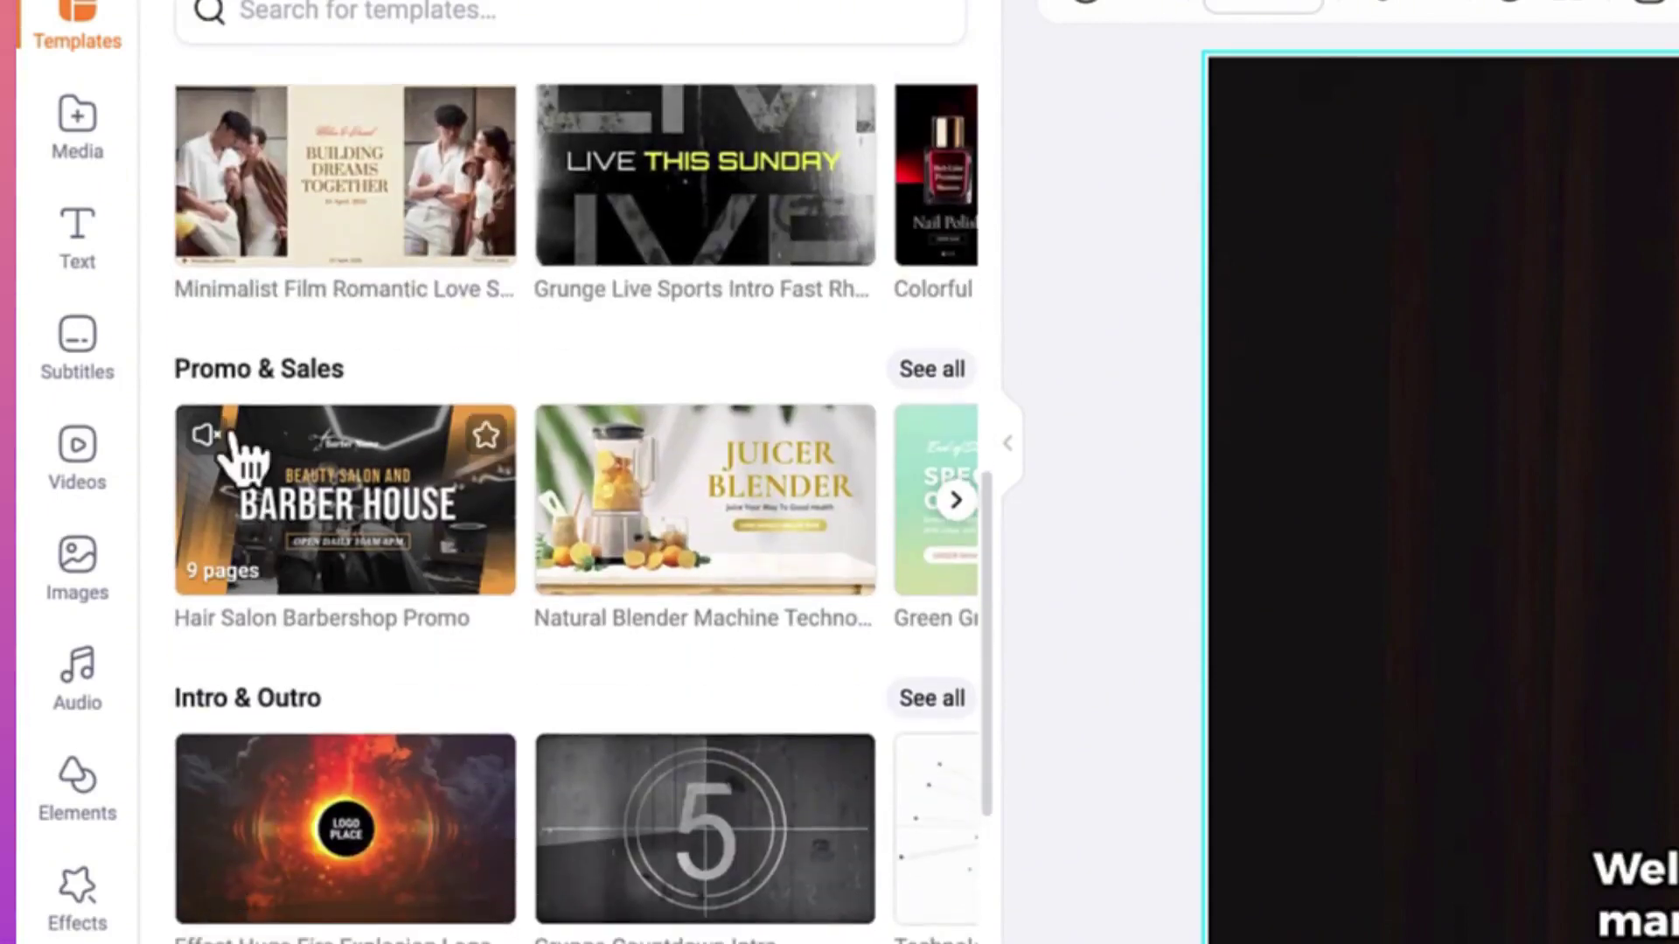
{"action": "left_click", "coordinate": [77, 122]}
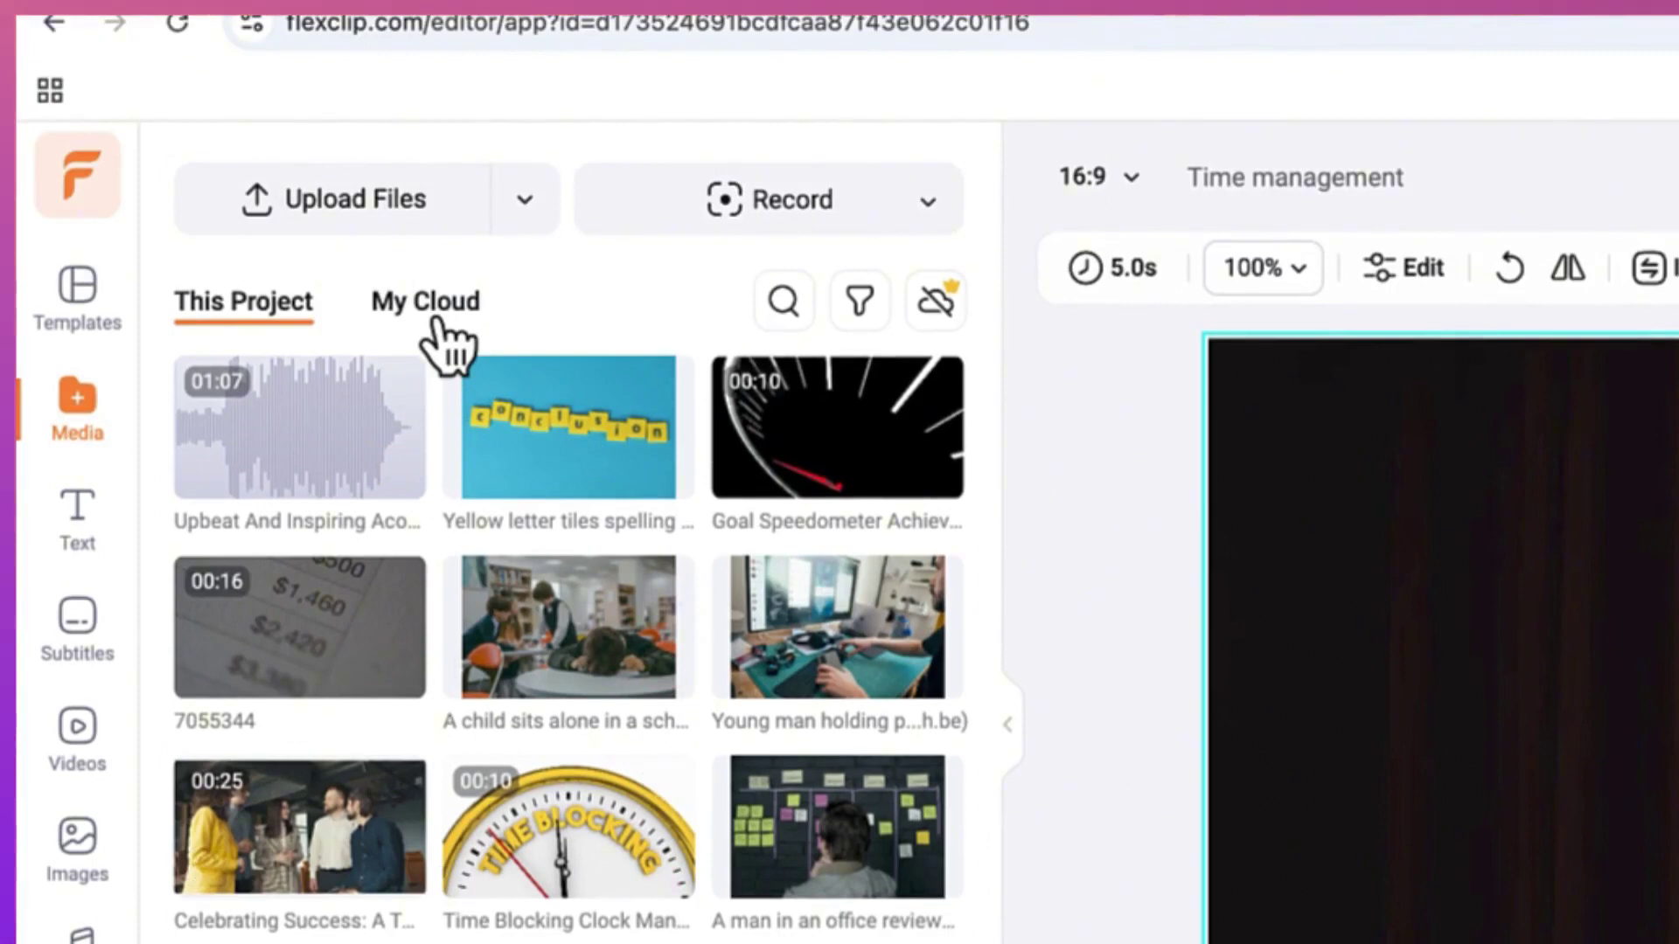
{"action": "left_click", "coordinate": [928, 202]}
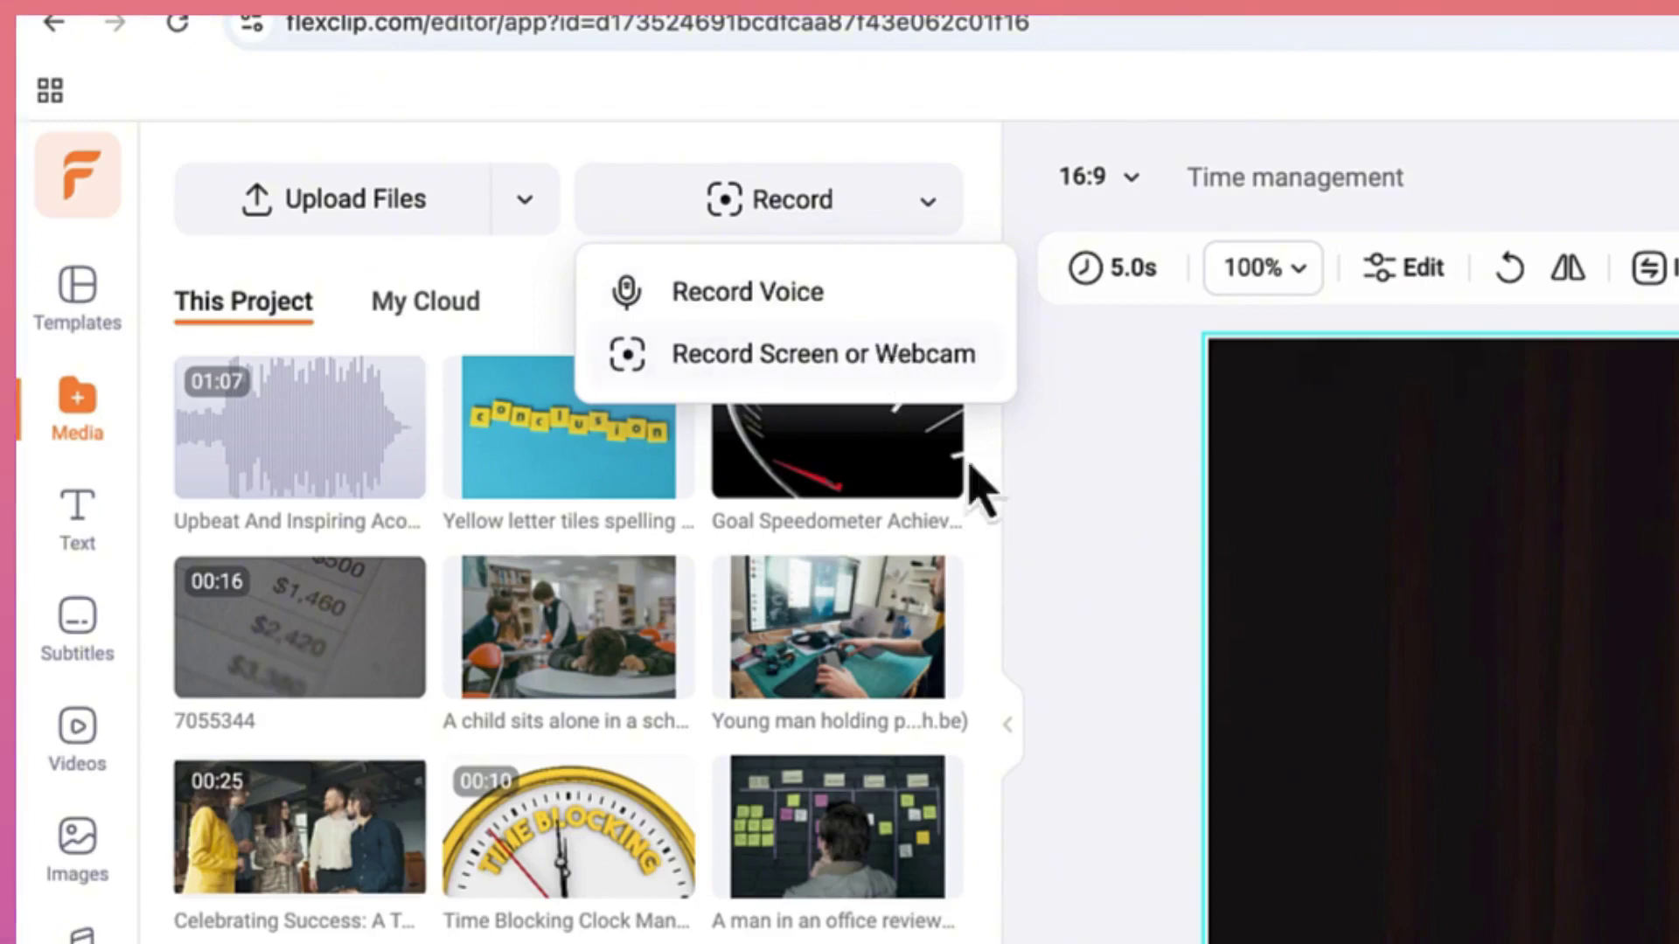
{"action": "left_click", "coordinate": [77, 521]}
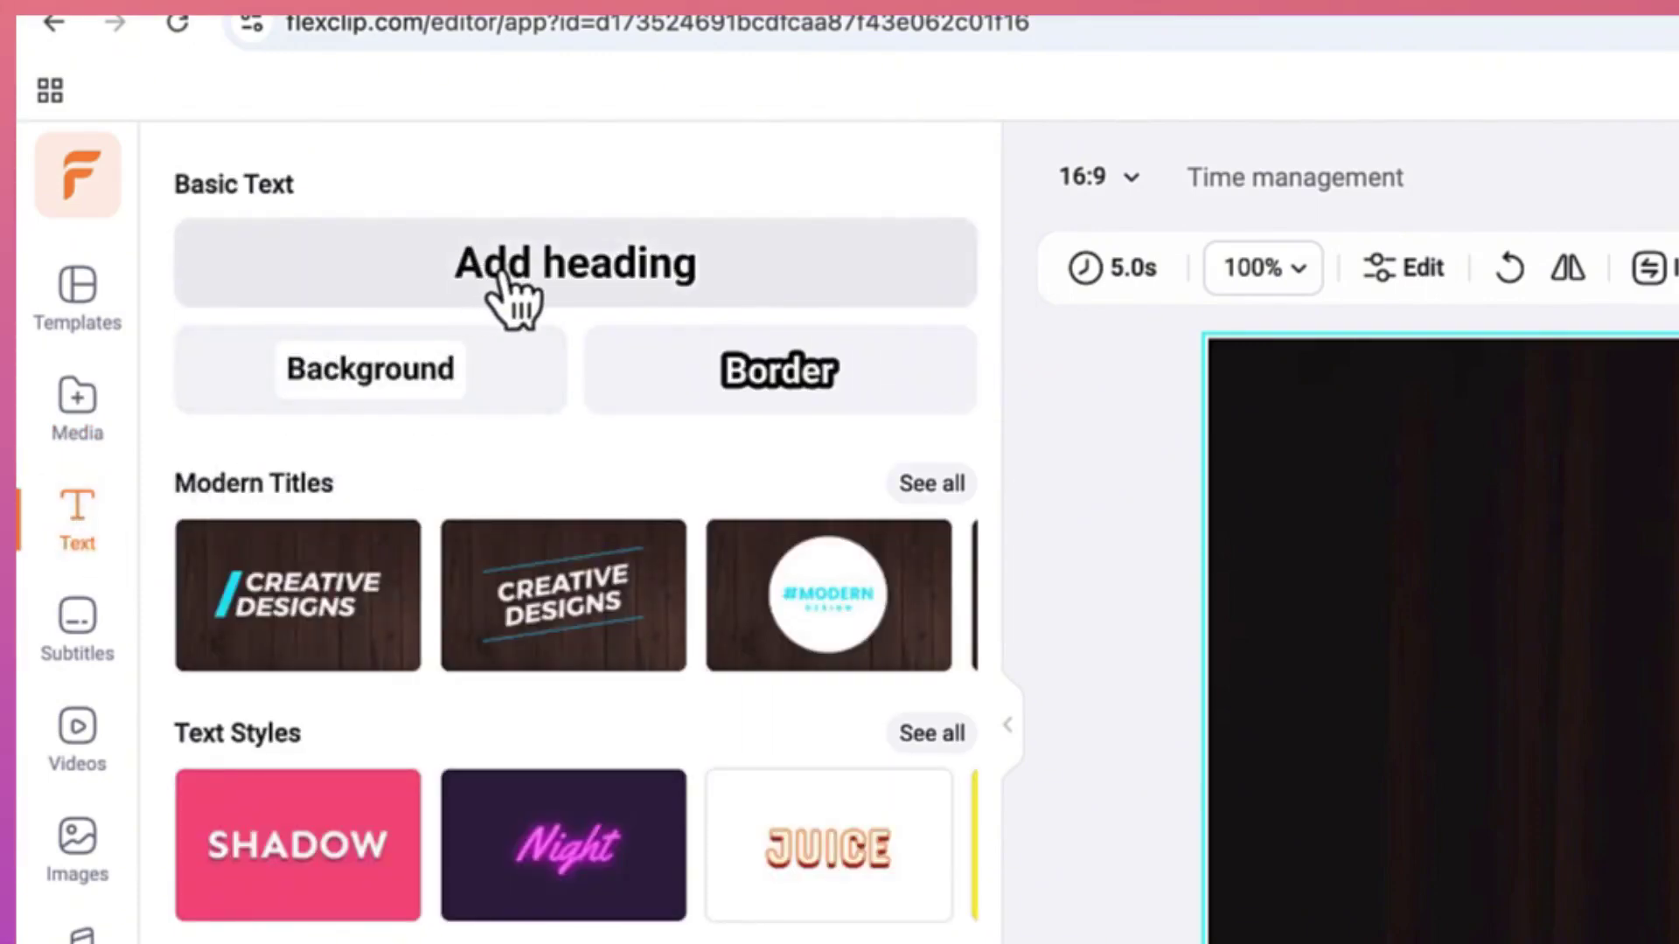
Step: Give scene 02 a black-background 'Enter Text Here' heading, saving and deleting the plain one
{"action": "left_click_drag", "start_coordinate": [514, 301], "coordinate": [953, 341]}
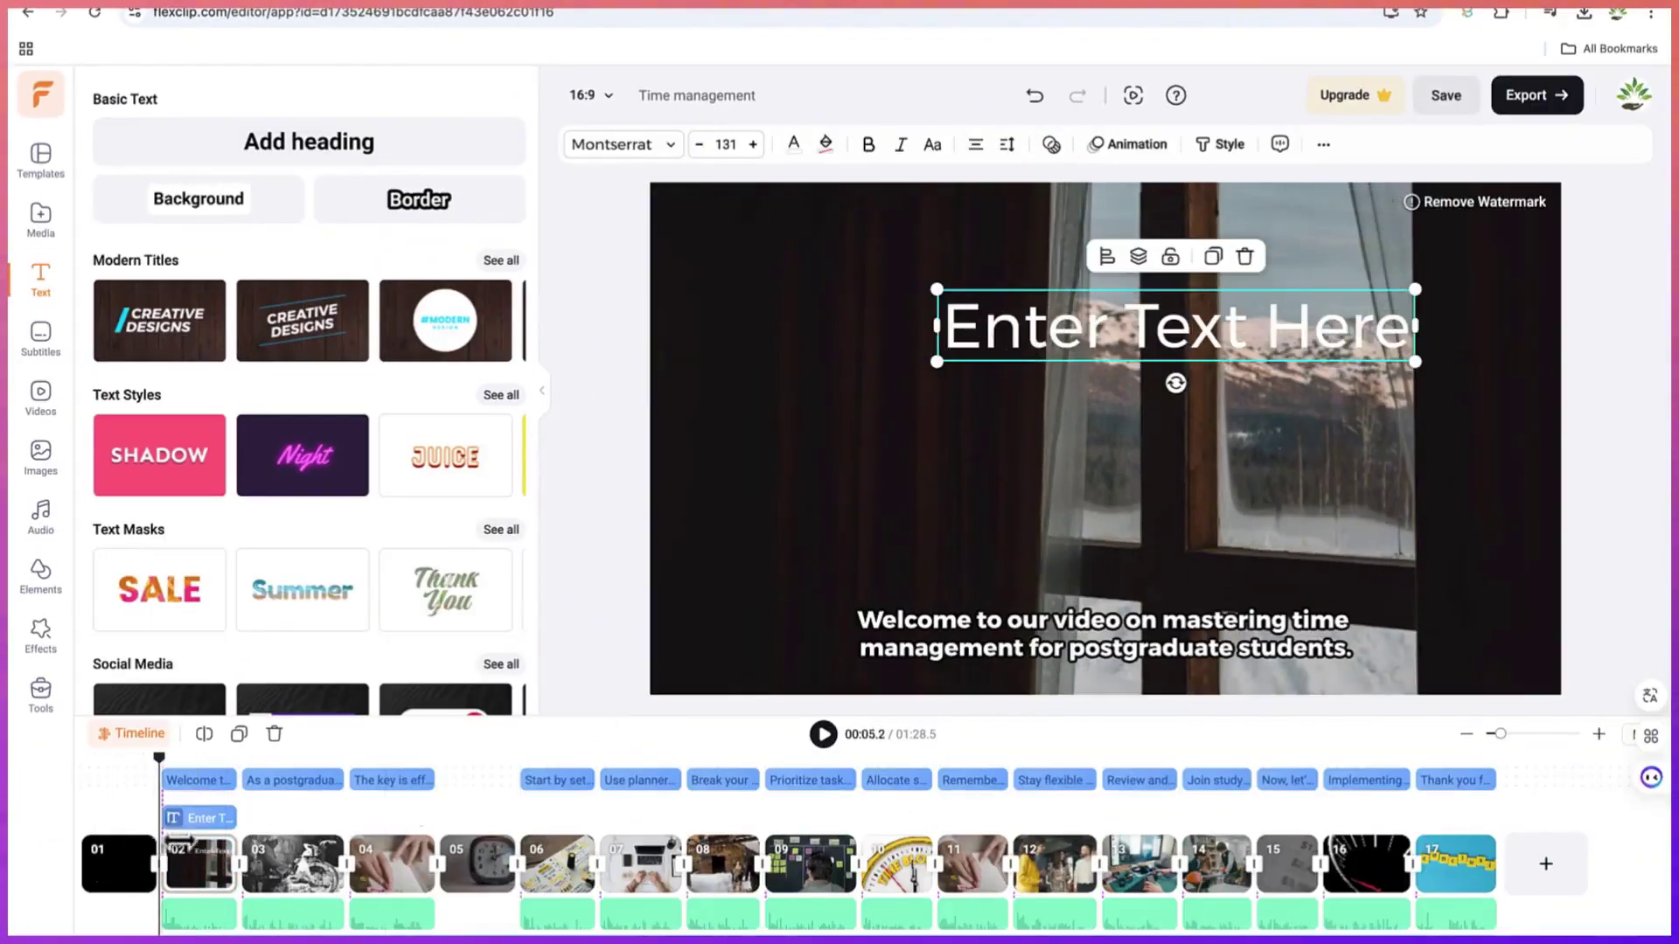
{"action": "left_click", "coordinate": [1445, 94]}
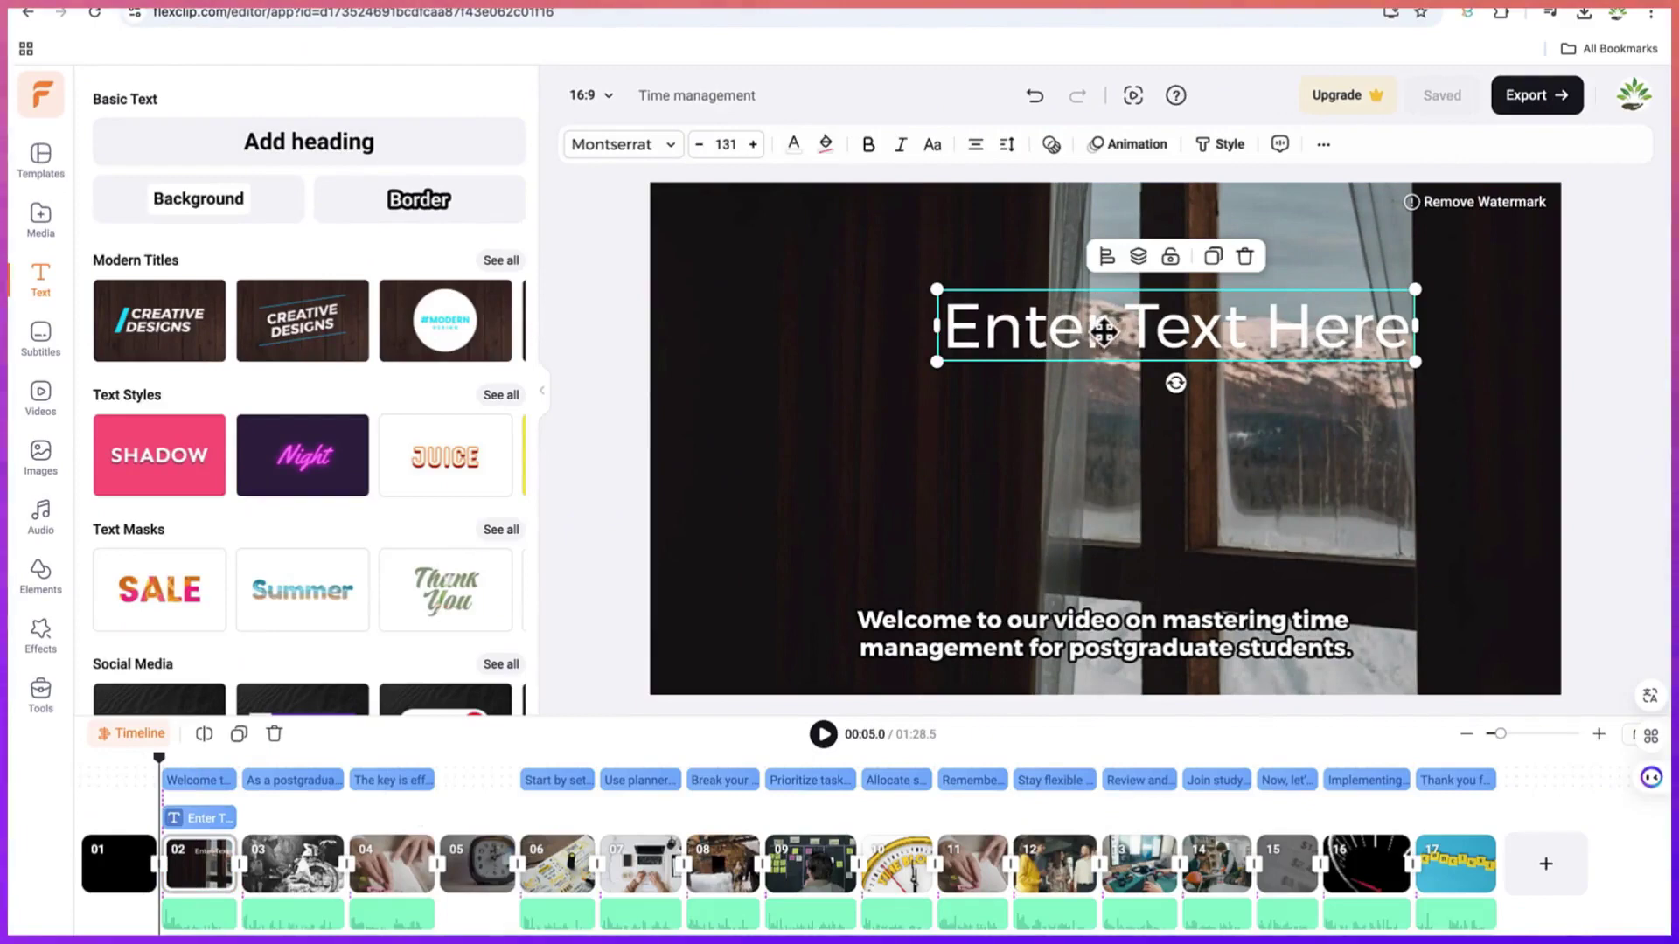
{"action": "left_click", "coordinate": [229, 201]}
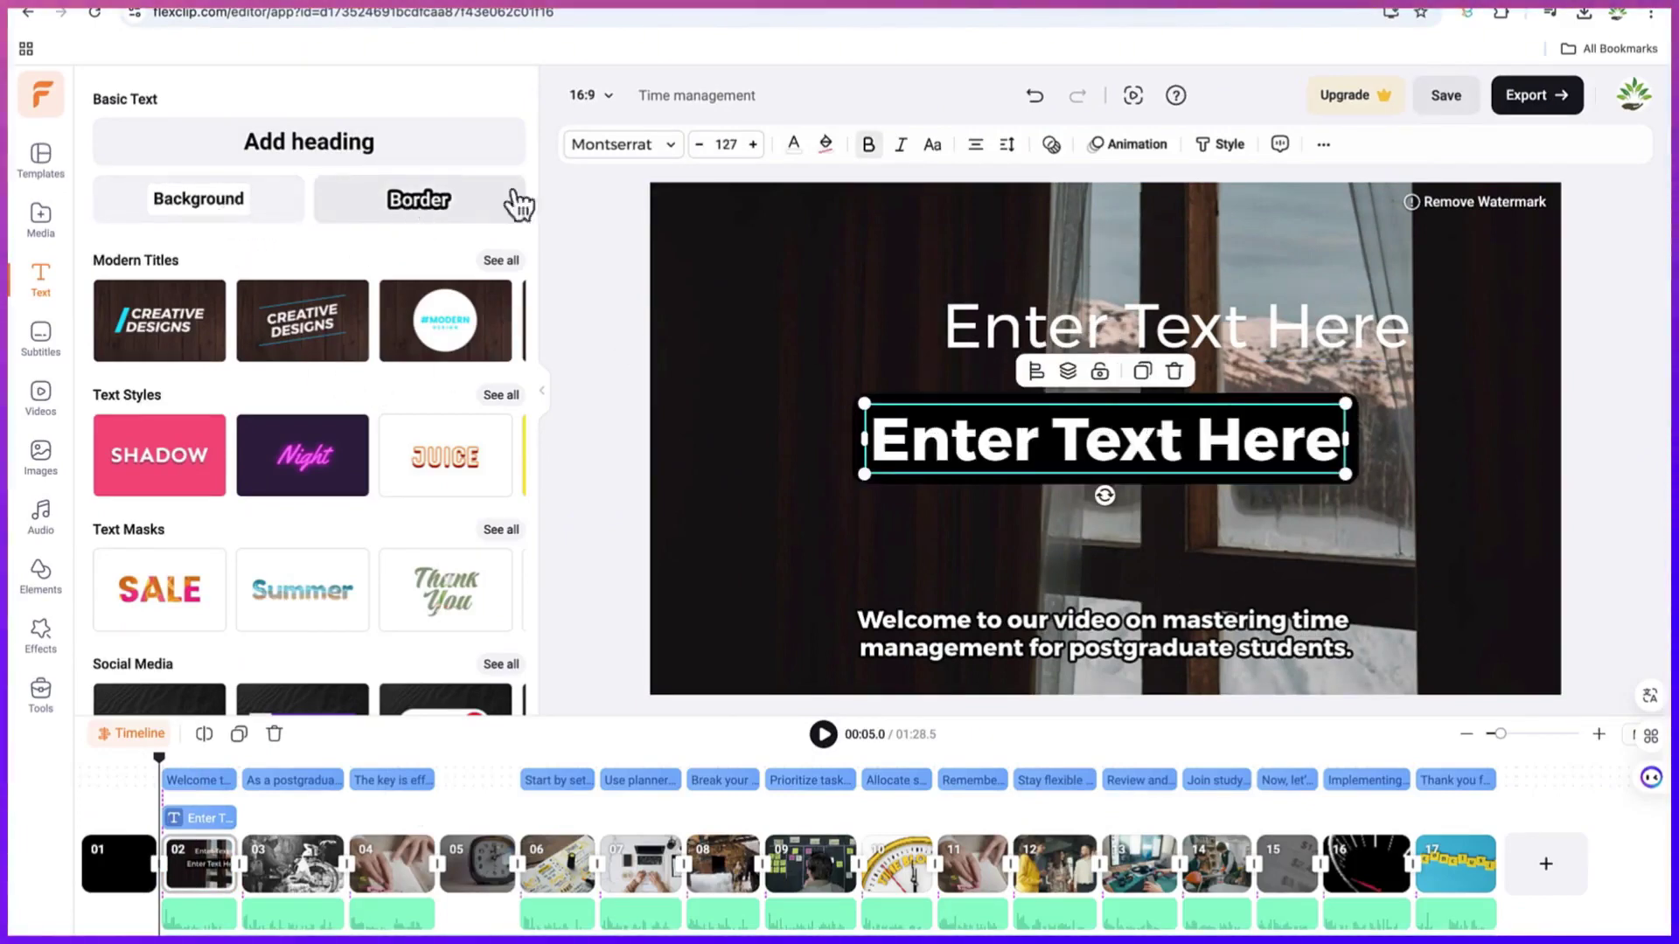
{"action": "left_click", "coordinate": [1082, 323]}
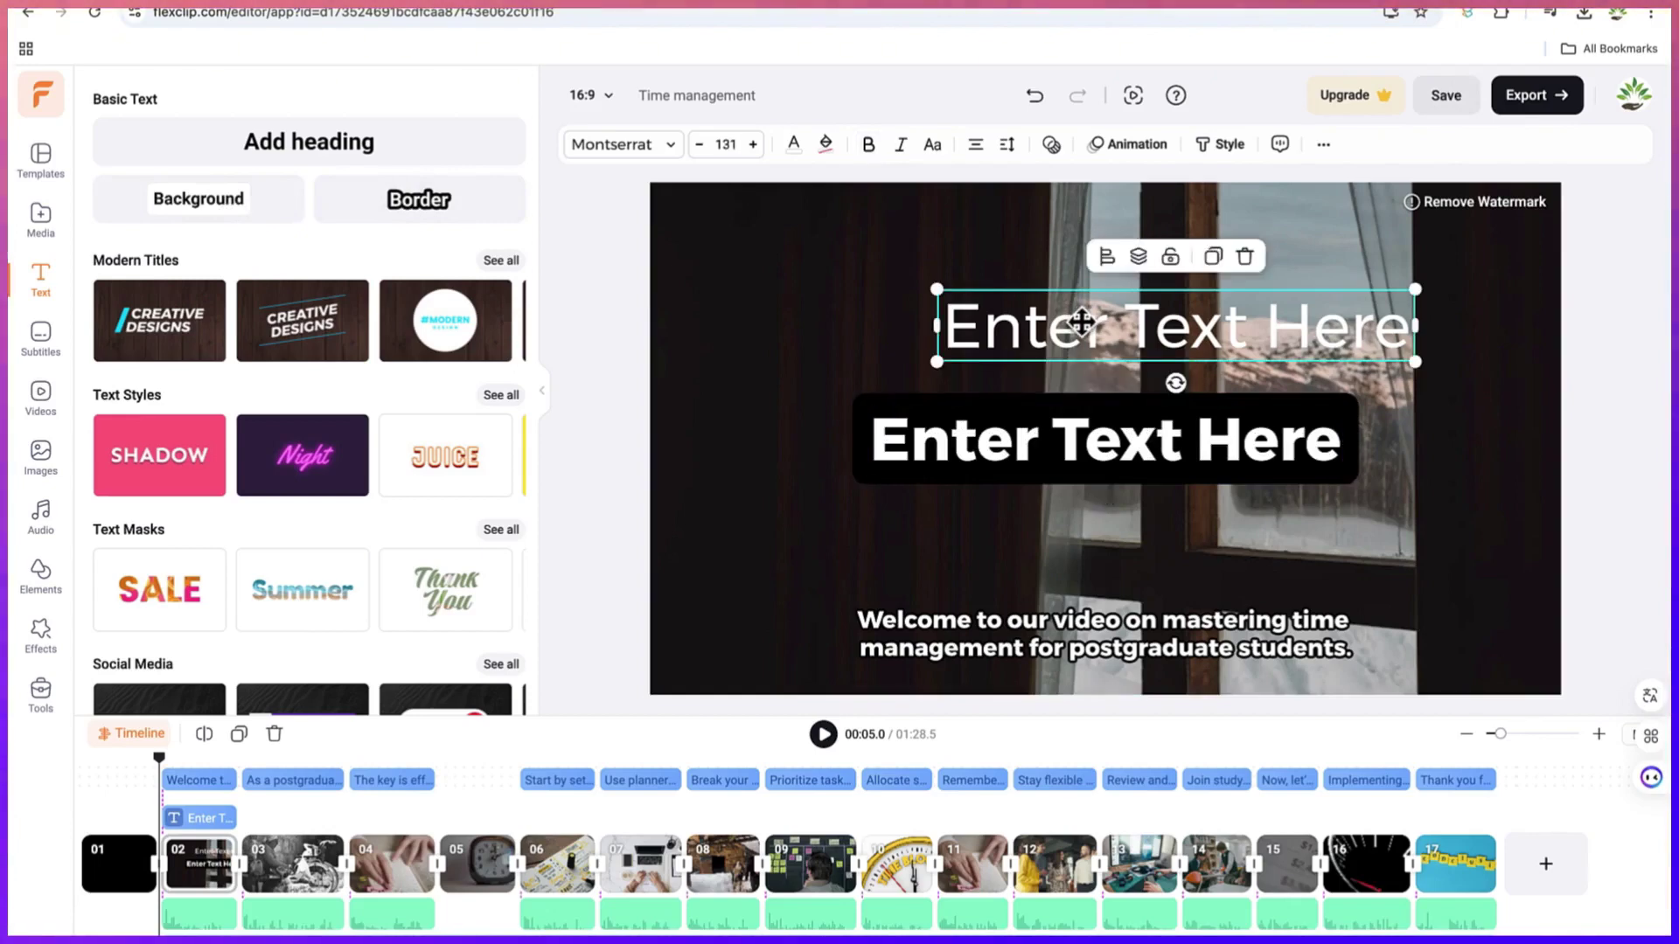
{"action": "key", "text": "Delete"}
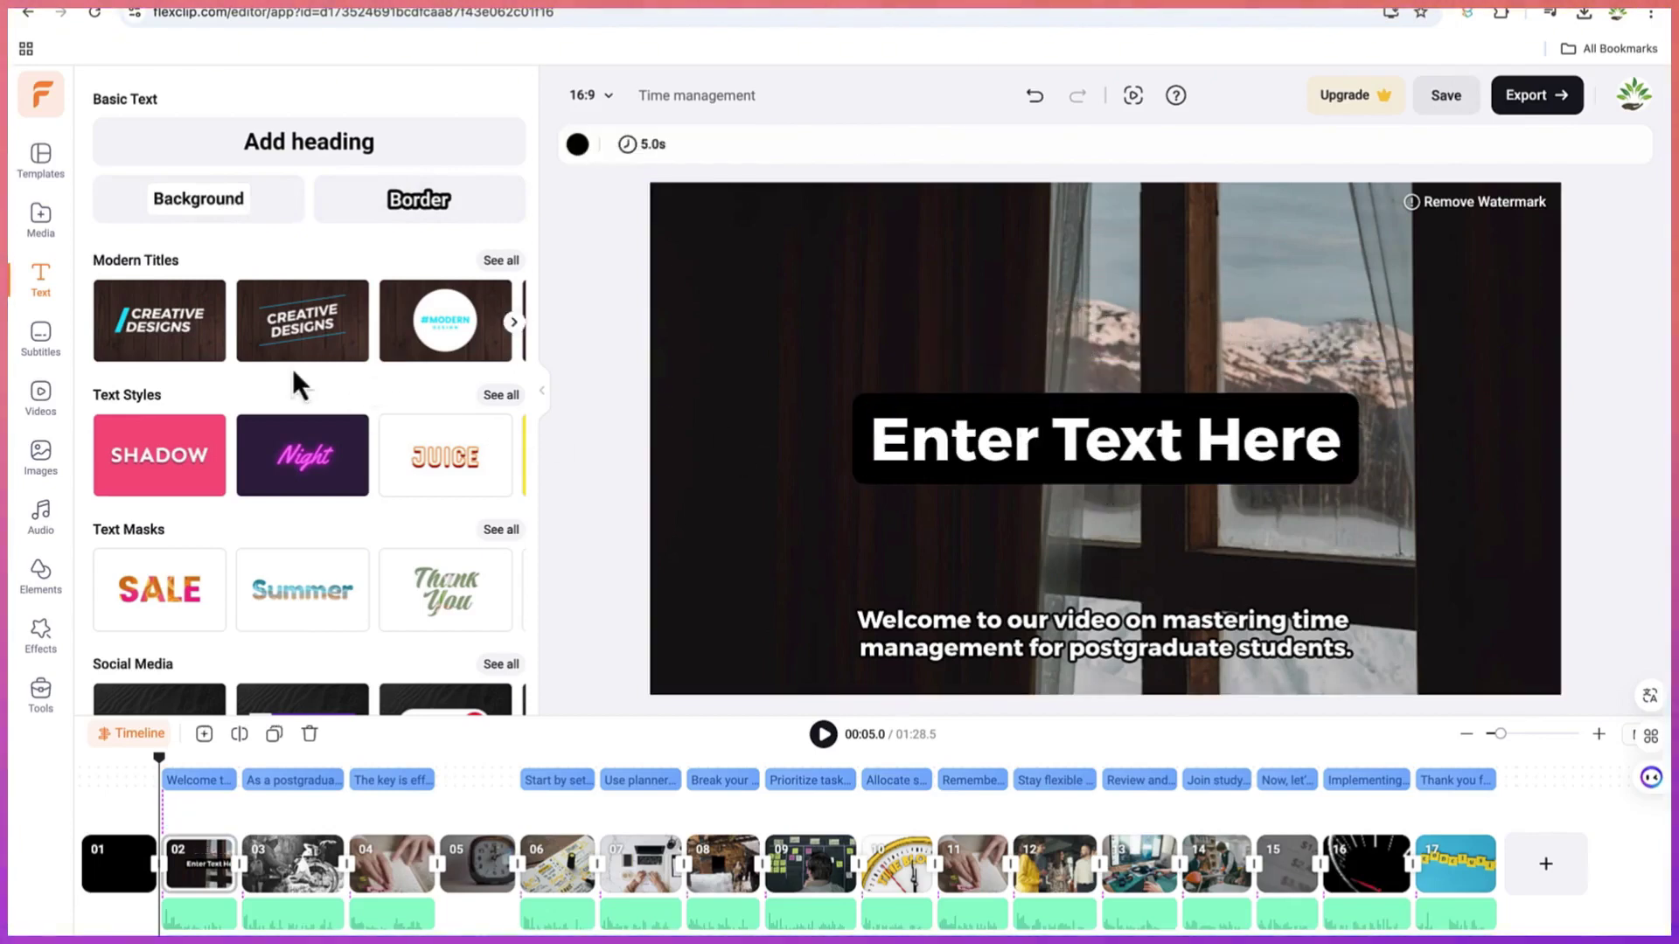
Step: Scroll the Text panel and bring back the timed subtitle list
{"action": "scroll", "coordinate": [268, 369], "scroll_direction": "down", "scroll_amount": 2}
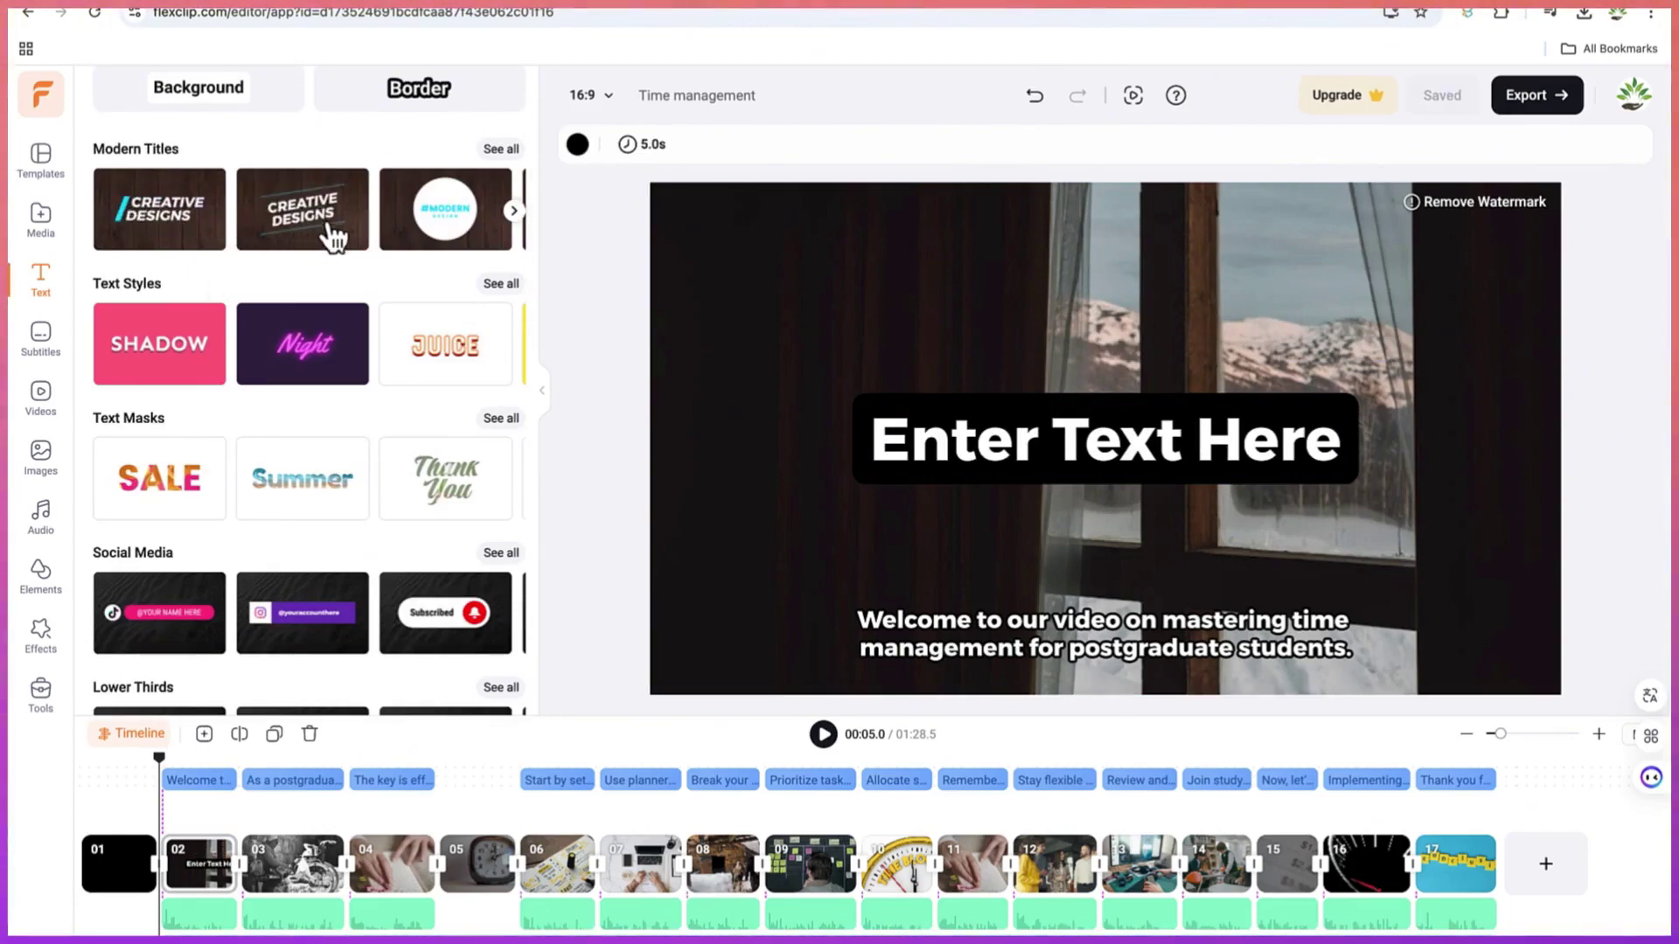
{"action": "scroll", "coordinate": [341, 503], "scroll_direction": "down", "scroll_amount": 7}
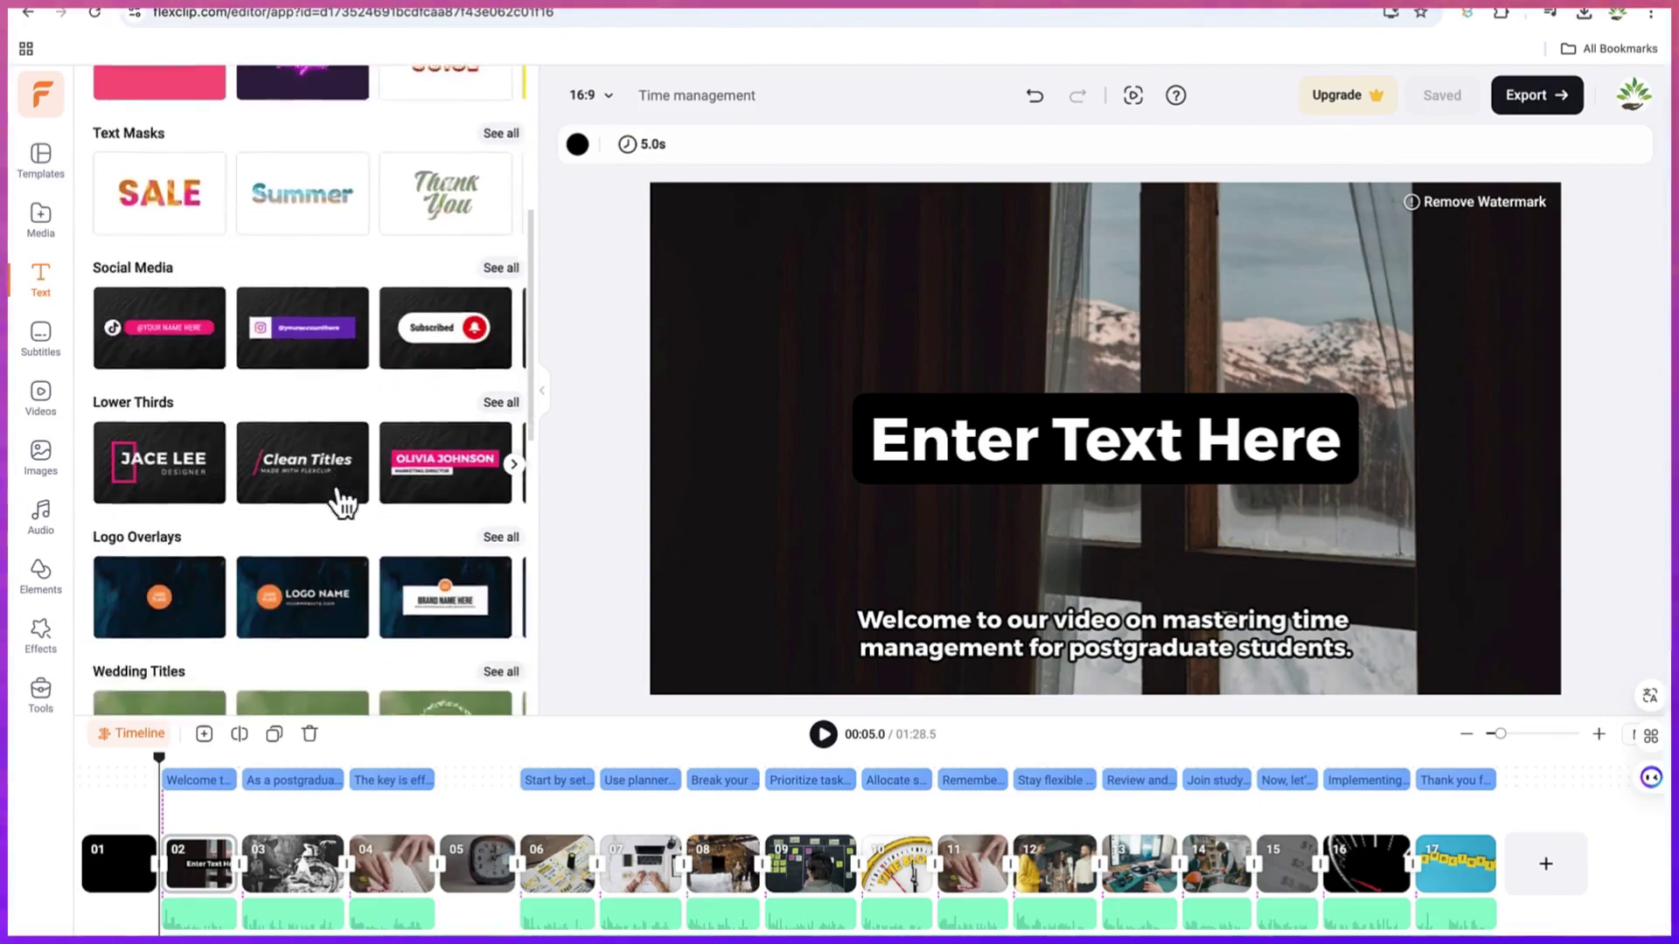
{"action": "scroll", "coordinate": [336, 493], "scroll_direction": "down", "scroll_amount": 2}
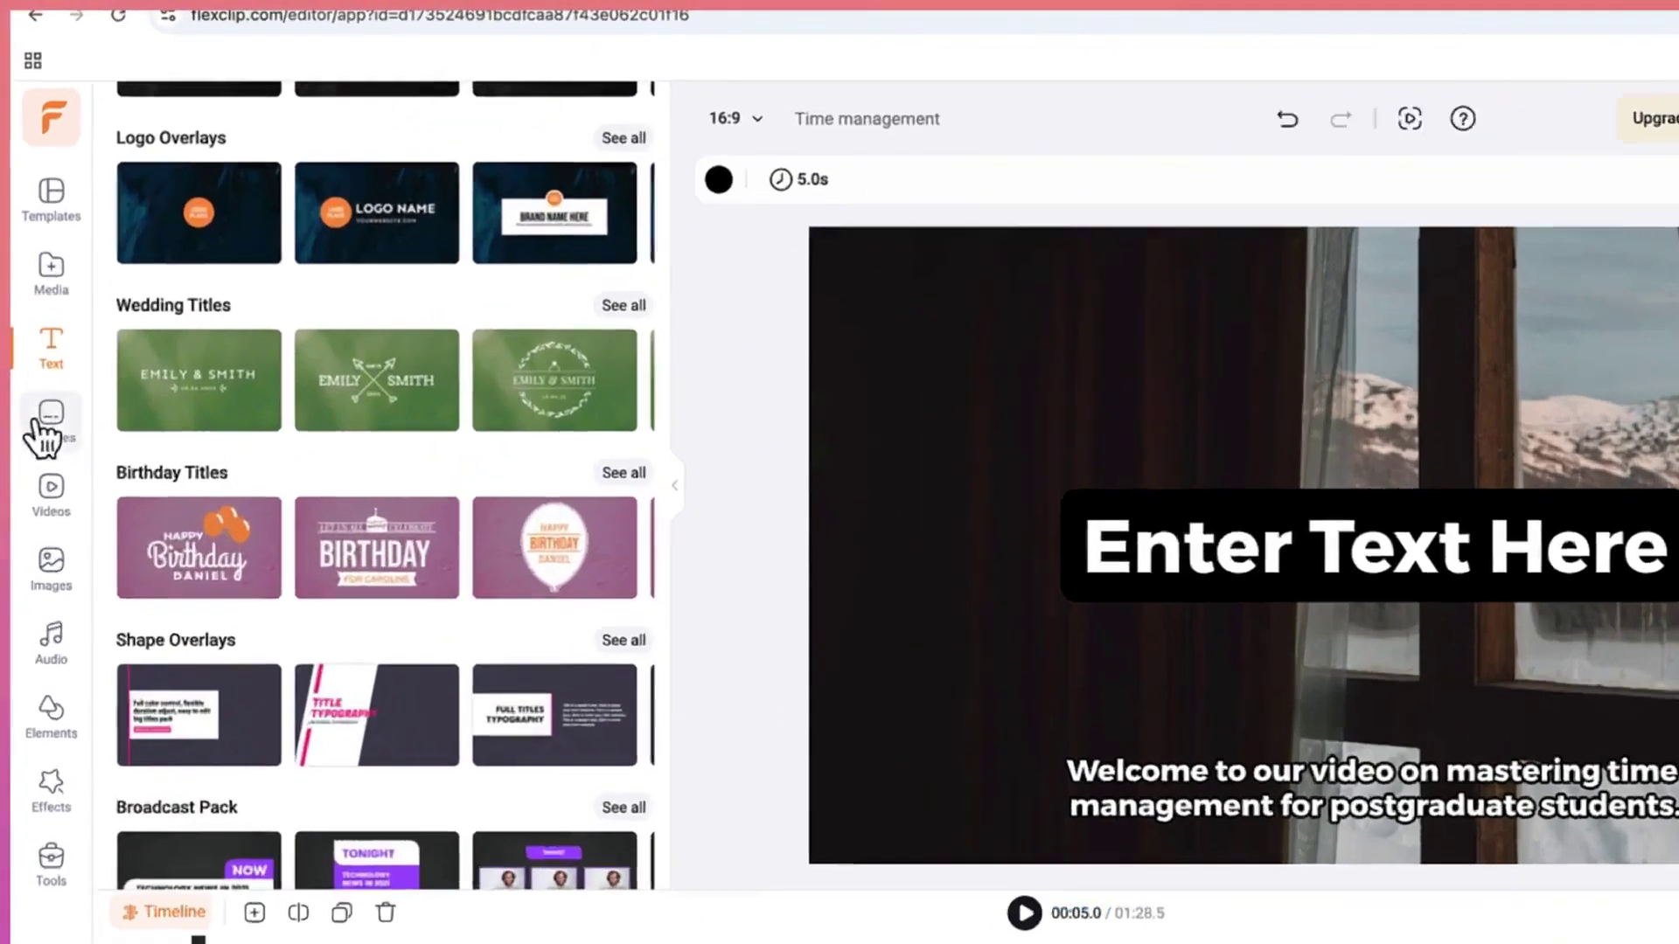
{"action": "left_click", "coordinate": [31, 339]}
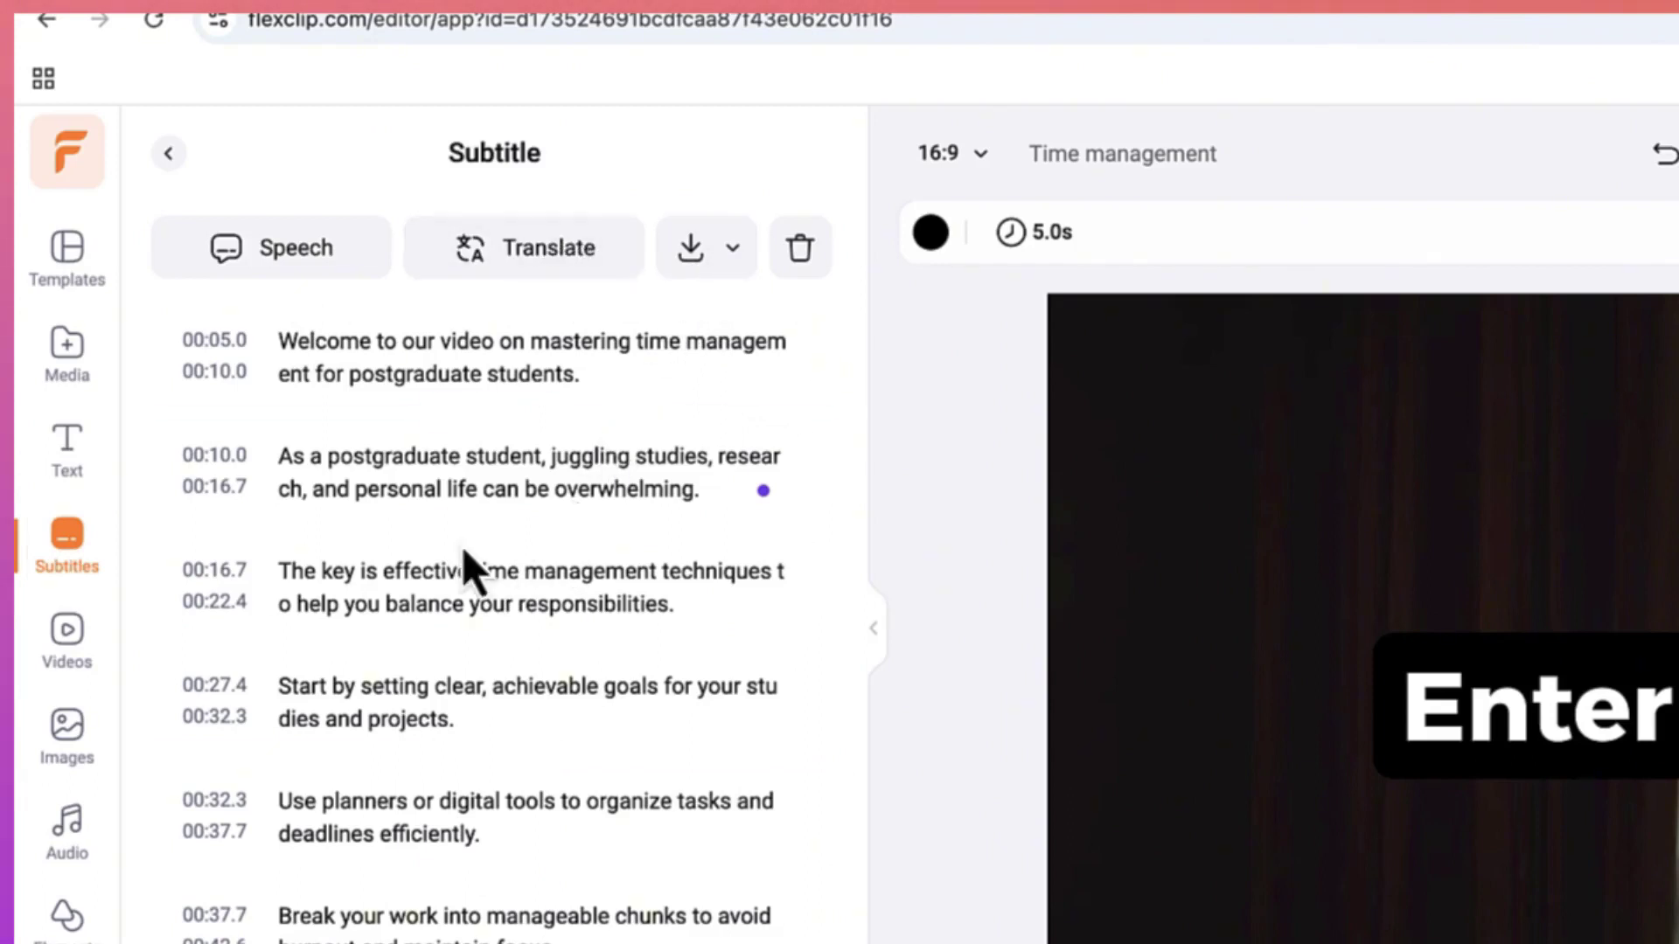
Step: Browse the stock Videos library, then switch to the Images library
{"action": "left_click", "coordinate": [65, 662]}
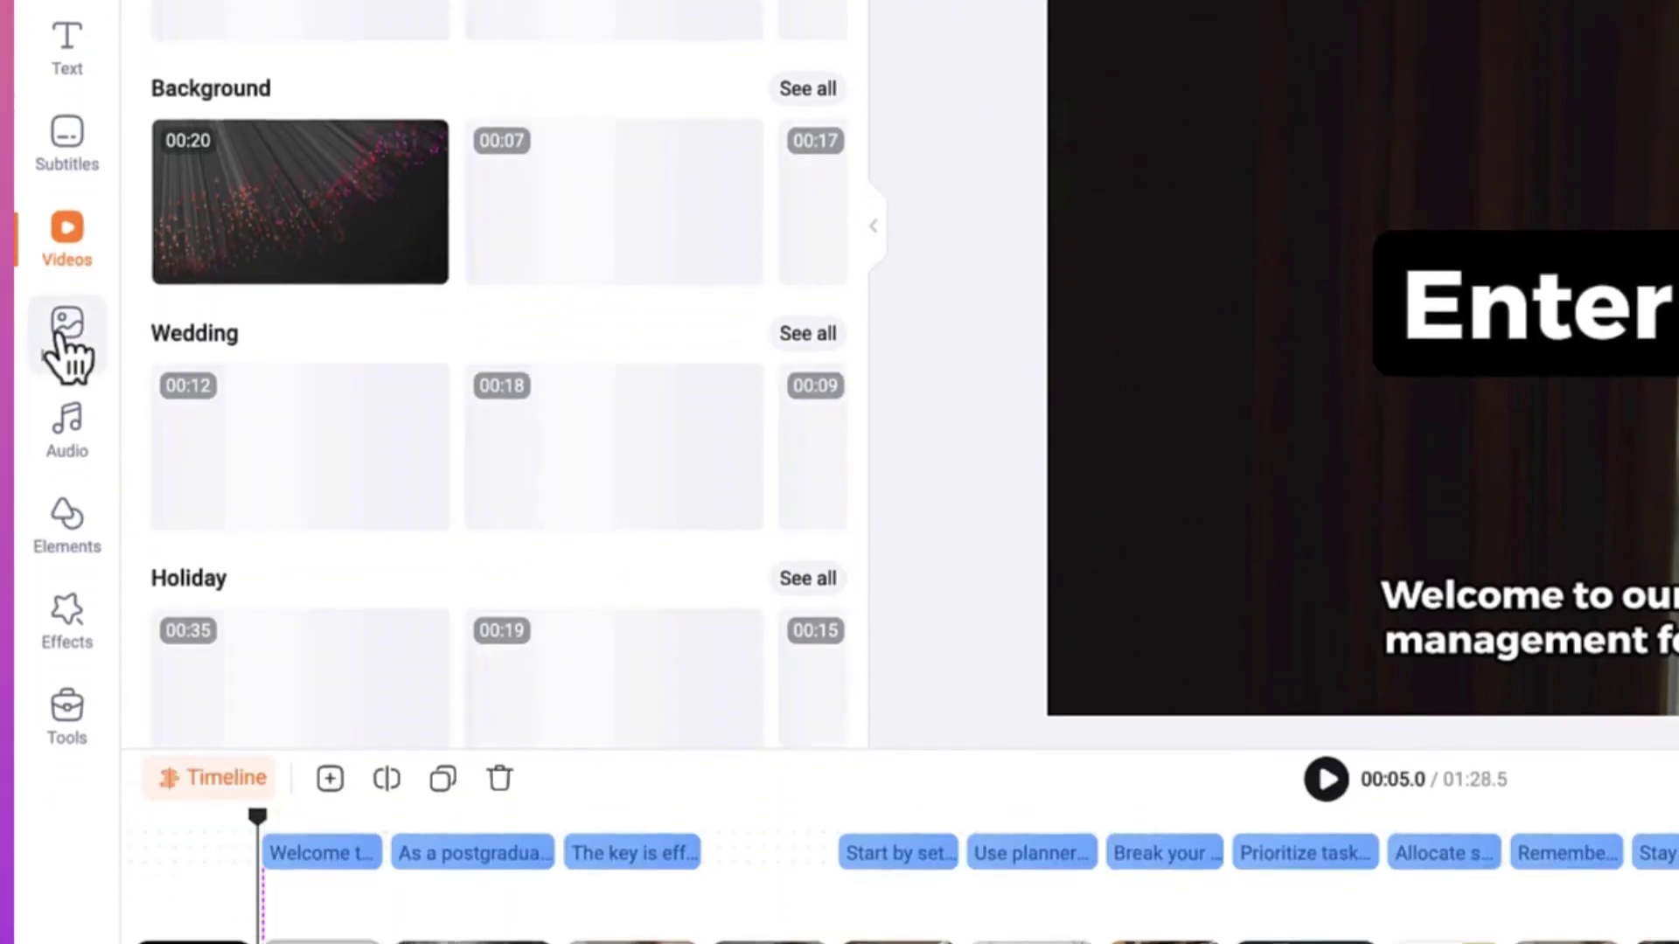
{"action": "left_click", "coordinate": [66, 503]}
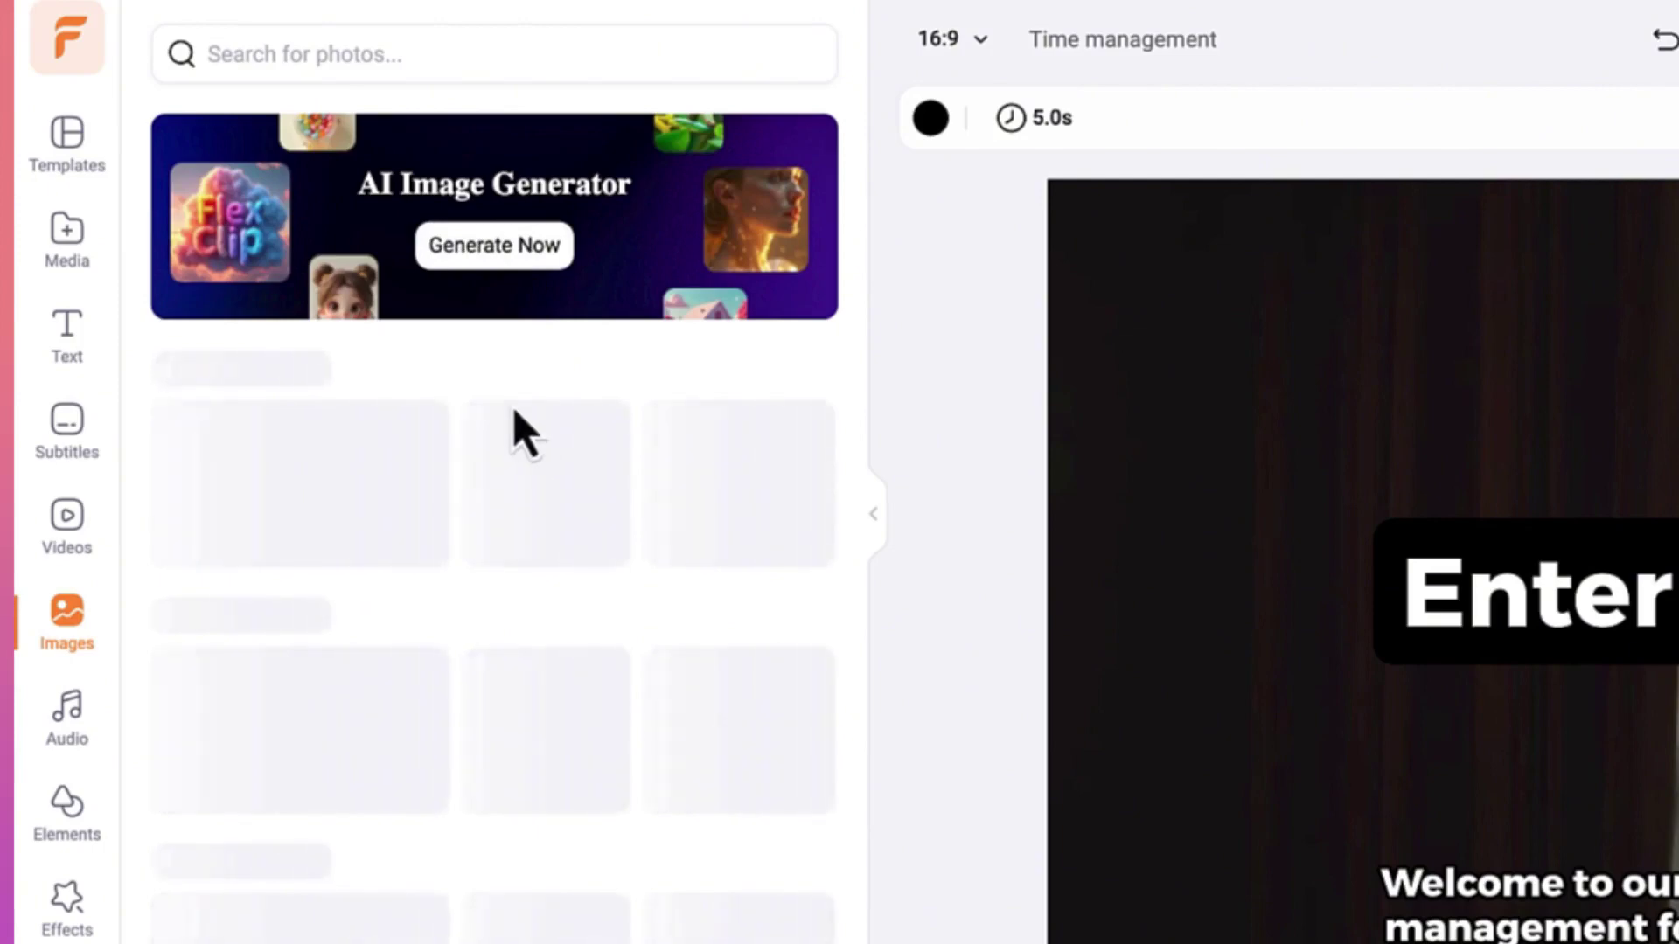
Step: Browse the Audio library's tracks, then filter to the Music tab and then the SFX tab
{"action": "left_click", "coordinate": [72, 719]}
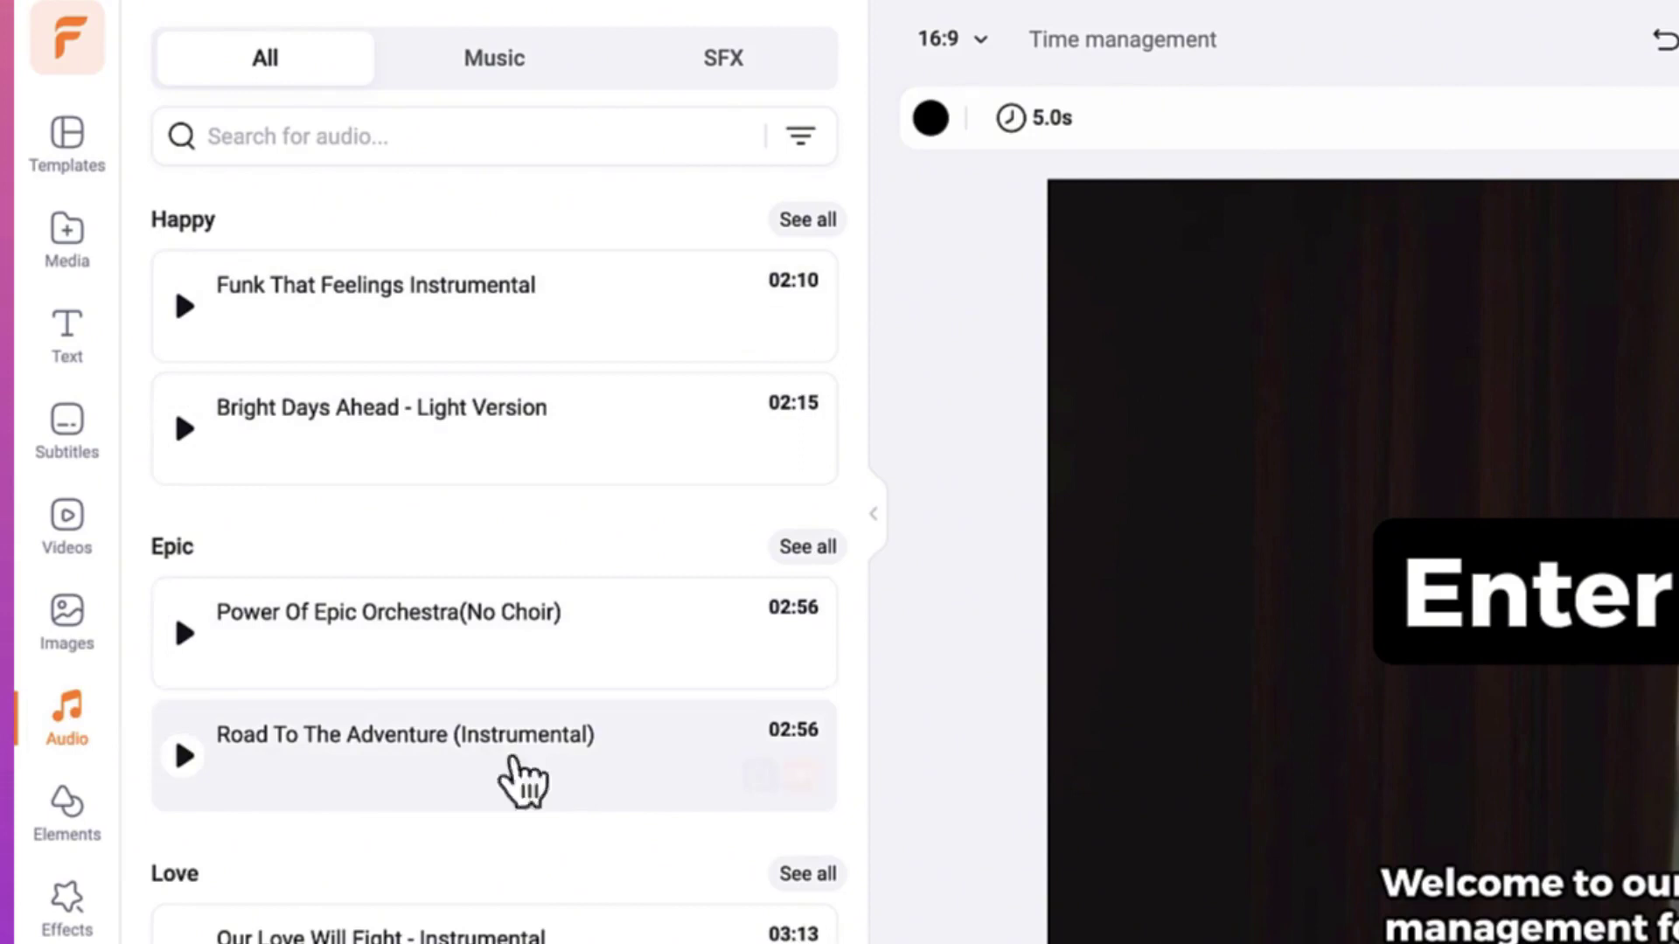
{"action": "left_click", "coordinate": [800, 326]}
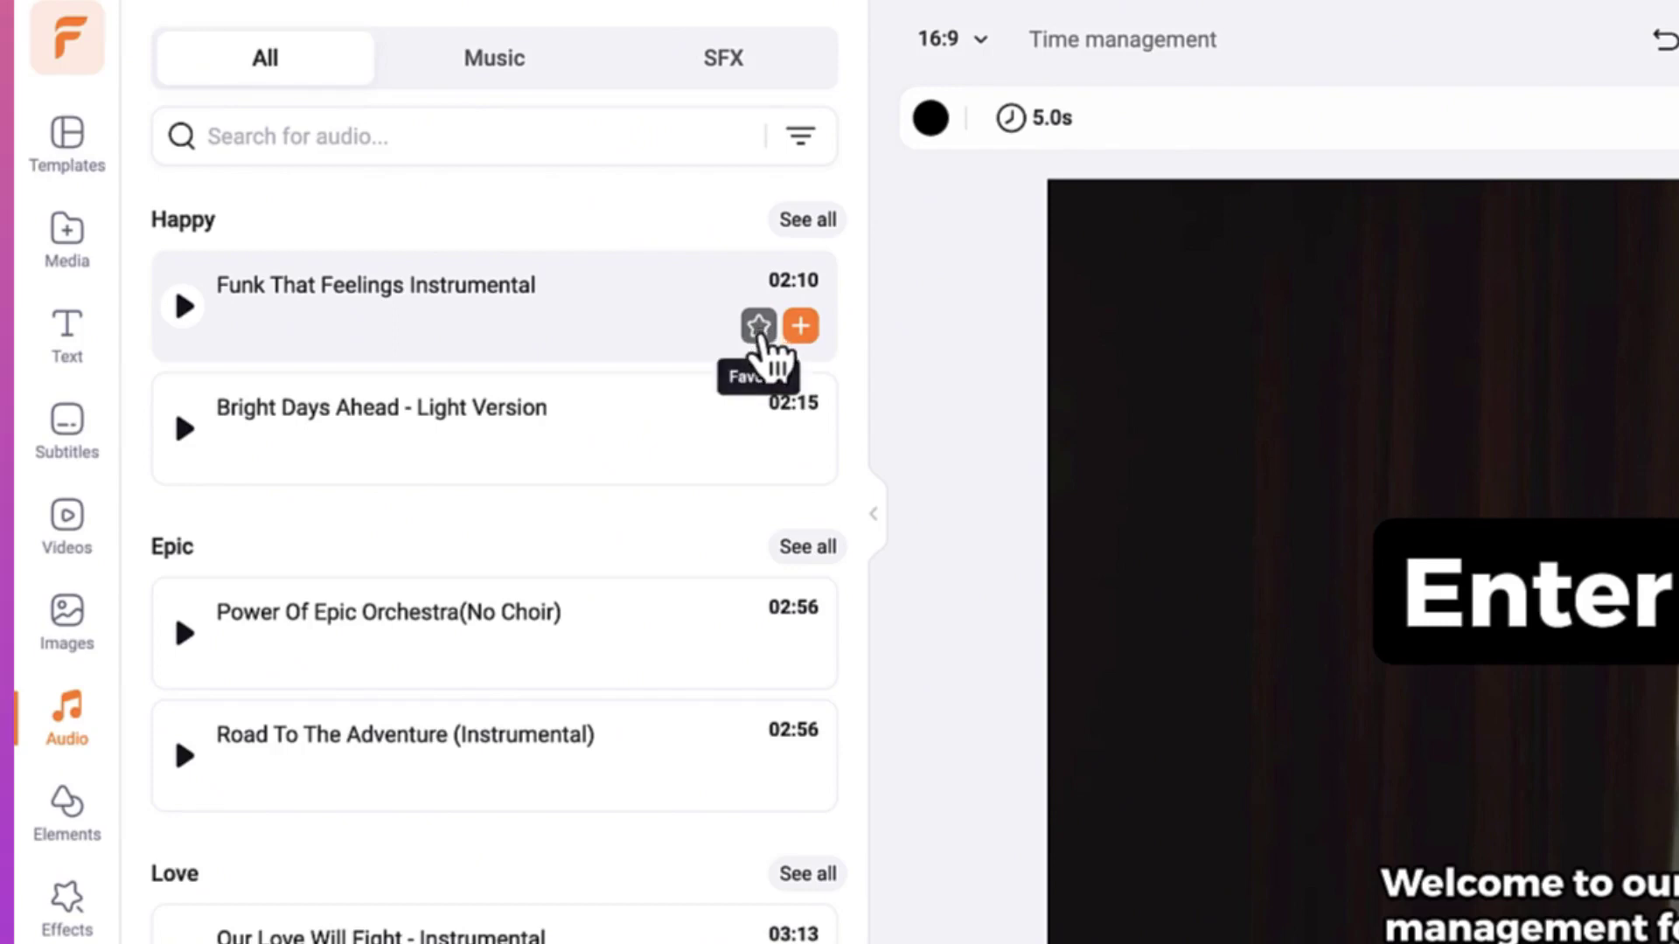
{"action": "left_click", "coordinate": [540, 62]}
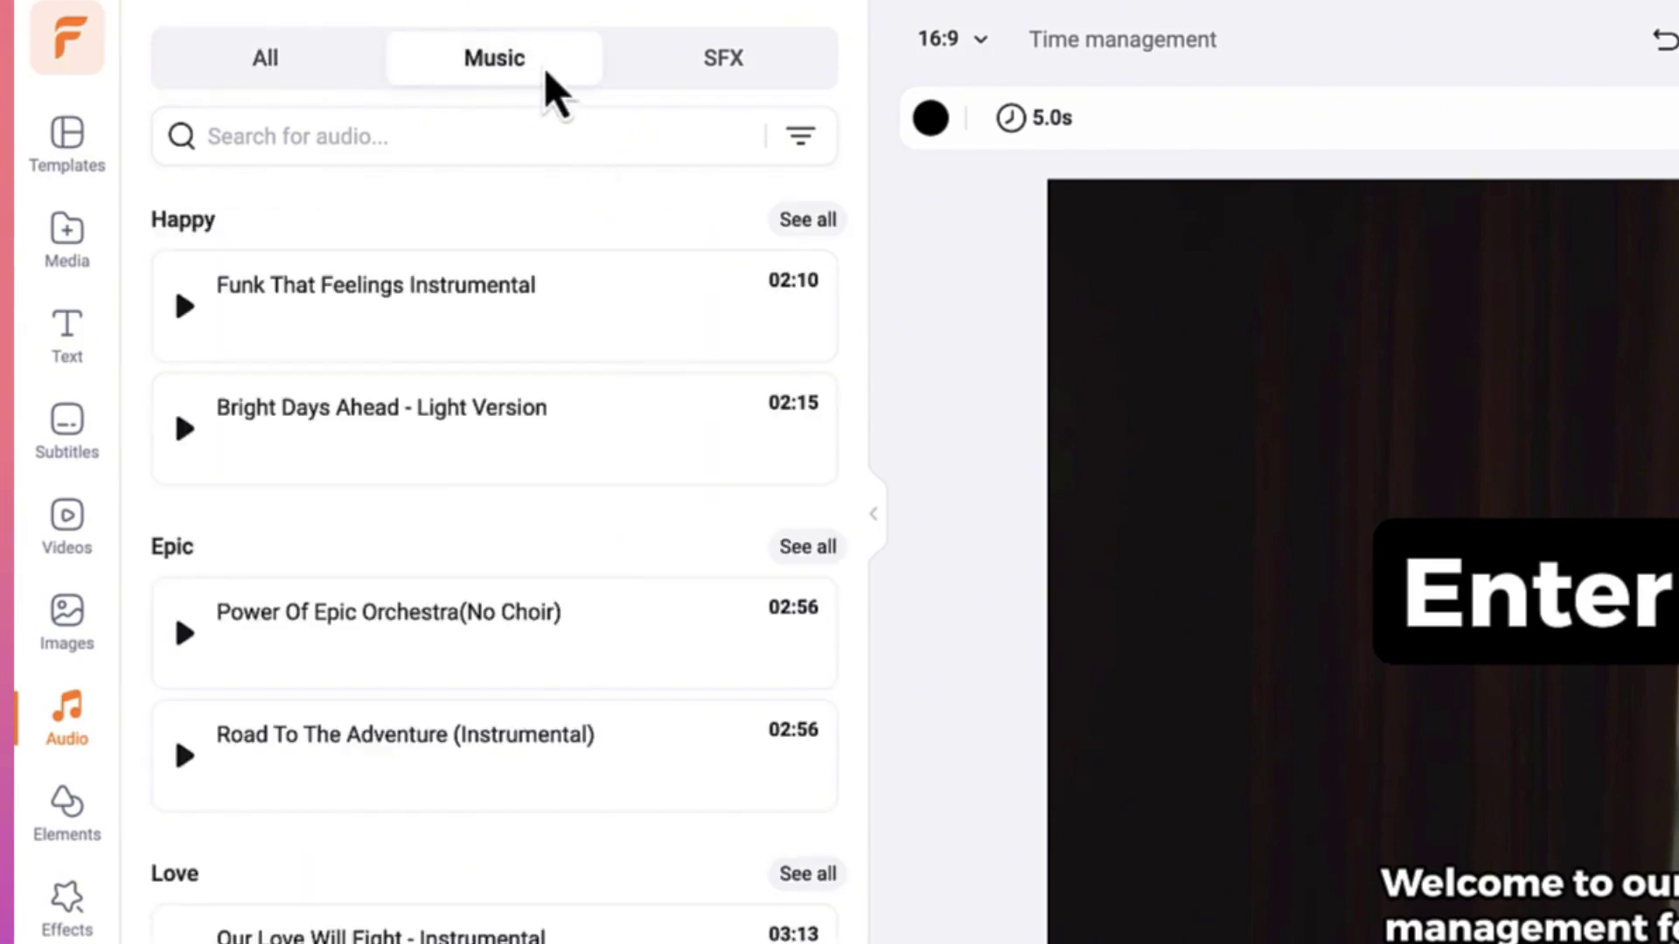
{"action": "left_click", "coordinate": [705, 53]}
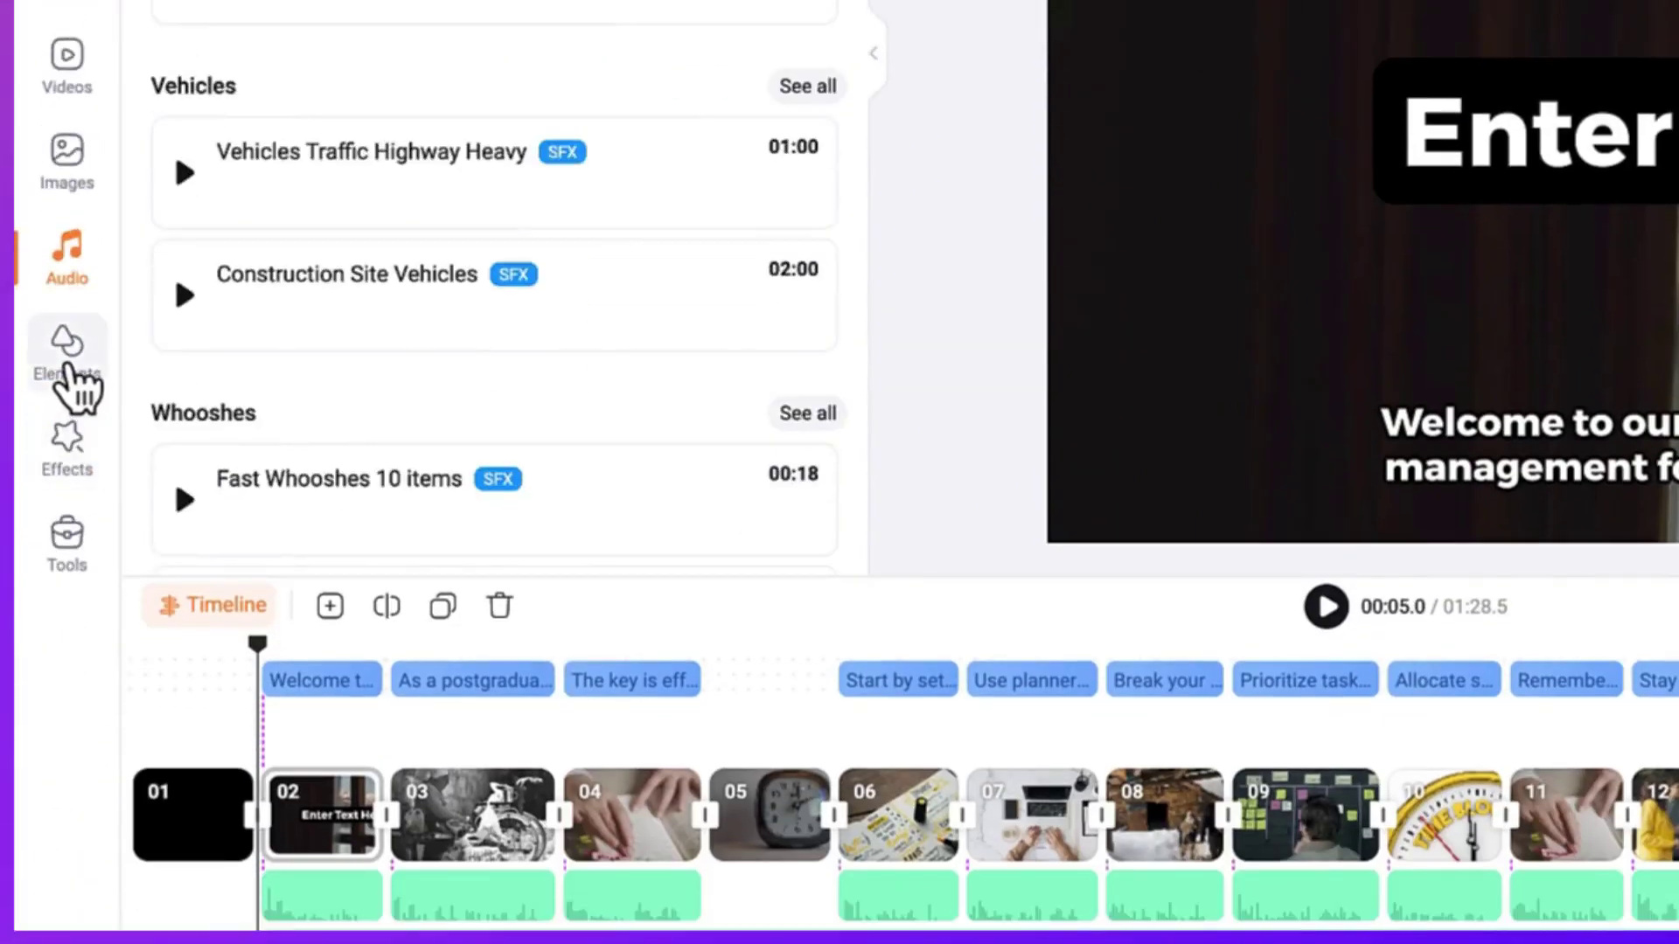
Step: Scroll through the Elements stickers, GIFs, masks and arrows, then show the Effects overlays
{"action": "left_click", "coordinate": [58, 349]}
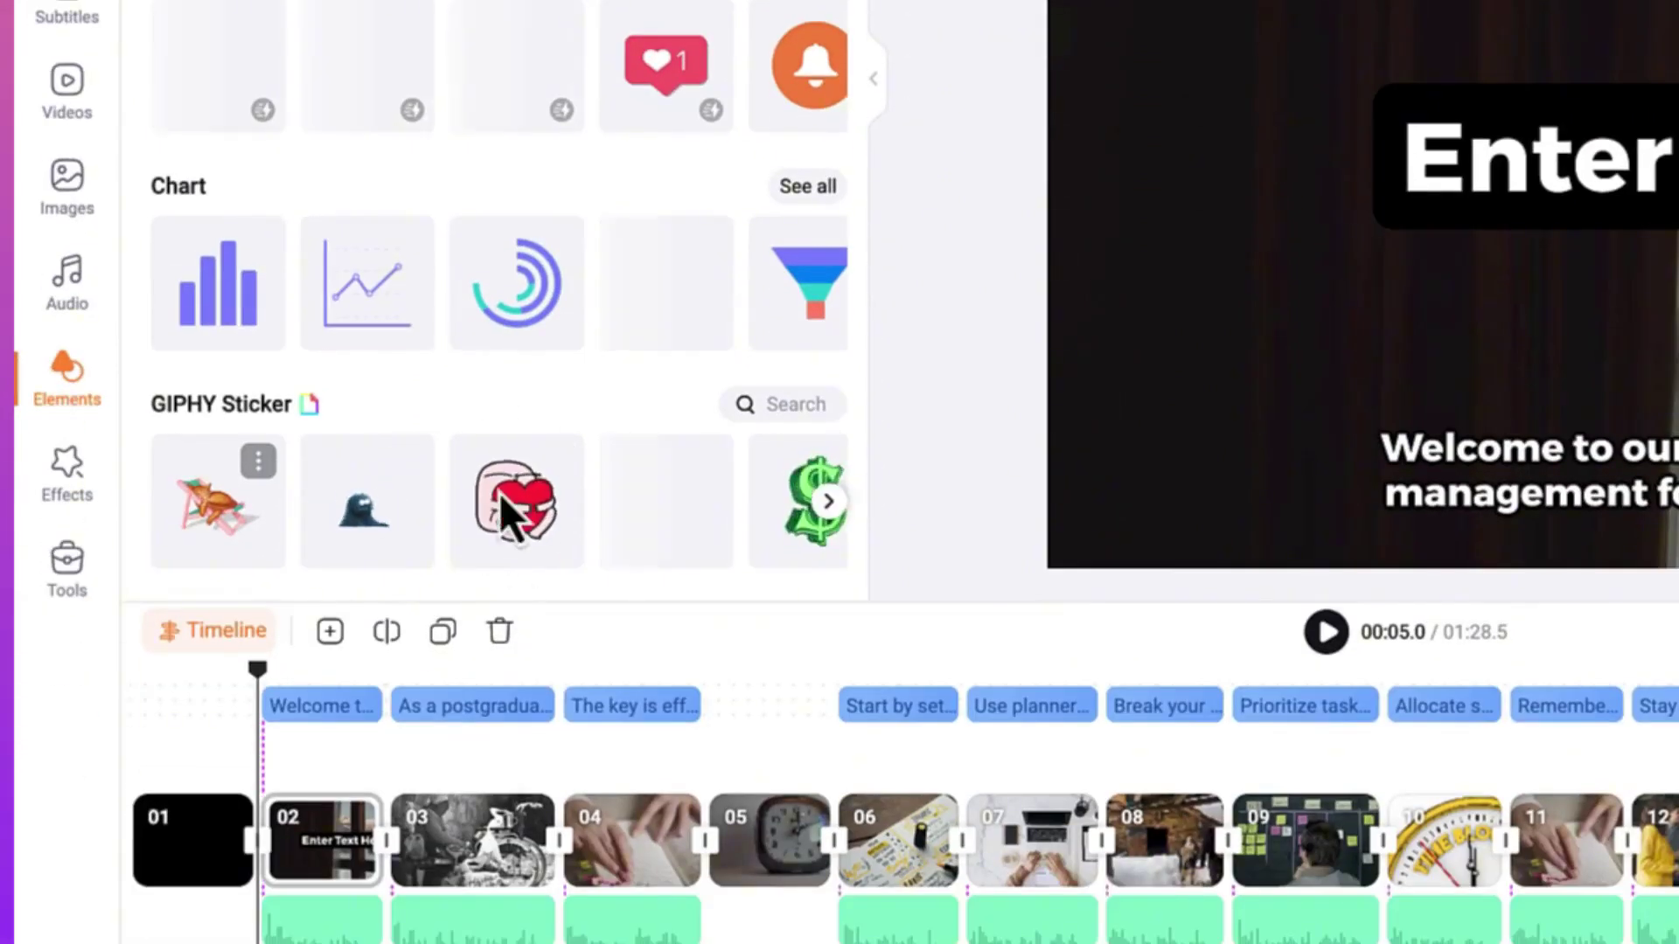
{"action": "scroll", "coordinate": [490, 372], "scroll_direction": "down", "scroll_amount": 4}
{"action": "scroll", "coordinate": [537, 412], "scroll_direction": "down", "scroll_amount": 5}
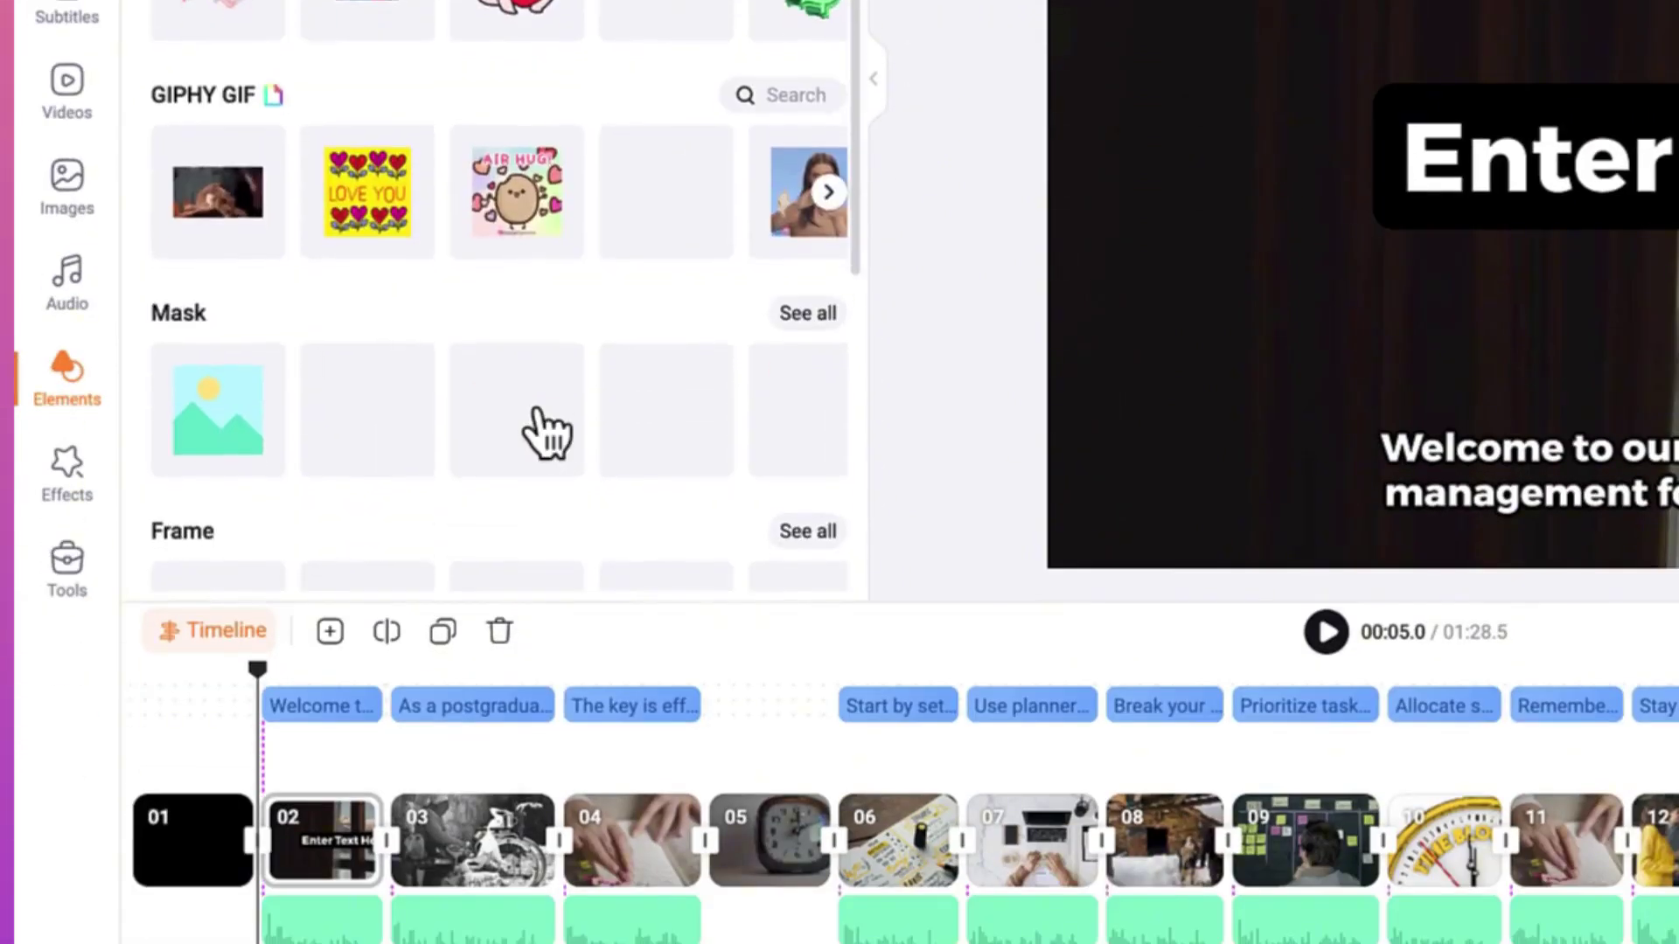
{"action": "scroll", "coordinate": [536, 413], "scroll_direction": "down", "scroll_amount": 3}
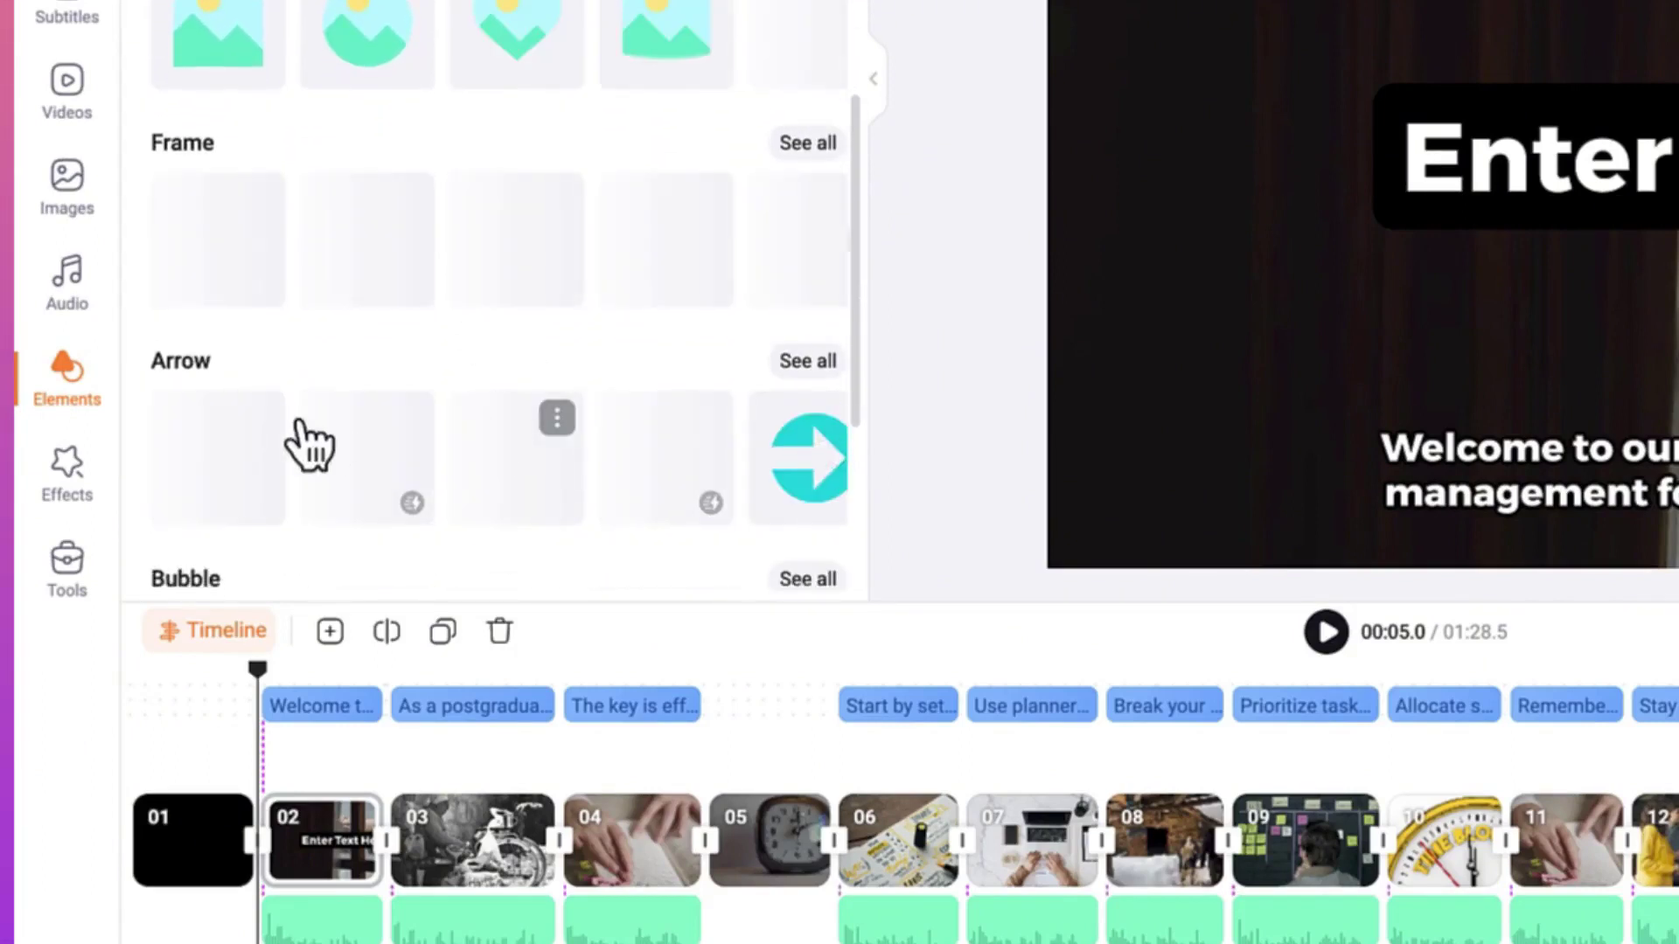
{"action": "left_click", "coordinate": [74, 497]}
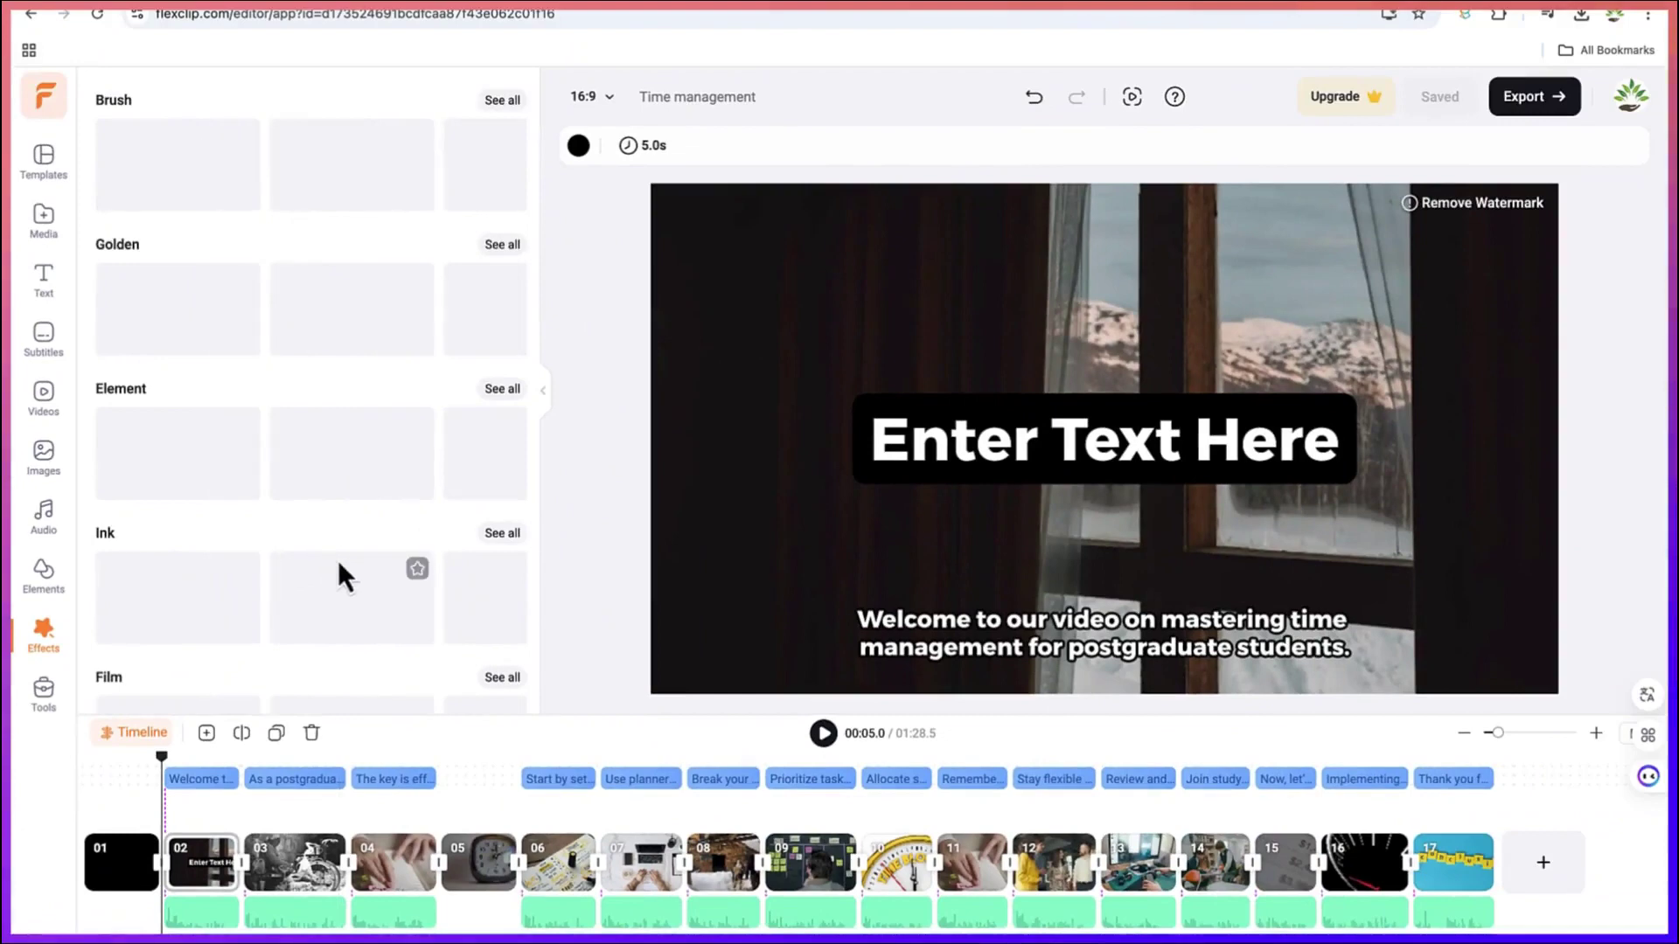
Step: Play the video to preview the new heading and the following captioned scenes
{"action": "left_click", "coordinate": [823, 733]}
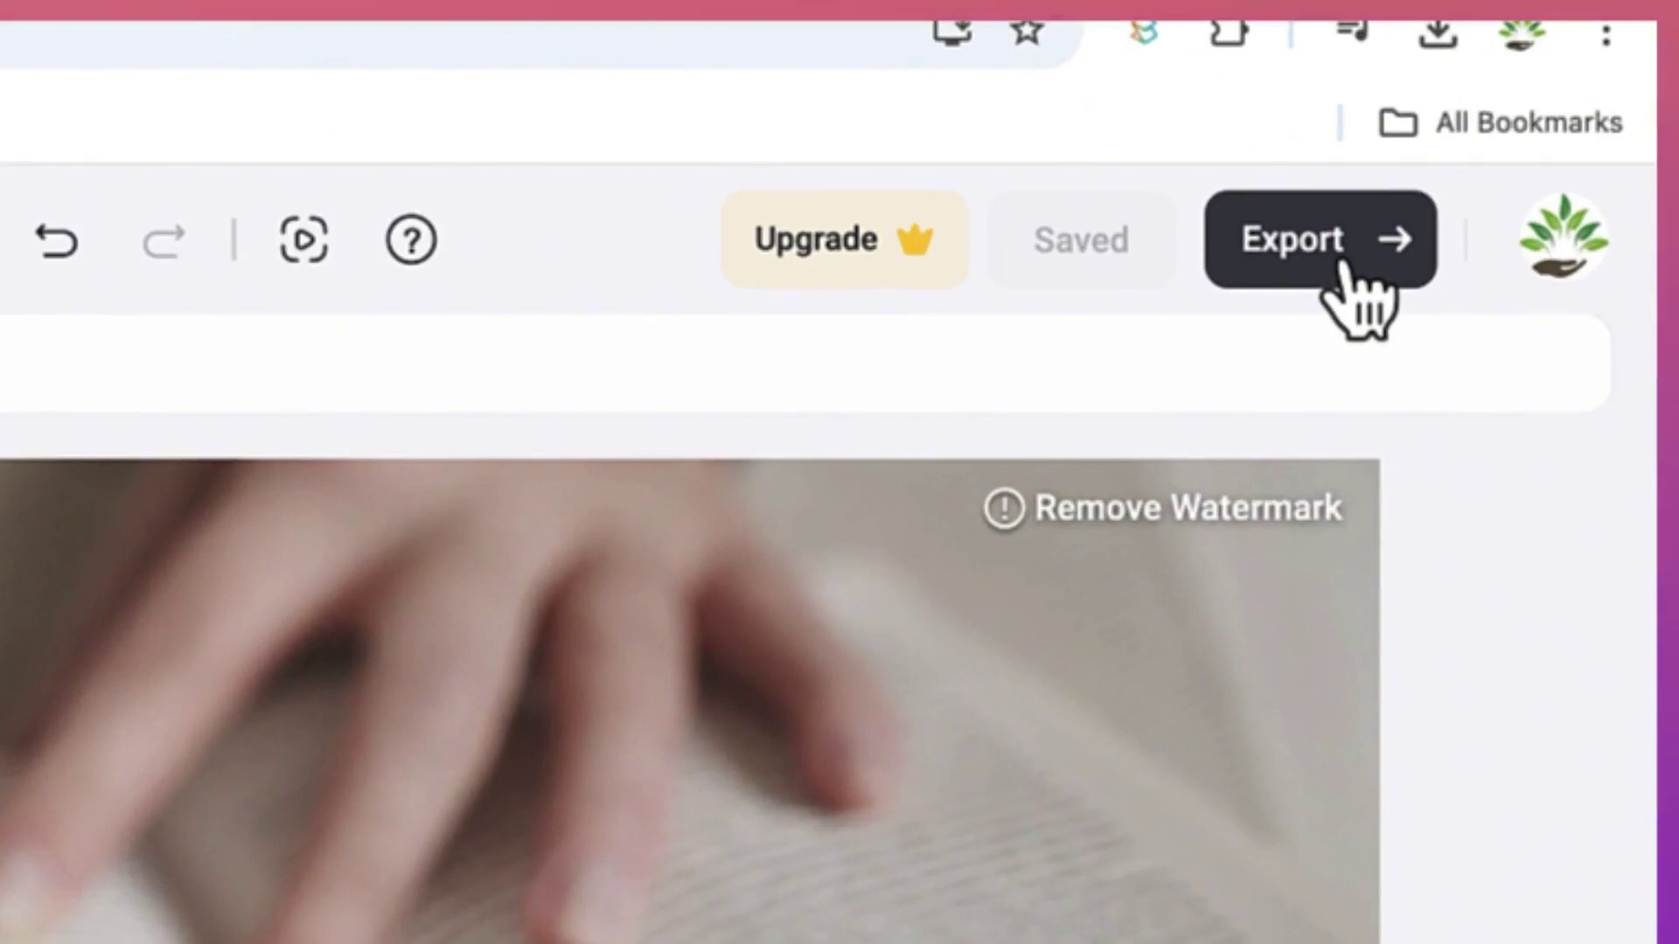
Step: Export 'Time management' at 720p and 30fps for free with the FlexClip watermark
{"action": "left_click", "coordinate": [1342, 266]}
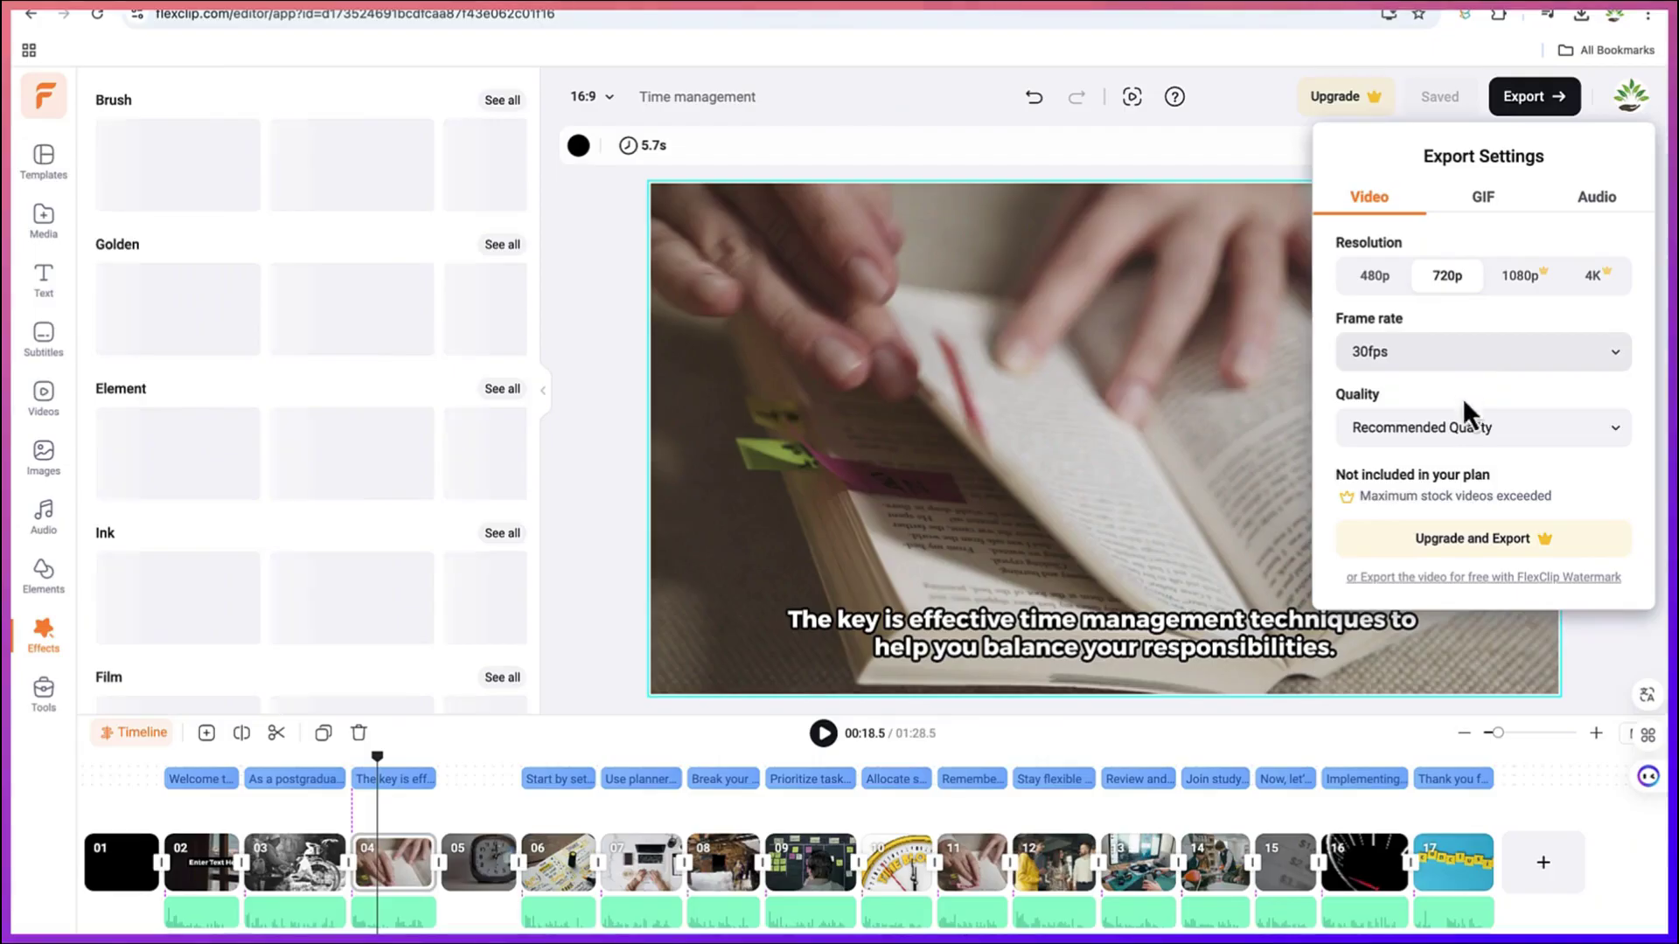
{"action": "left_click", "coordinate": [1532, 537]}
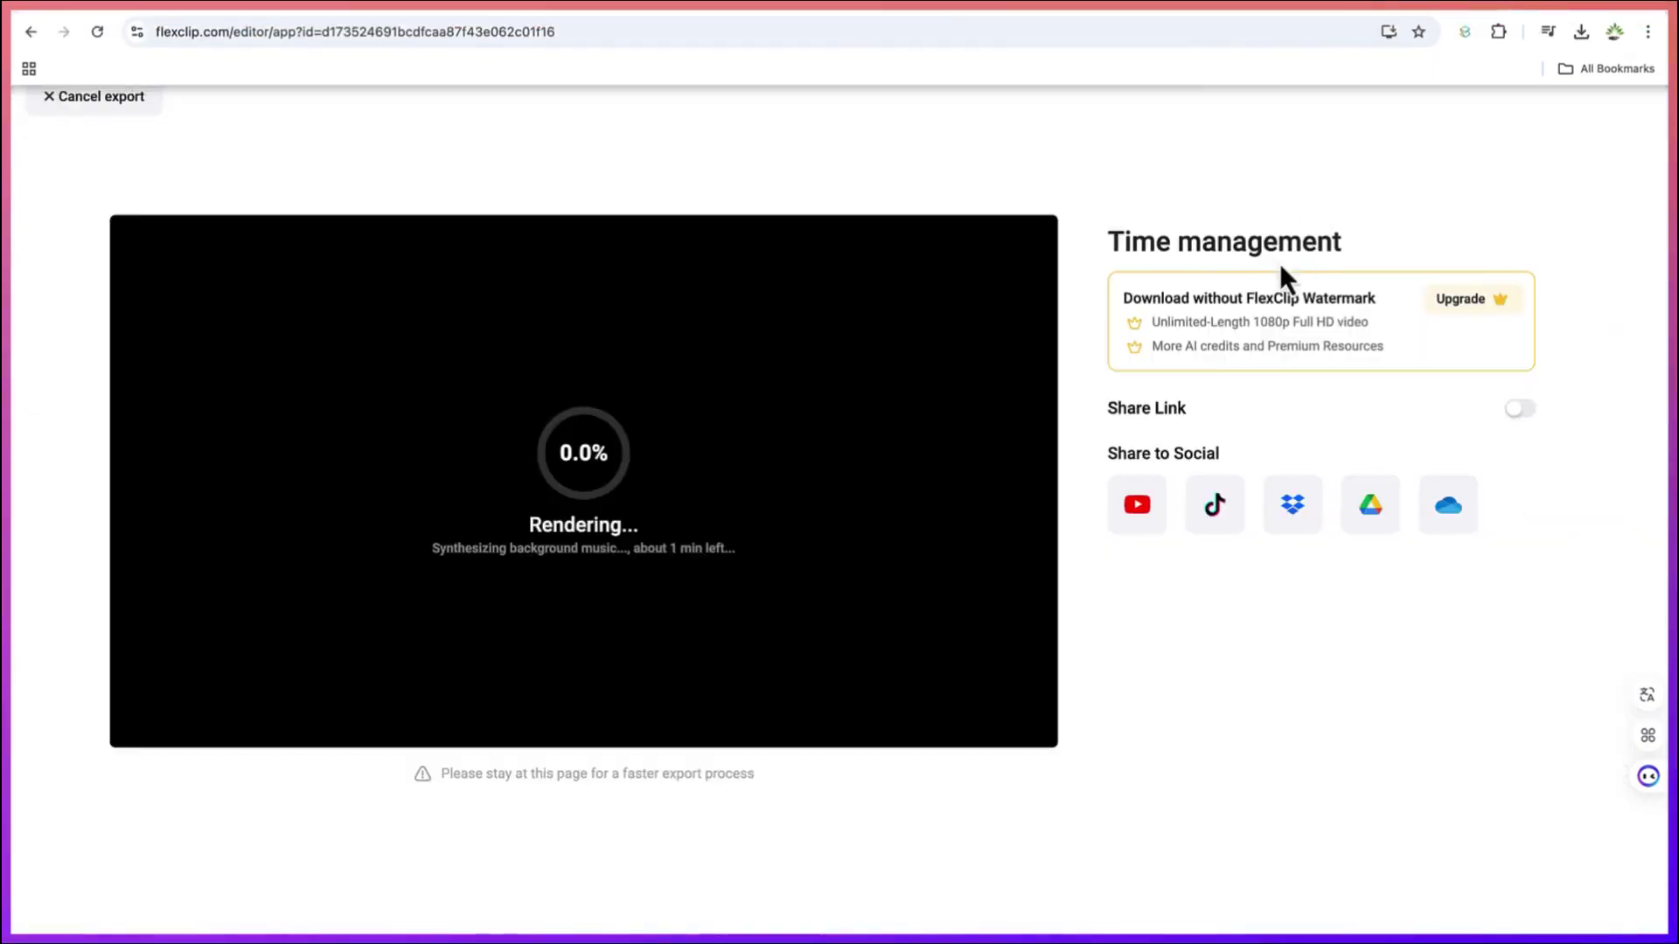